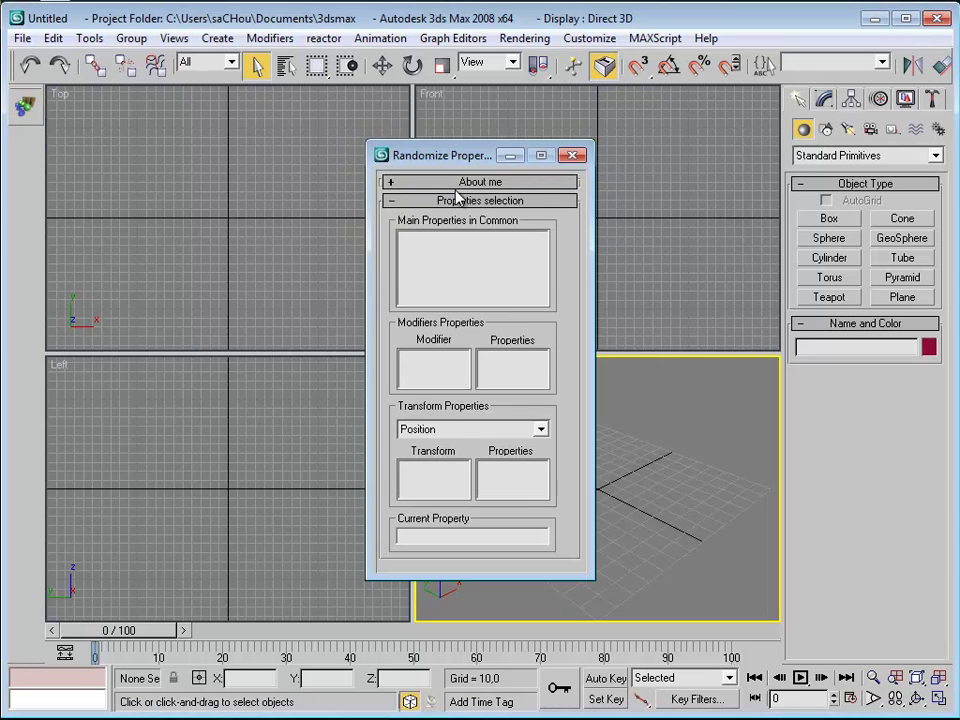
Step: View the About me information of the Randomize Properties dialog, collapse it again, and place the dialog clear of the Perspective view
{"action": "left_click_drag", "start_coordinate": [483, 154], "coordinate": [238, 155]}
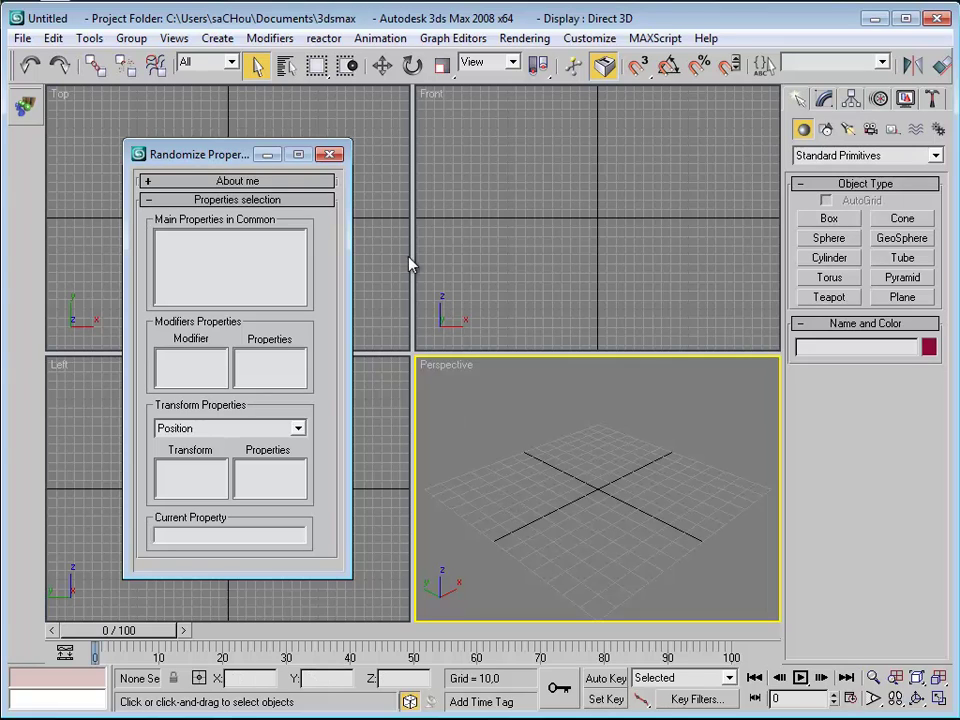
{"action": "left_click_drag", "start_coordinate": [229, 158], "coordinate": [190, 152]}
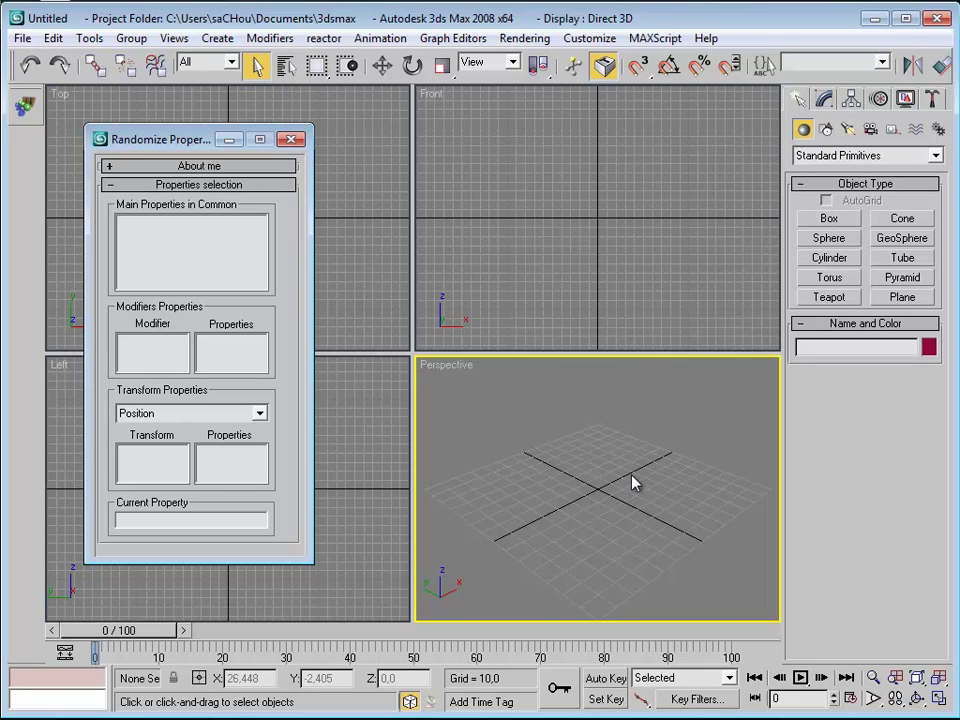
{"action": "left_click_drag", "start_coordinate": [195, 140], "coordinate": [506, 146]}
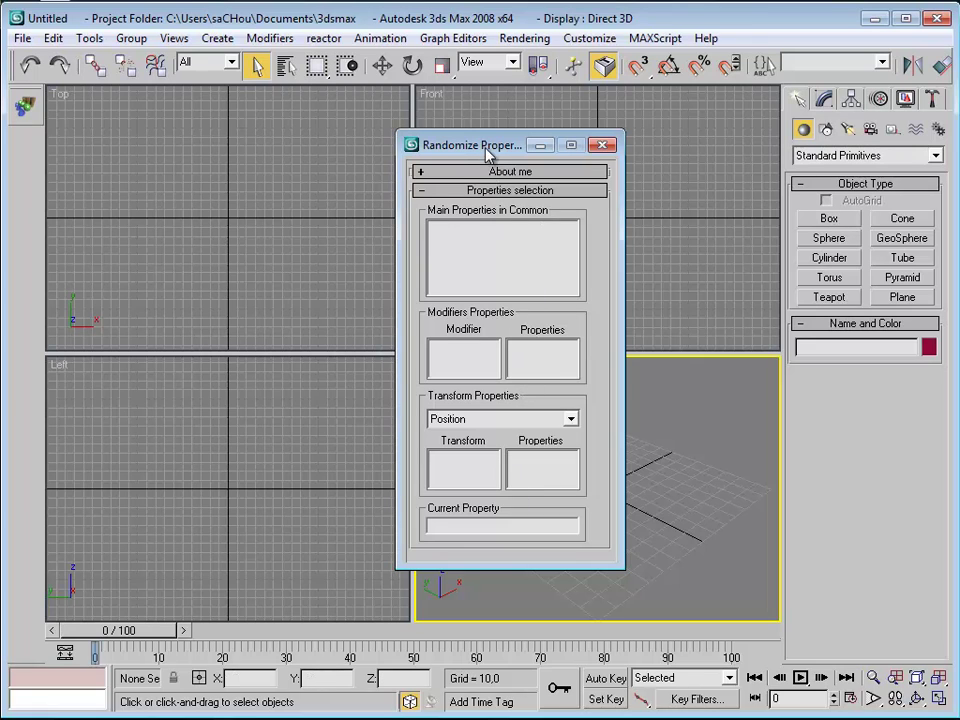
{"action": "left_click_drag", "start_coordinate": [487, 147], "coordinate": [343, 132]}
{"action": "left_click", "coordinate": [343, 156]}
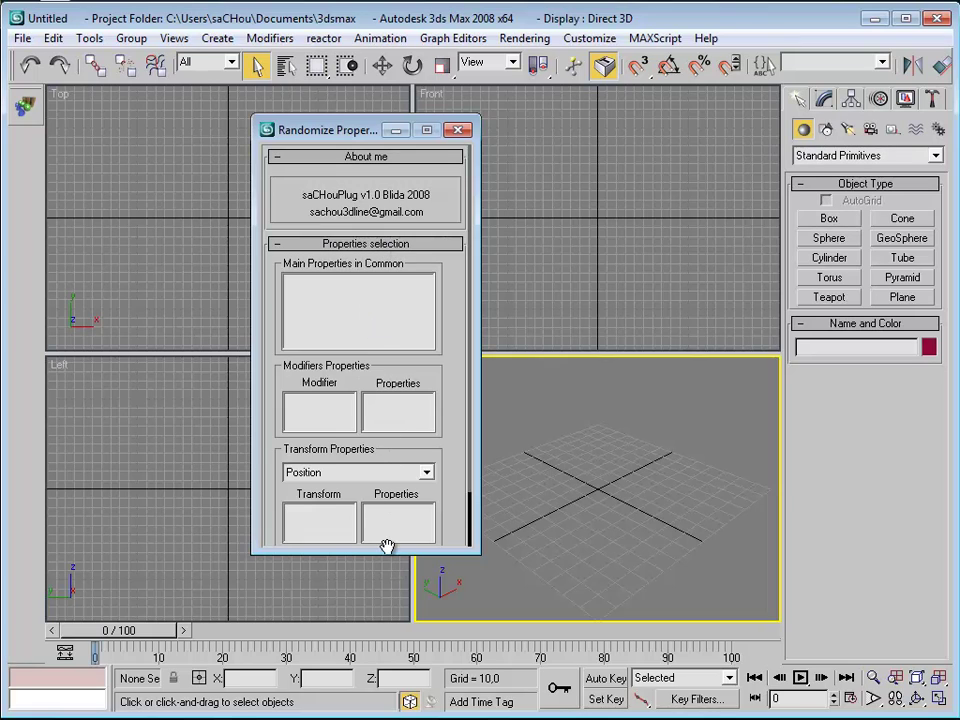
{"action": "left_click", "coordinate": [384, 158]}
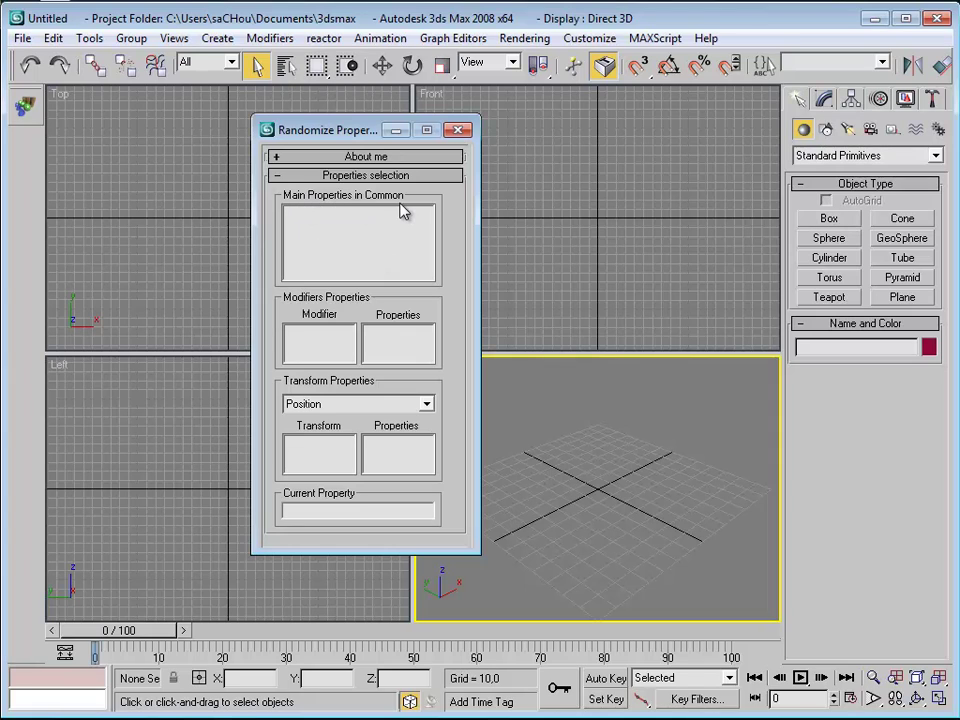
{"action": "left_click_drag", "start_coordinate": [345, 130], "coordinate": [277, 121]}
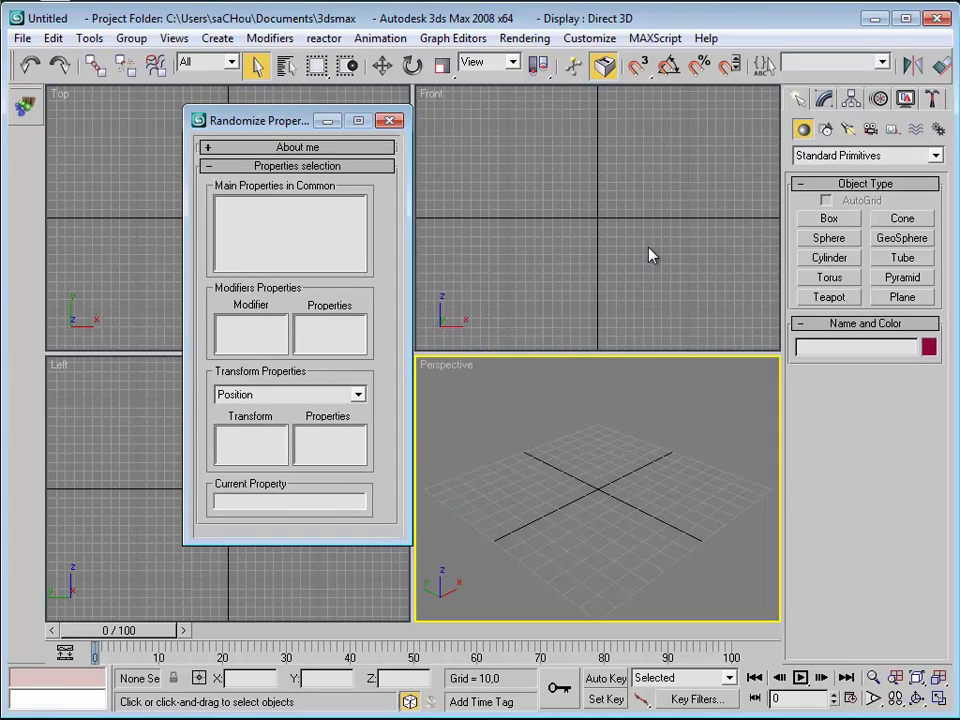
Step: Create a sphere with a radius of about 32 near the origin in the Perspective view and check its common properties
{"action": "left_click", "coordinate": [829, 238]}
{"action": "left_click_drag", "start_coordinate": [621, 494], "coordinate": [677, 491]}
{"action": "right_click", "coordinate": [648, 450]}
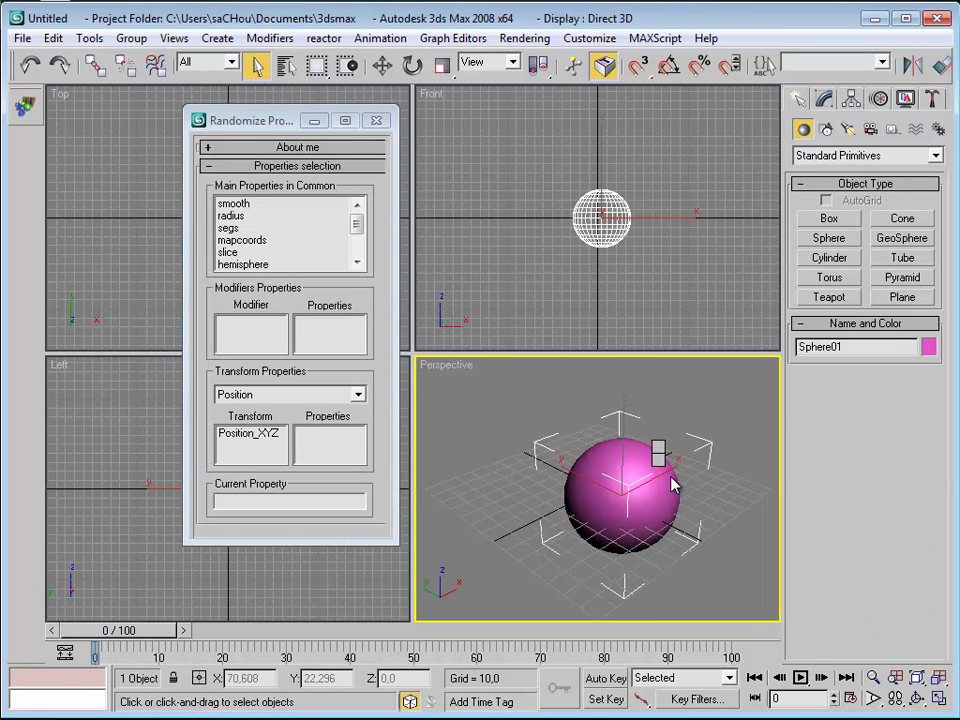
{"action": "left_click_drag", "start_coordinate": [253, 126], "coordinate": [204, 106]}
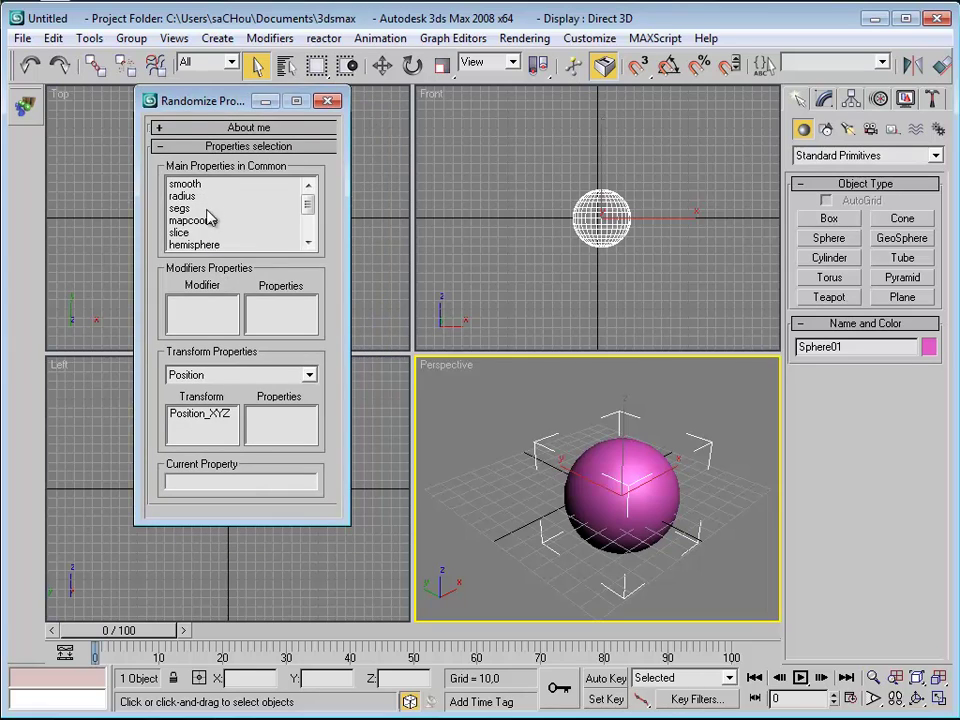
{"action": "mouse_move", "coordinate": [309, 214]}
{"action": "left_mouse_down"}
{"action": "mouse_move", "coordinate": [313, 238]}
{"action": "mouse_move", "coordinate": [312, 208]}
{"action": "left_mouse_up"}
Step: Add a Bend modifier to the sphere and list the Bend properties in the Randomize Properties dialog
{"action": "left_click", "coordinate": [823, 98]}
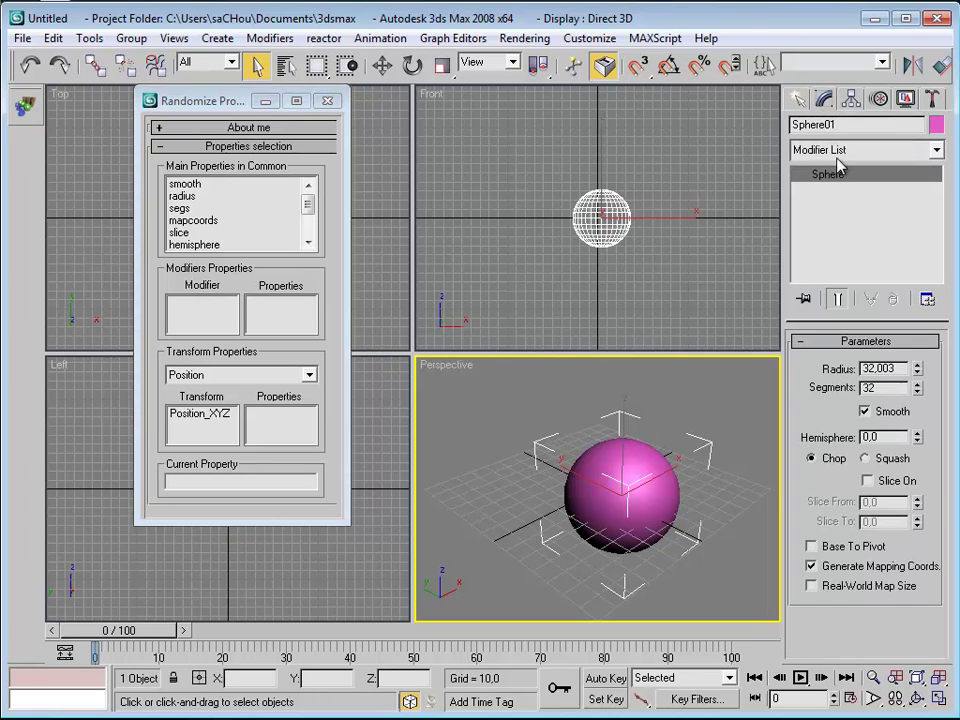
{"action": "left_click", "coordinate": [839, 150]}
{"action": "key", "text": "b"}
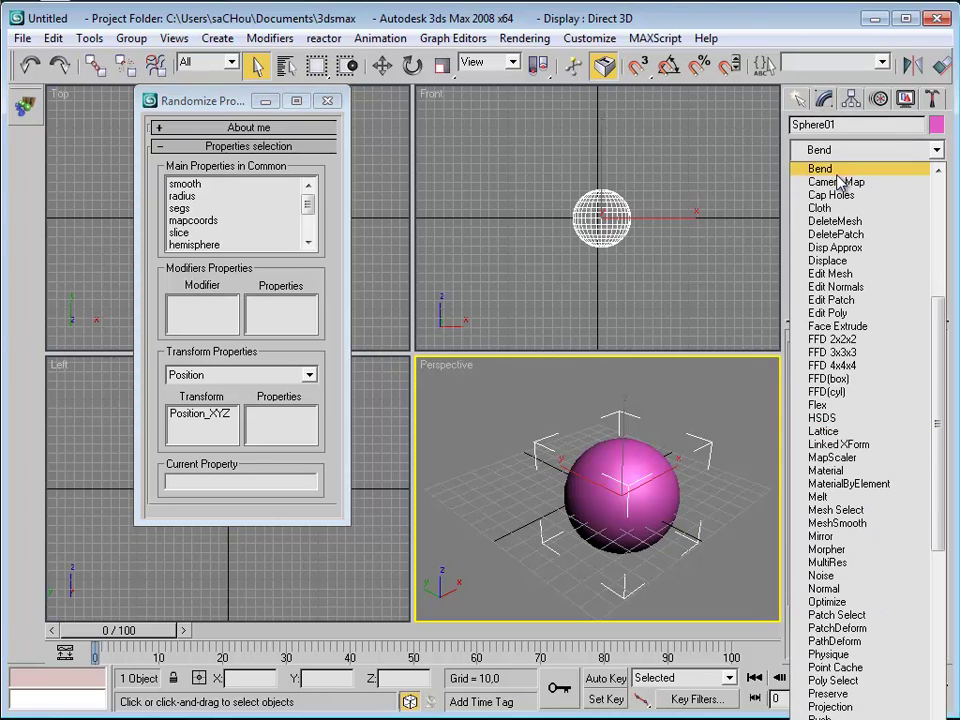
{"action": "left_click", "coordinate": [830, 165]}
{"action": "left_click", "coordinate": [675, 402]}
{"action": "left_click", "coordinate": [649, 470]}
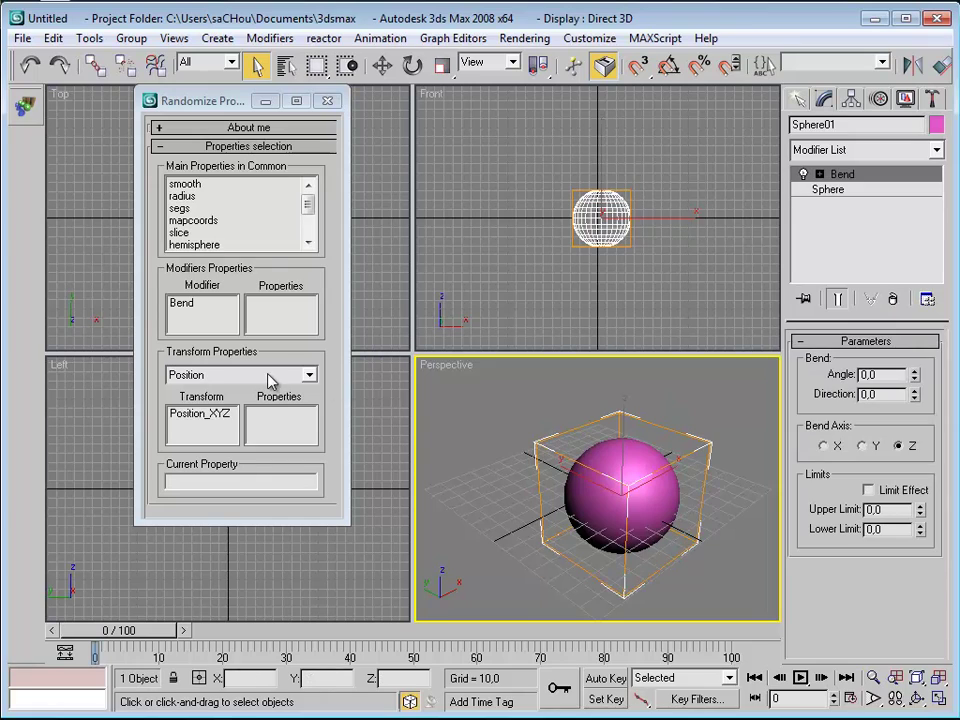
{"action": "left_click", "coordinate": [198, 310]}
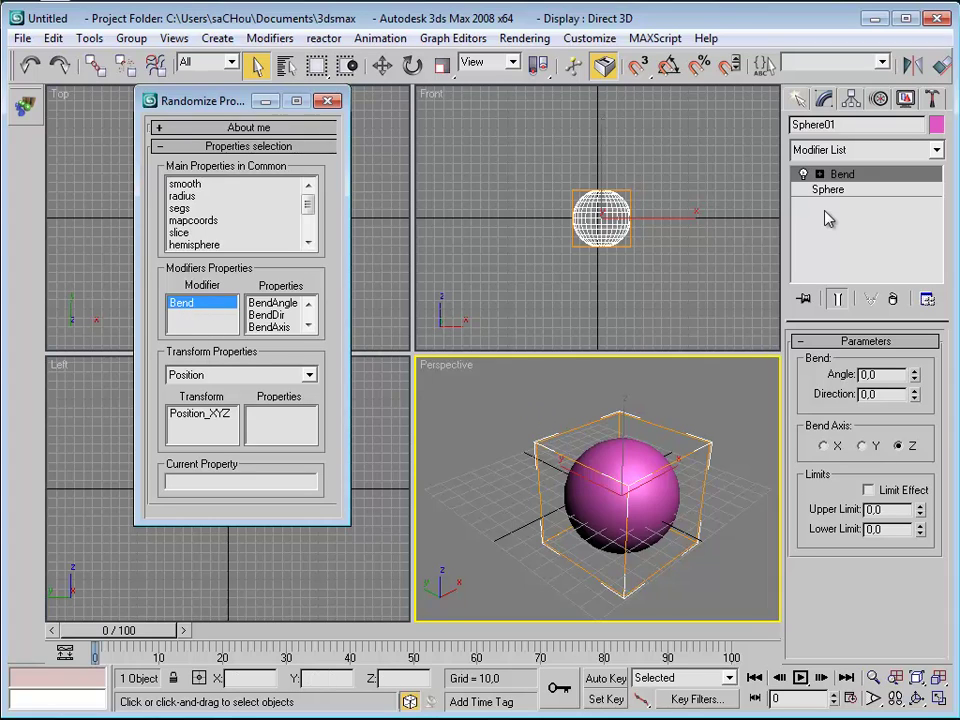
Step: Add a Twist modifier above Bend and list the properties of both modifiers in the Randomize Properties dialog
{"action": "left_click", "coordinate": [851, 150]}
{"action": "scroll", "coordinate": [860, 305], "scroll_direction": "down", "scroll_amount": 10}
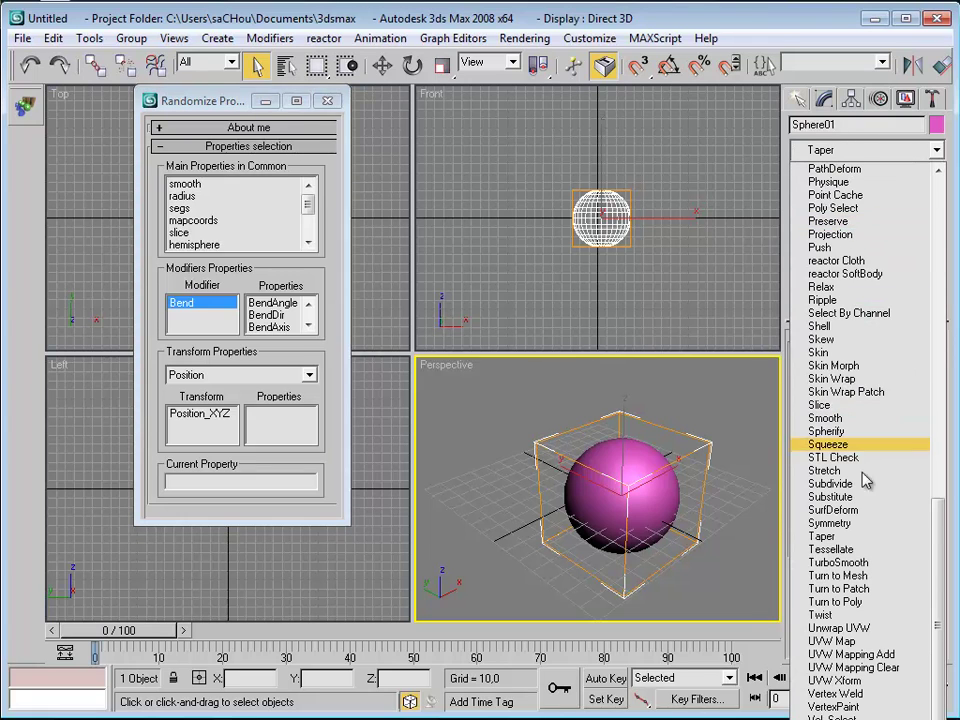
{"action": "left_click", "coordinate": [830, 615]}
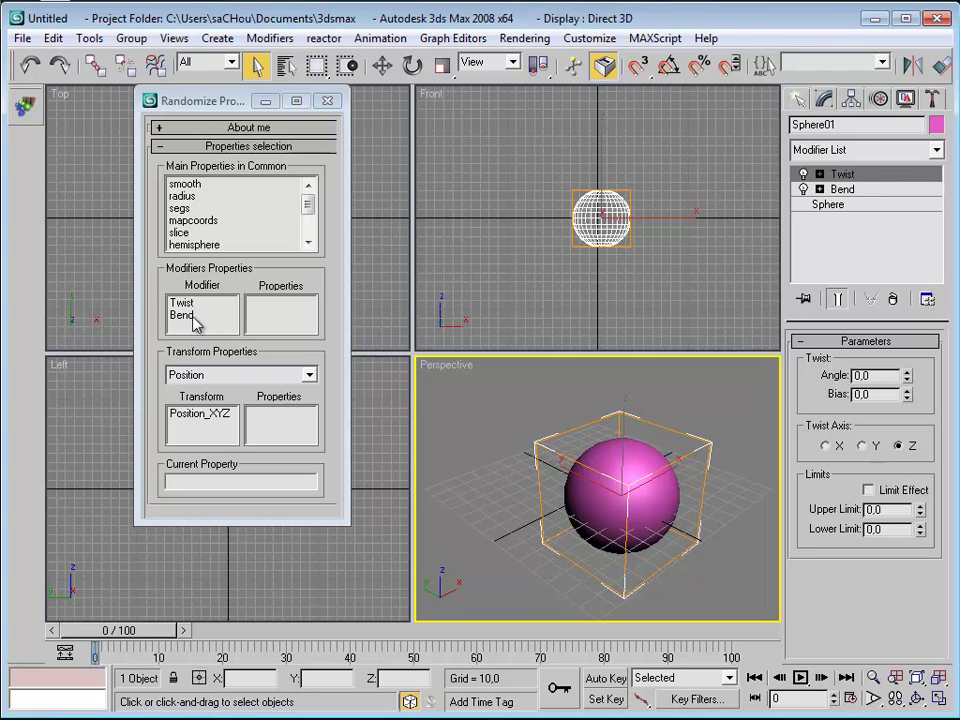
{"action": "left_click", "coordinate": [194, 318]}
{"action": "left_click", "coordinate": [184, 302]}
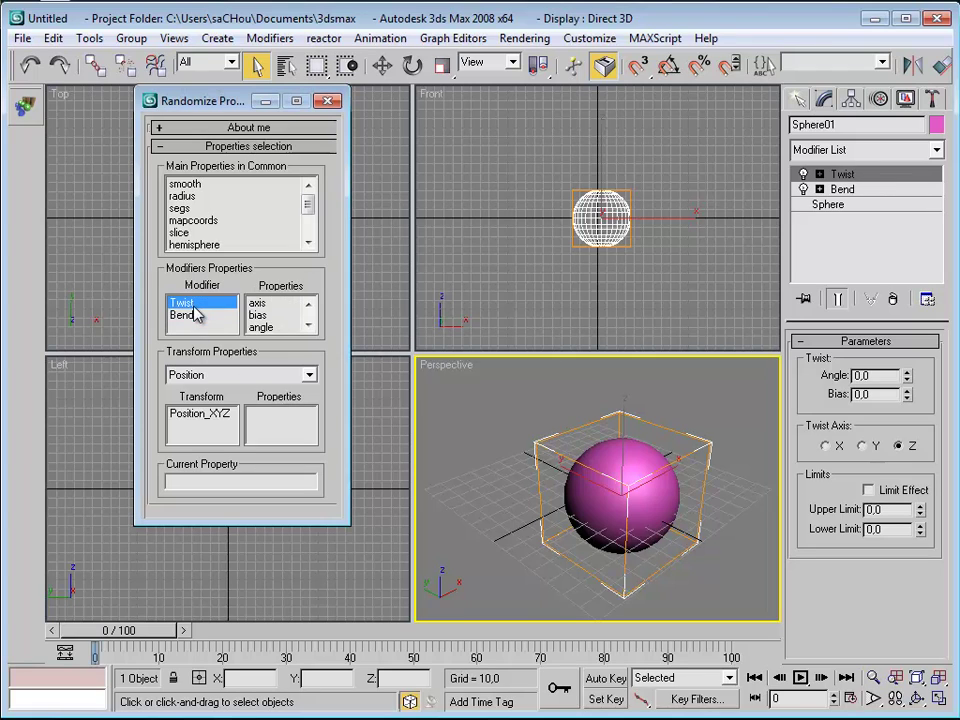
{"action": "left_click", "coordinate": [192, 316]}
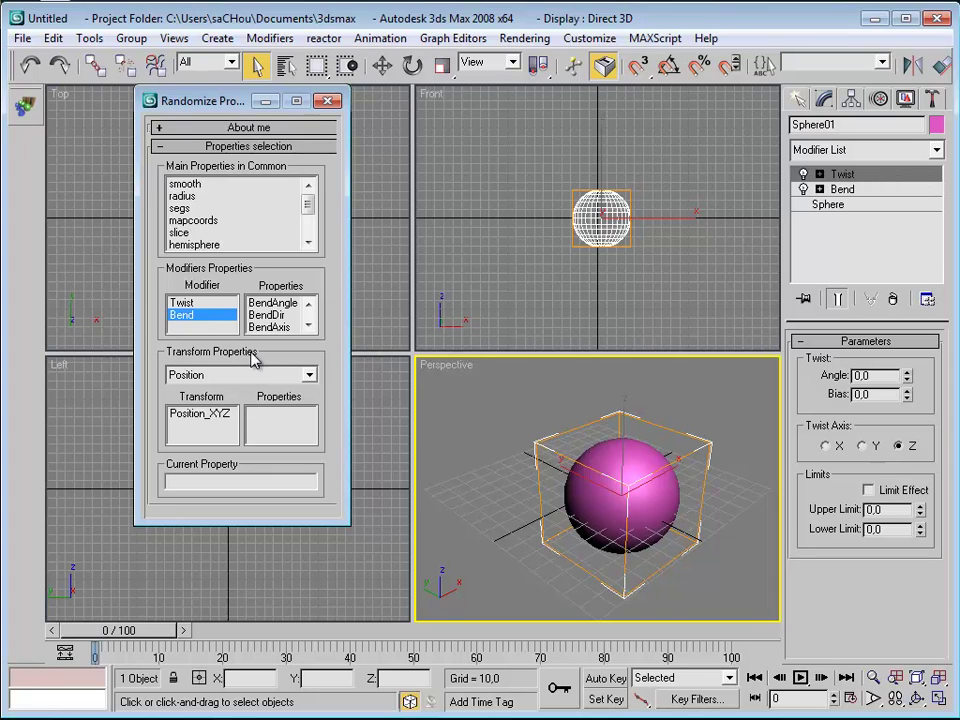
Step: Choose Position as the transform type and list the properties of the Position_XYZ controller
{"action": "left_click", "coordinate": [271, 376]}
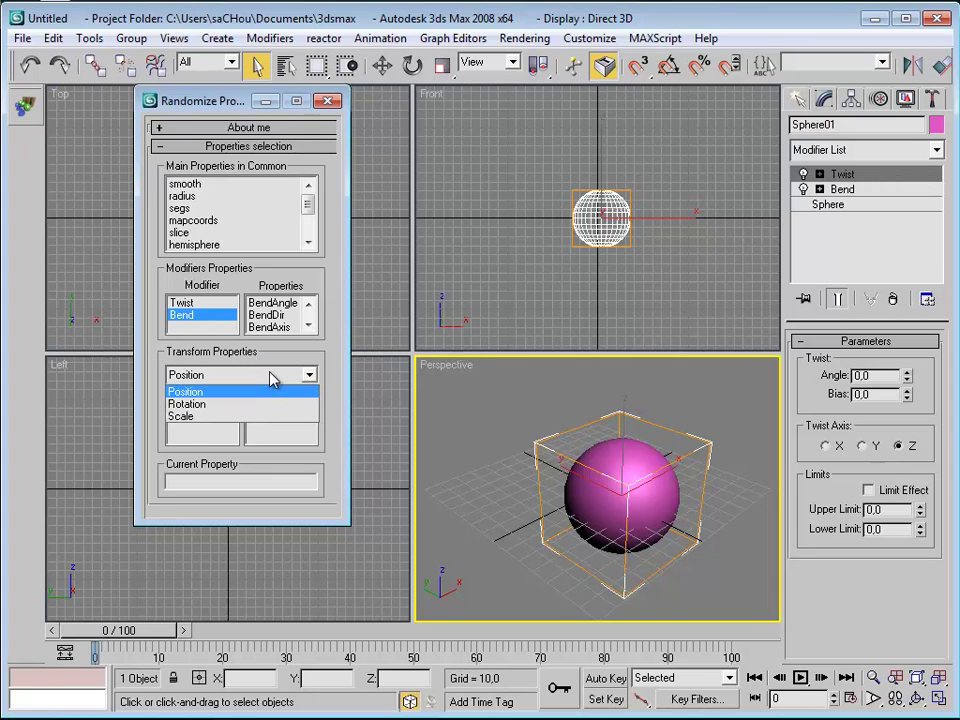
{"action": "left_click", "coordinate": [212, 391]}
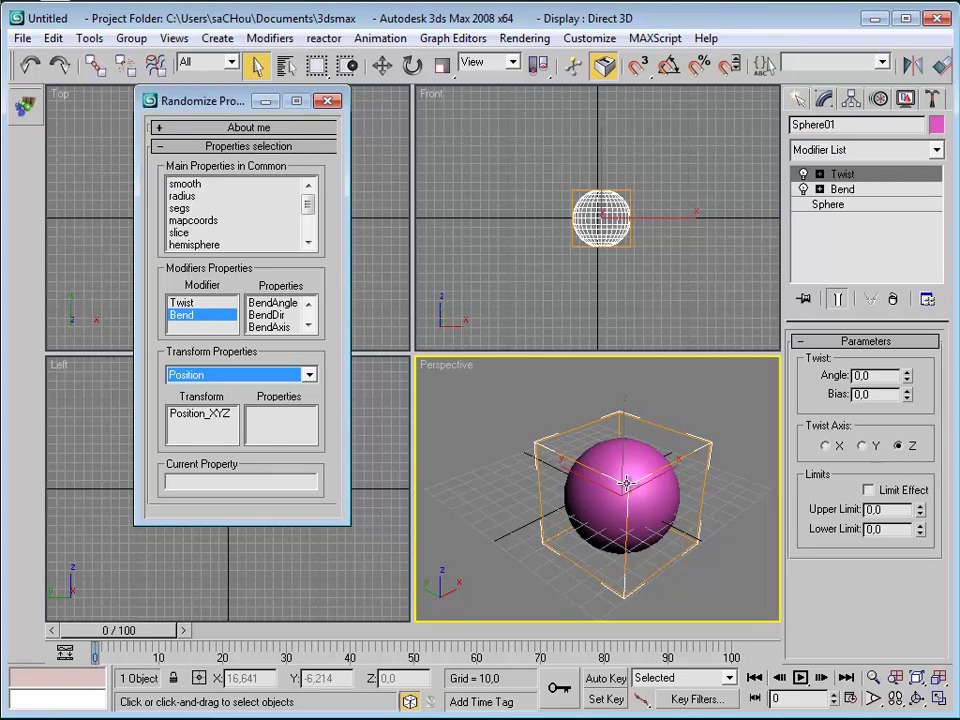
{"action": "left_click", "coordinate": [203, 415]}
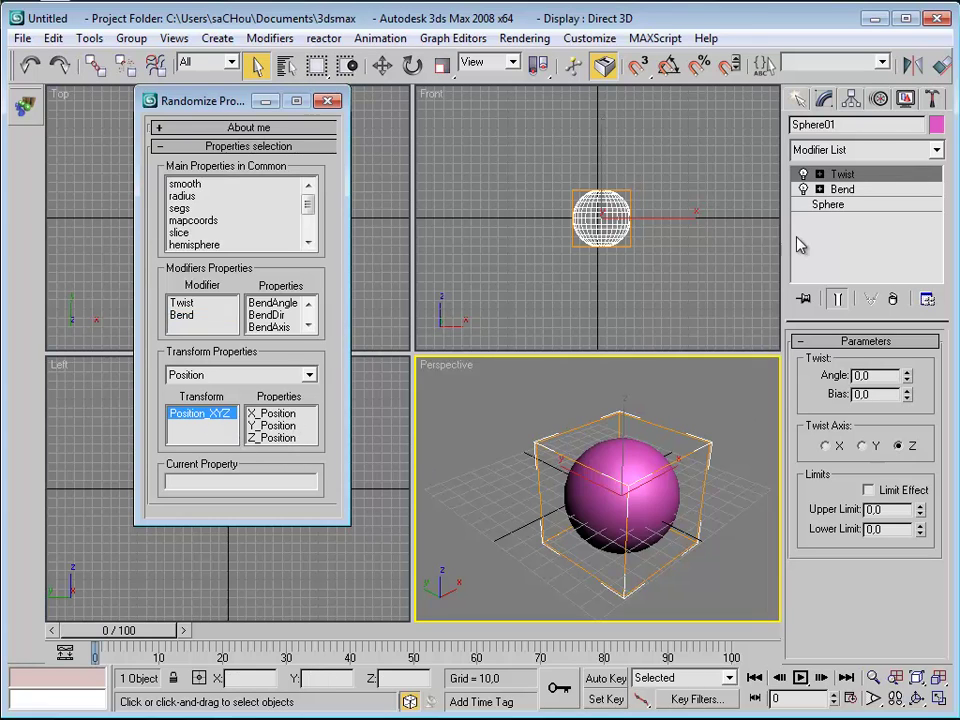
Step: Assign a Path Constraint controller to the sphere's position and list its properties in the Randomize Properties dialog
{"action": "left_click", "coordinate": [878, 98]}
{"action": "left_click", "coordinate": [857, 224]}
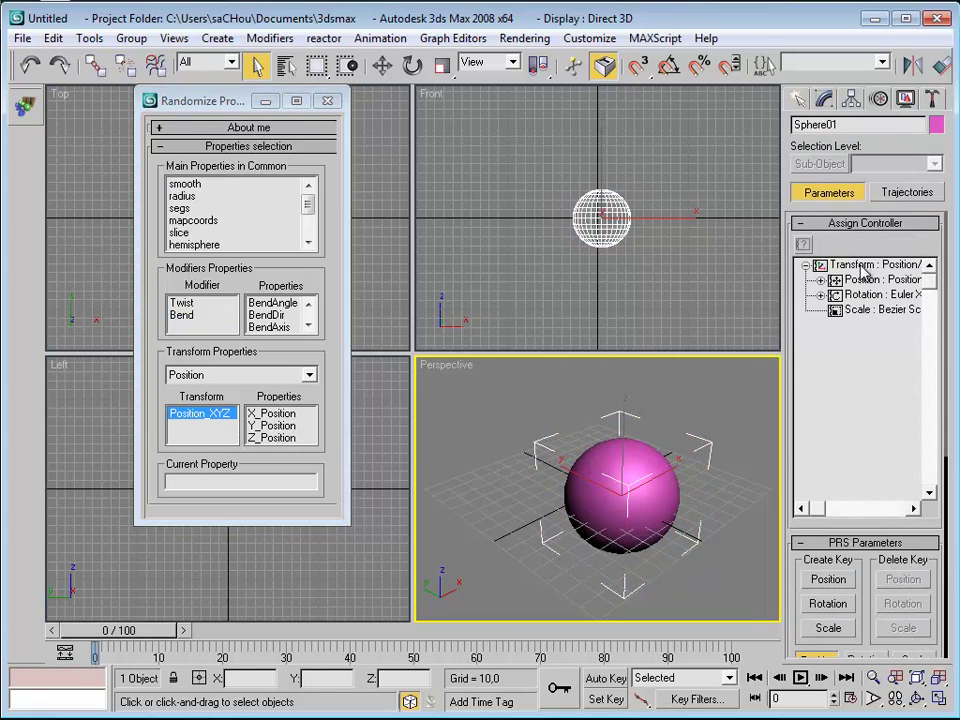
{"action": "left_click", "coordinate": [875, 279]}
{"action": "left_click", "coordinate": [802, 243]}
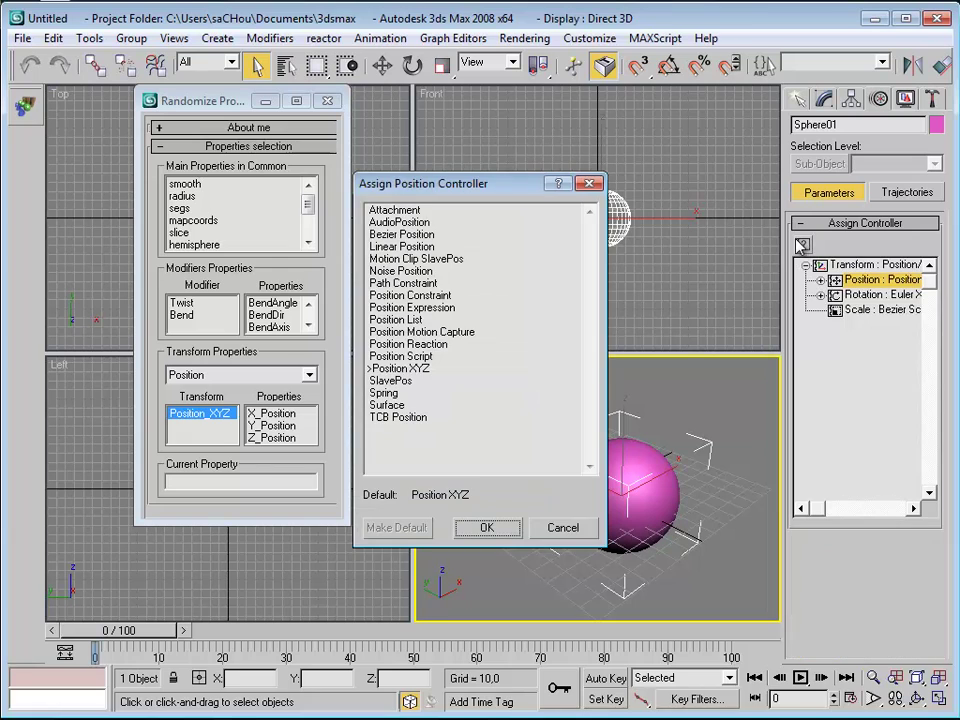
{"action": "left_click", "coordinate": [396, 285]}
{"action": "double_click", "coordinate": [396, 285]}
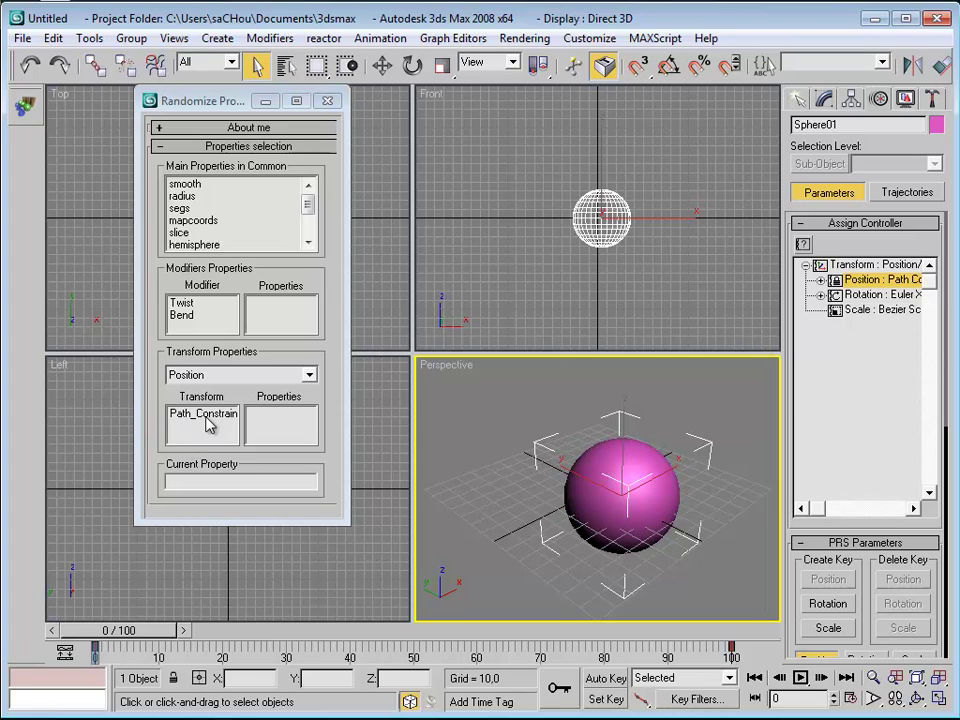
{"action": "left_click", "coordinate": [205, 414]}
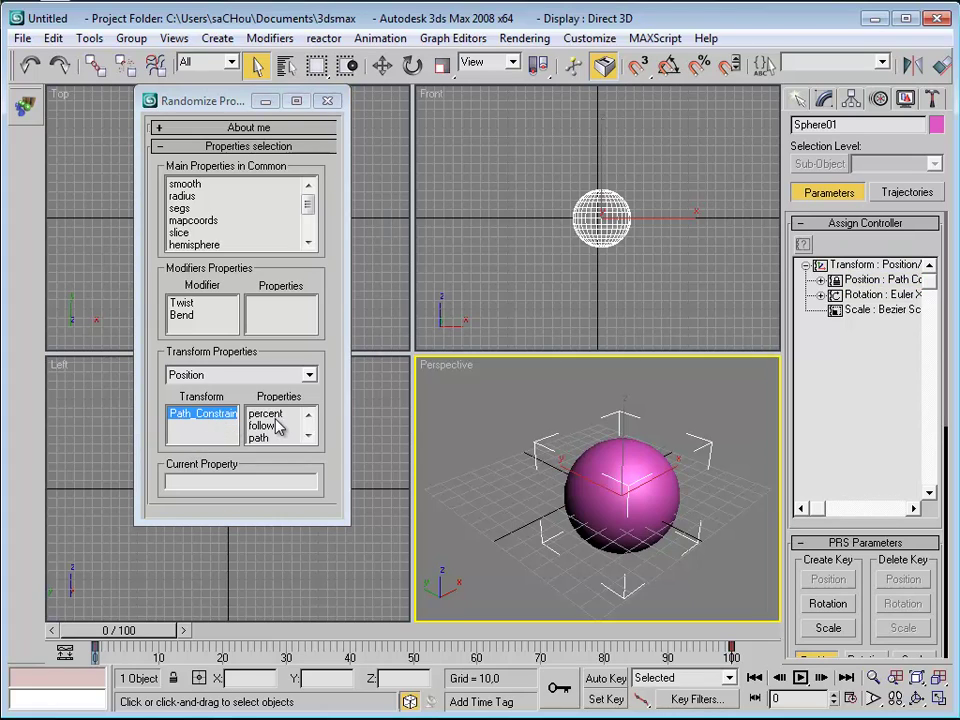
Step: Examine the randomize options for the Path Constraint's percent, path and smoothness properties
{"action": "left_click", "coordinate": [274, 414]}
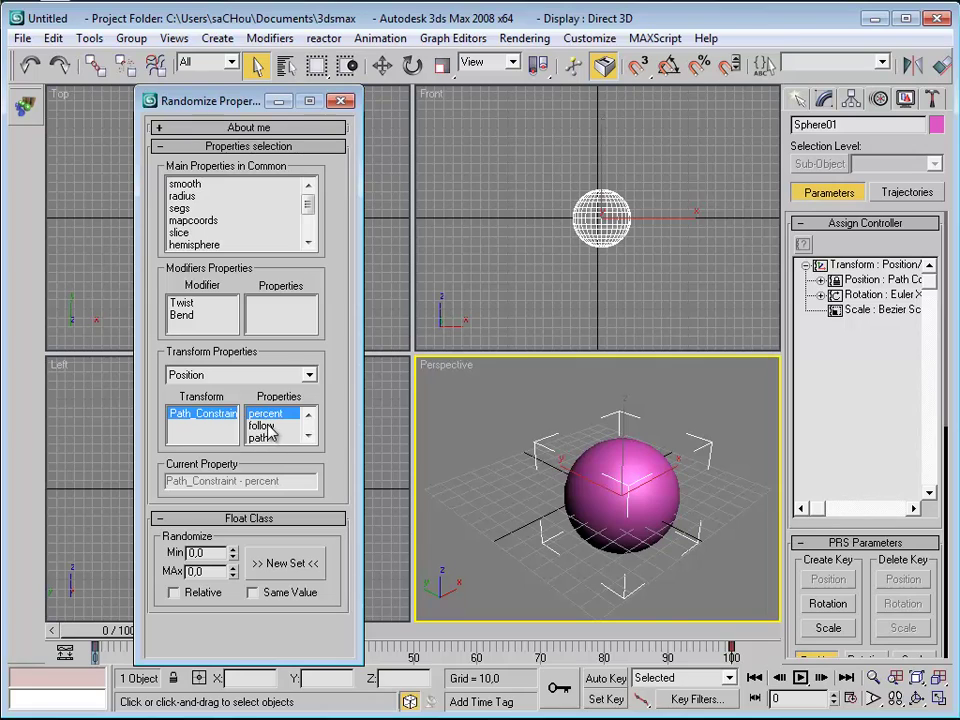
{"action": "left_click", "coordinate": [307, 435]}
{"action": "left_click", "coordinate": [307, 417]}
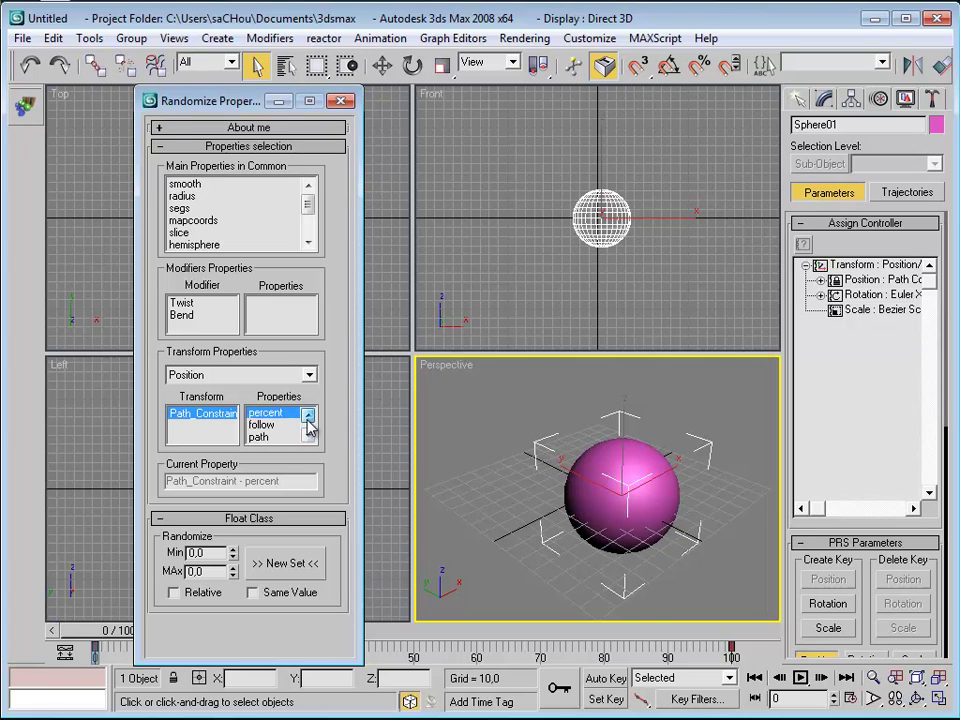
{"action": "left_click", "coordinate": [283, 437]}
{"action": "left_click", "coordinate": [308, 437]}
{"action": "left_click", "coordinate": [308, 437]}
{"action": "left_click", "coordinate": [307, 437]}
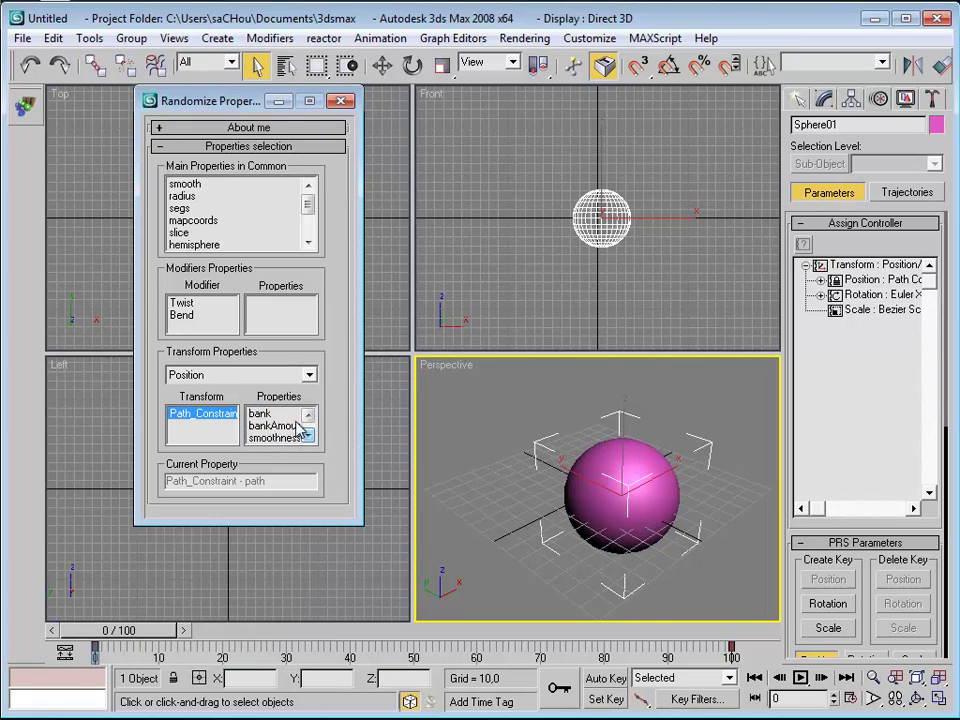
{"action": "left_click", "coordinate": [274, 438]}
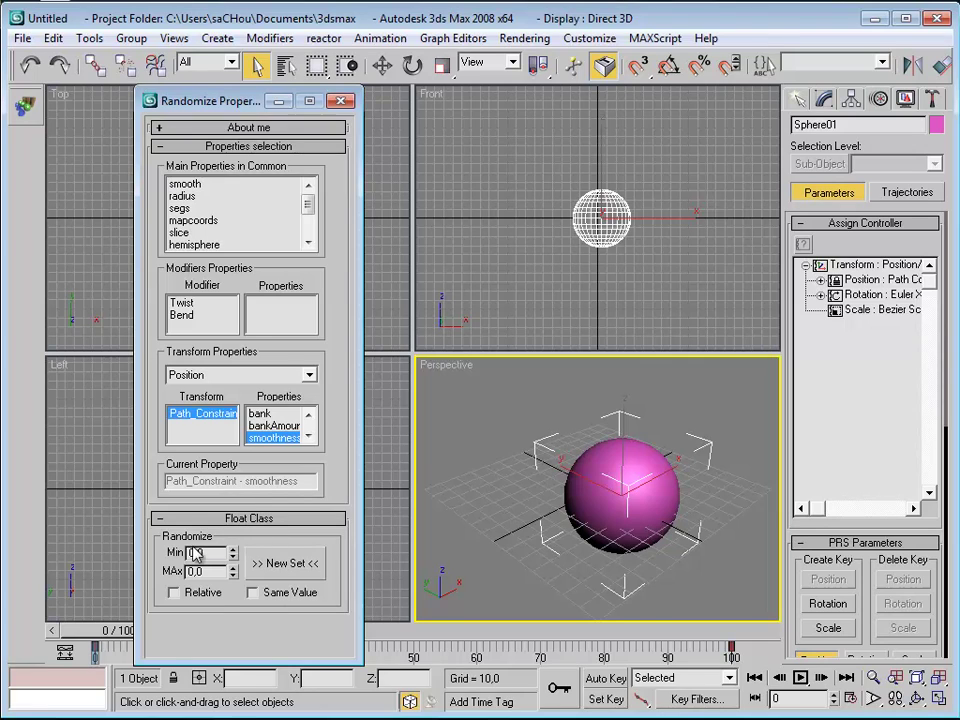
Step: Compare the randomize options offered for the sphere's radius, segs and slice properties
{"action": "left_click", "coordinate": [185, 196]}
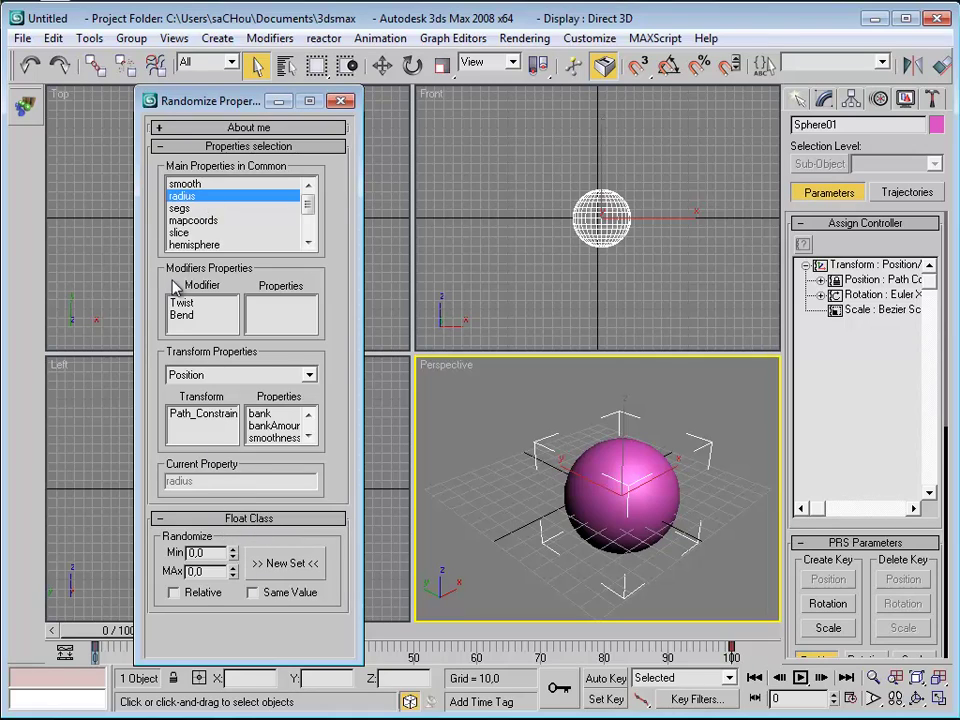
{"action": "left_click", "coordinate": [180, 208]}
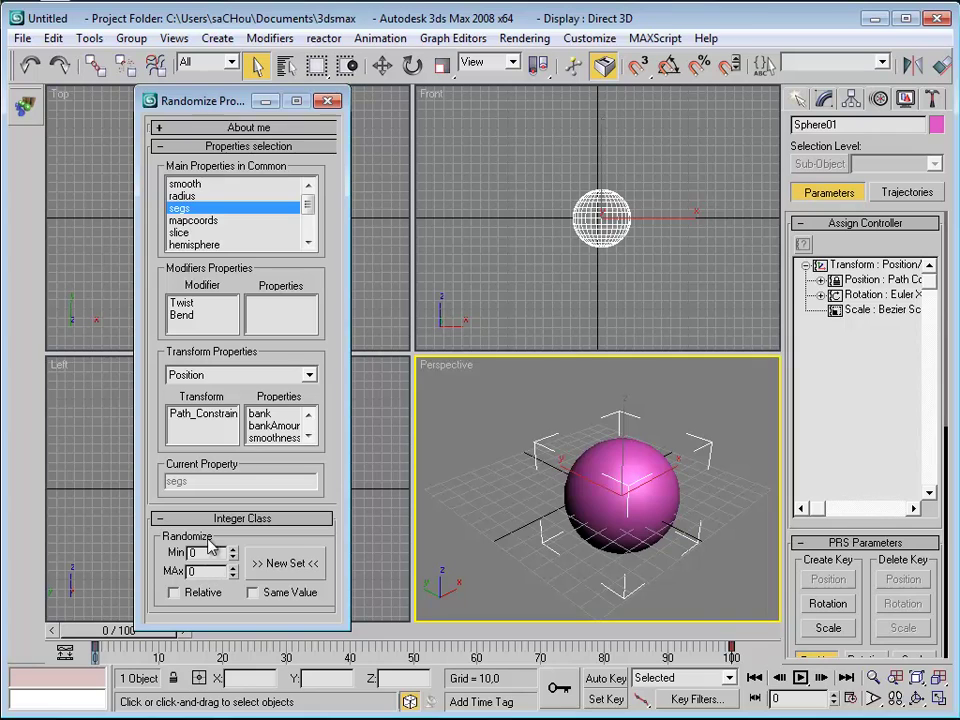
{"action": "left_click", "coordinate": [182, 233]}
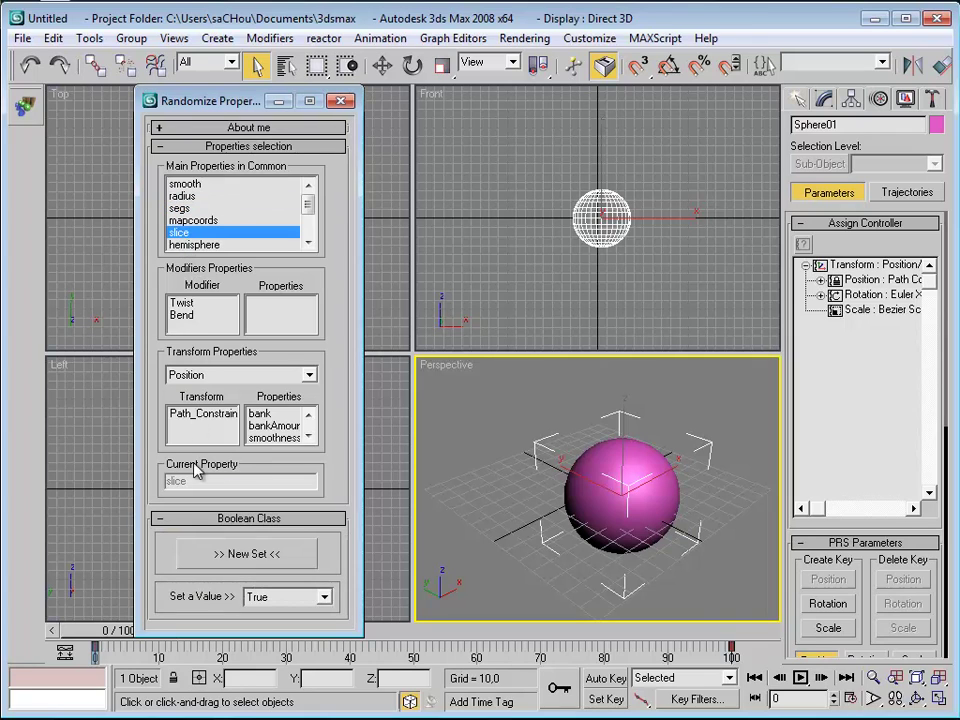
Step: Delete the pink sphere together with its Bend and Twist modifiers
{"action": "left_click_drag", "start_coordinate": [236, 97], "coordinate": [204, 90]}
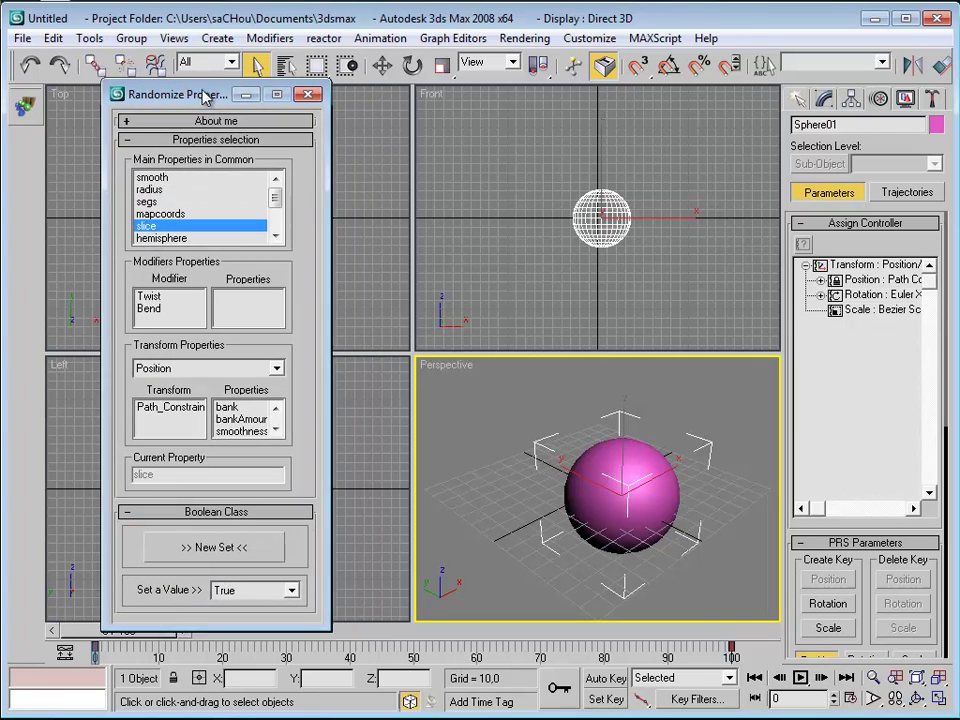
{"action": "key", "text": "w"}
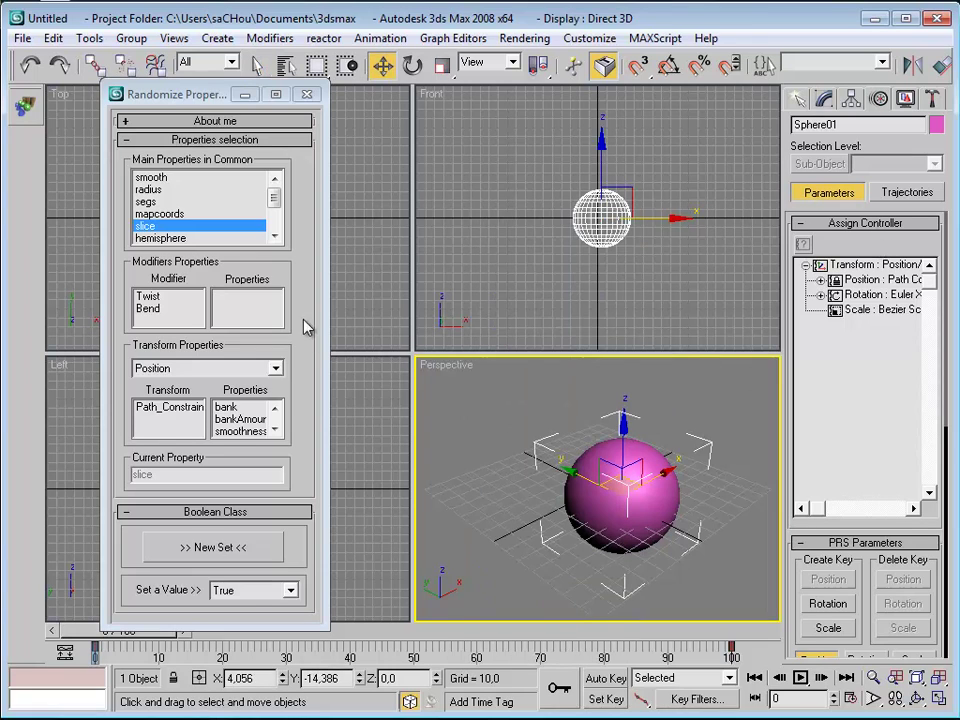
{"action": "left_click", "coordinate": [686, 373]}
{"action": "left_click", "coordinate": [636, 470]}
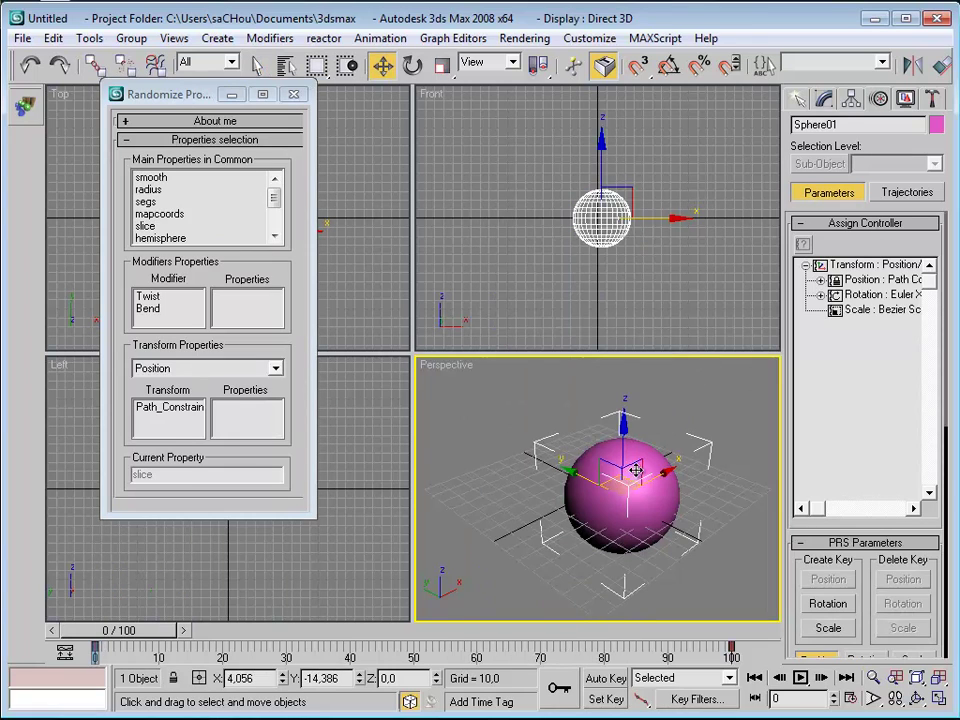
{"action": "key", "text": "Delete"}
Step: Create a new sphere in the Perspective view, centred at about X -18, Y -5
{"action": "left_click", "coordinate": [797, 98]}
{"action": "left_click", "coordinate": [829, 238]}
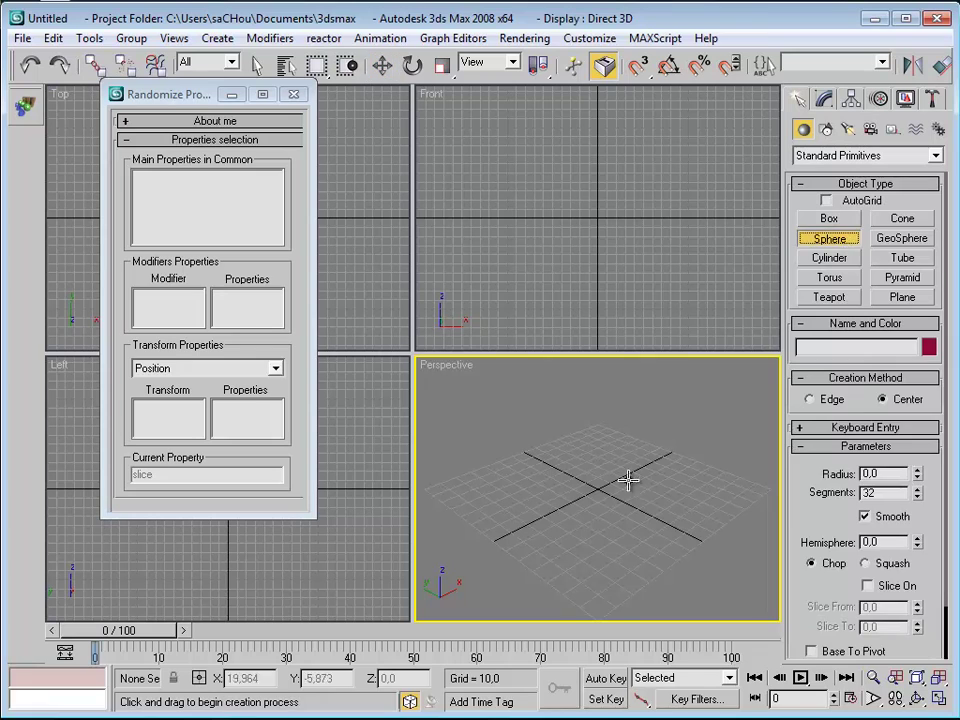
{"action": "left_click_drag", "start_coordinate": [582, 490], "coordinate": [650, 475]}
{"action": "right_click", "coordinate": [672, 455]}
{"action": "left_click", "coordinate": [690, 462]}
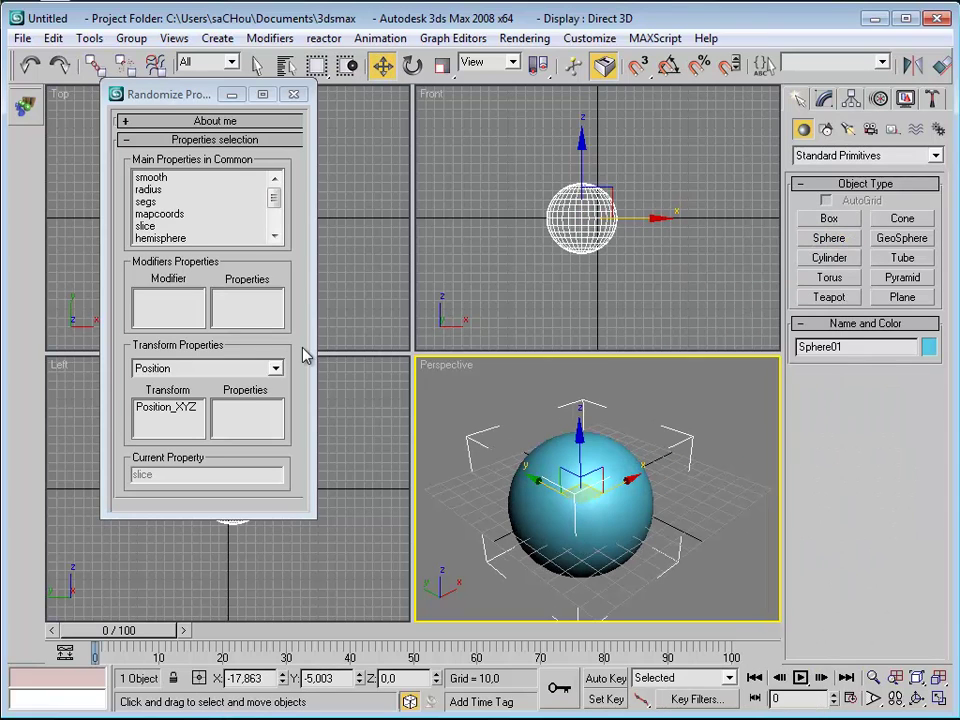
Step: Set the sphere's radius randomization range to a minimum of 10 and maximum of 100, and generate several random radii
{"action": "left_click", "coordinate": [155, 201]}
{"action": "left_click", "coordinate": [148, 190]}
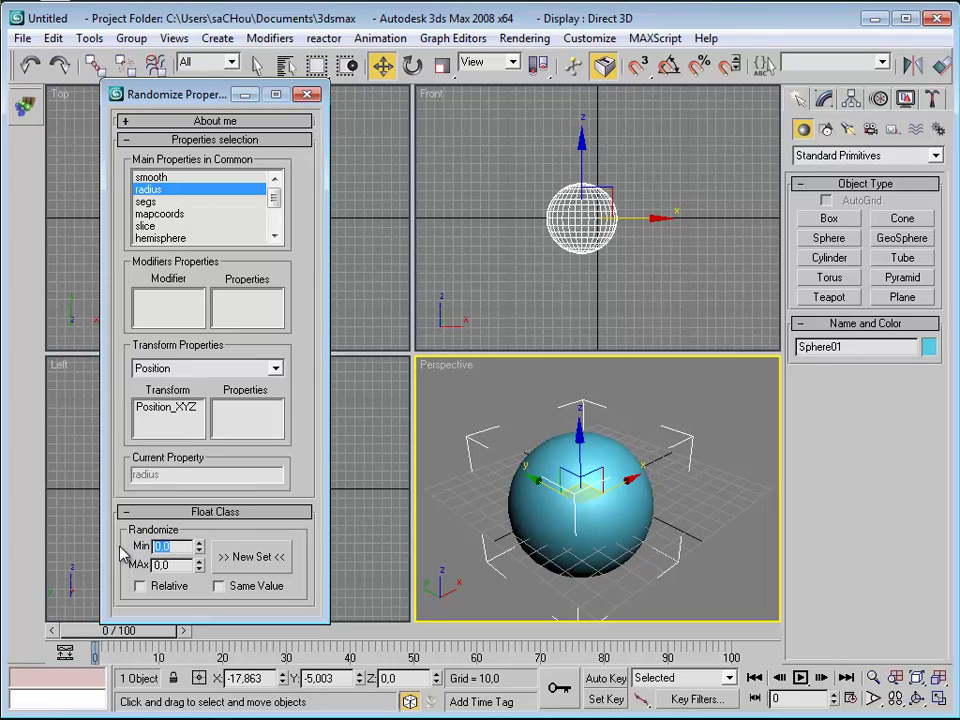
{"action": "key", "text": "Tab"}
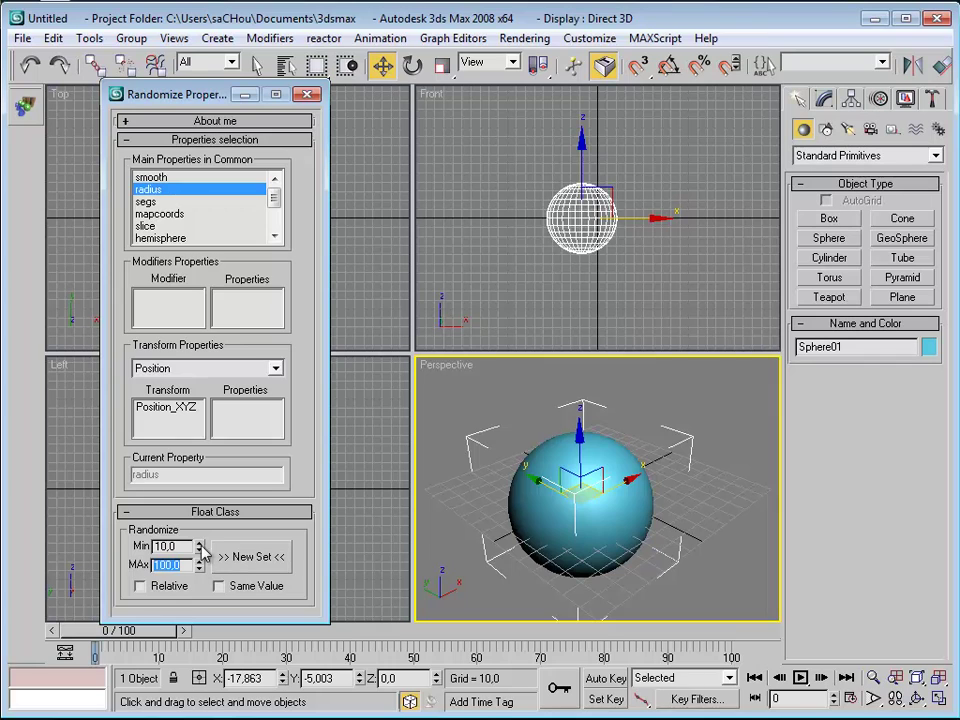
{"action": "left_click", "coordinate": [234, 561]}
{"action": "left_click", "coordinate": [234, 561]}
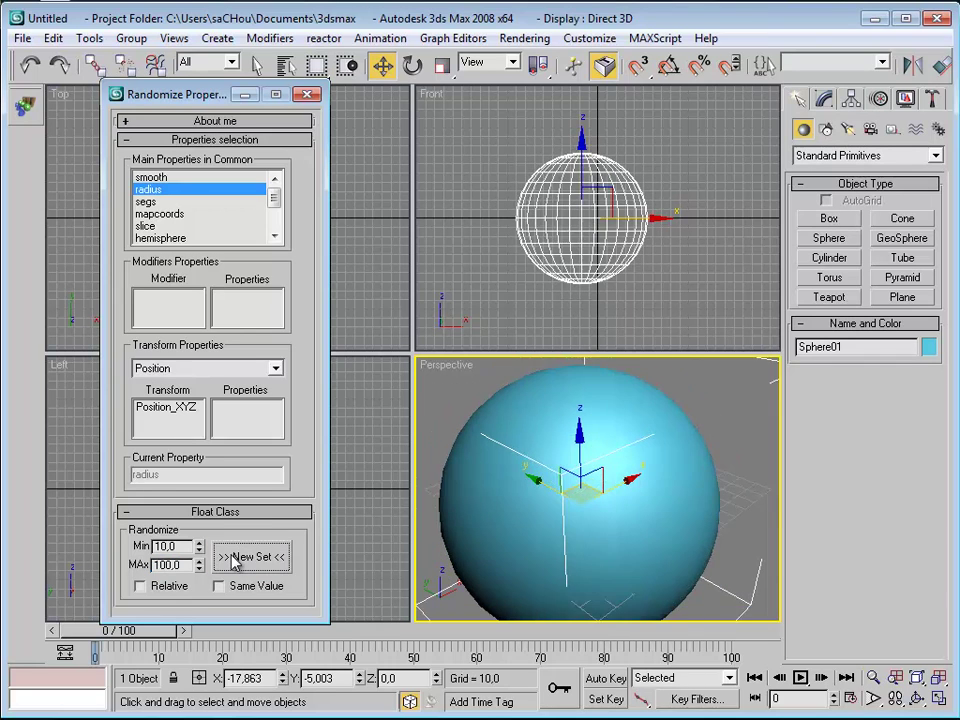
{"action": "left_click", "coordinate": [234, 561]}
{"action": "left_click", "coordinate": [234, 561]}
{"action": "left_click", "coordinate": [234, 561]}
{"action": "left_click", "coordinate": [234, 561]}
{"action": "left_click", "coordinate": [234, 561]}
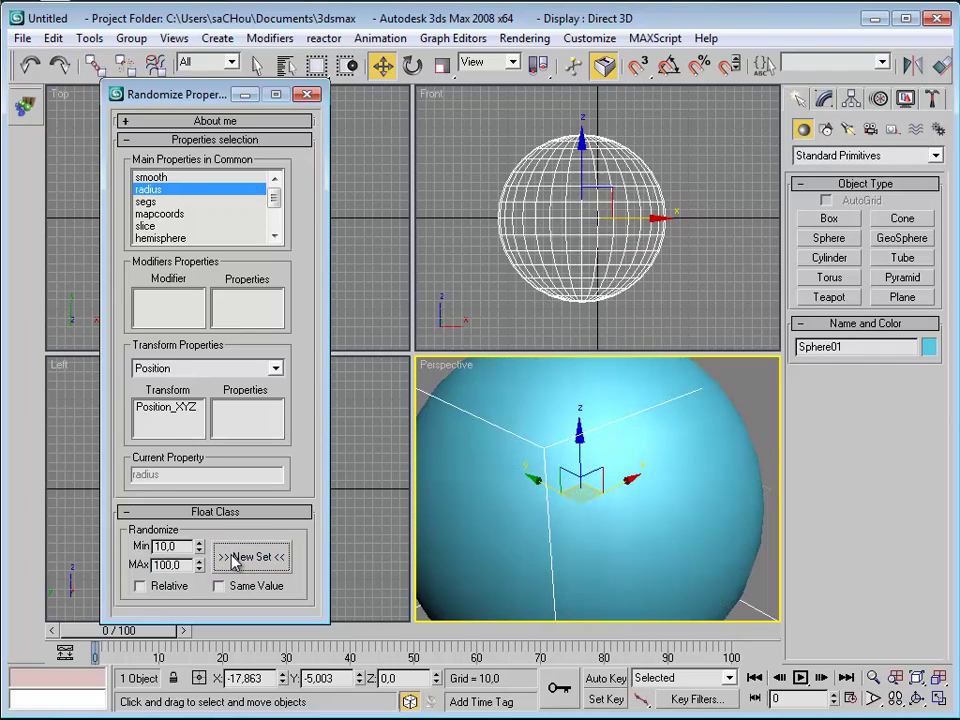
{"action": "left_click", "coordinate": [234, 561]}
{"action": "left_click", "coordinate": [234, 561]}
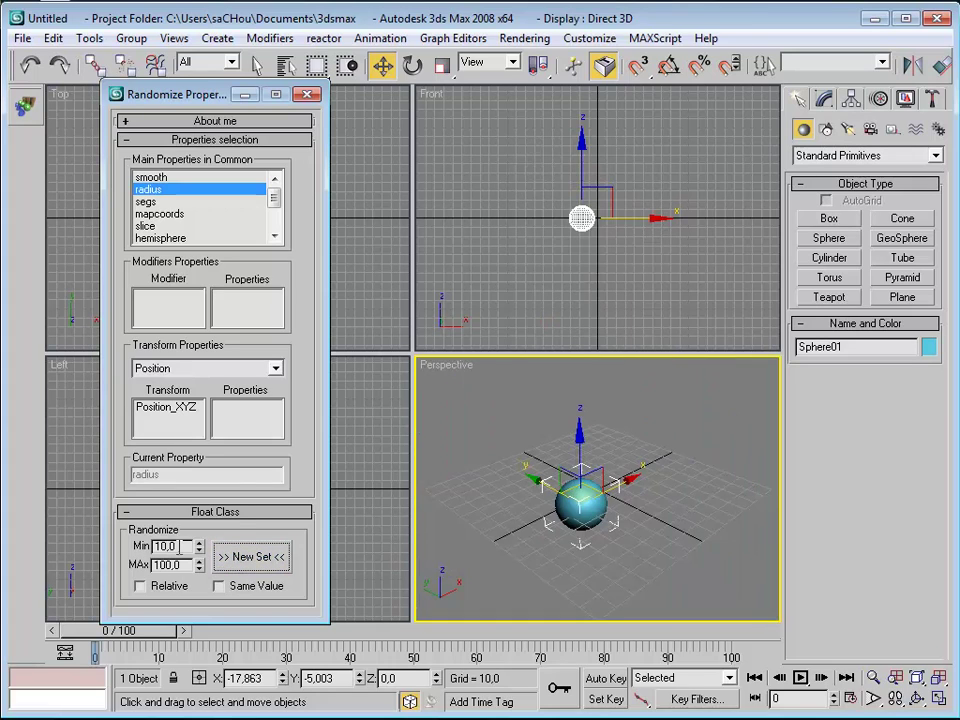
Step: Clone the sphere along X as 10 copies spaced about 24 units apart, and select all the spheres
{"action": "right_click", "coordinate": [478, 514]}
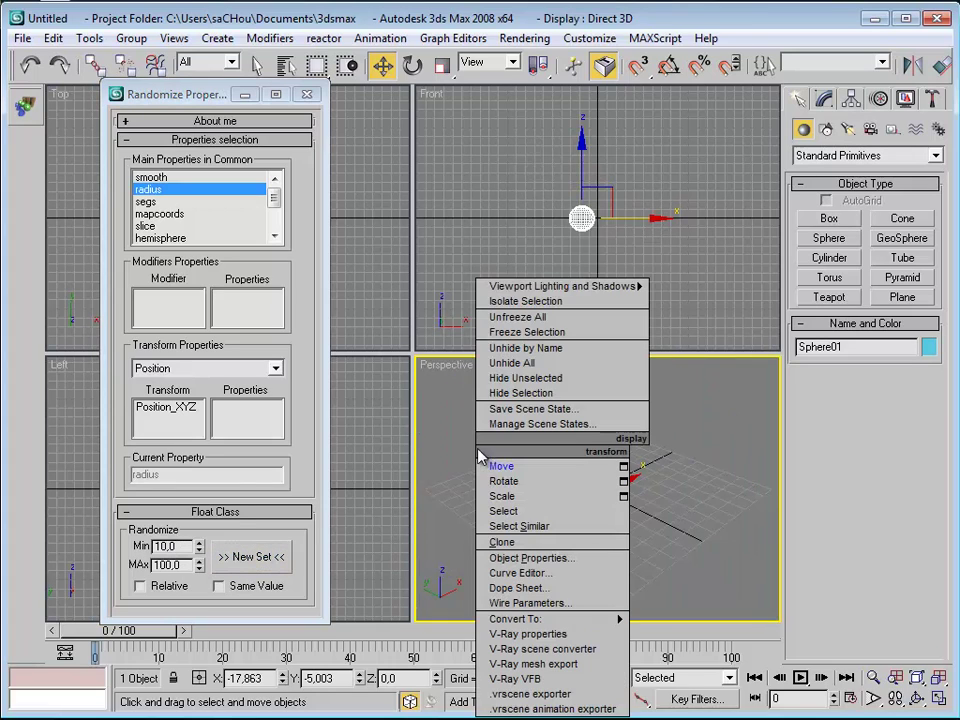
{"action": "left_click", "coordinate": [497, 466]}
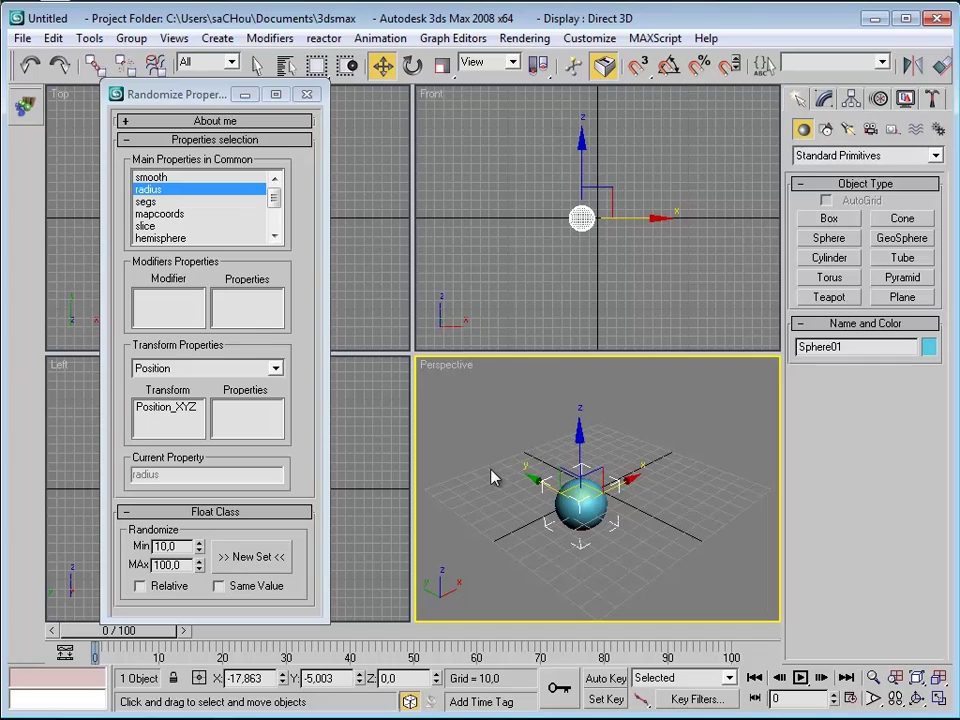
{"action": "left_click_drag", "start_coordinate": [207, 93], "coordinate": [197, 93]}
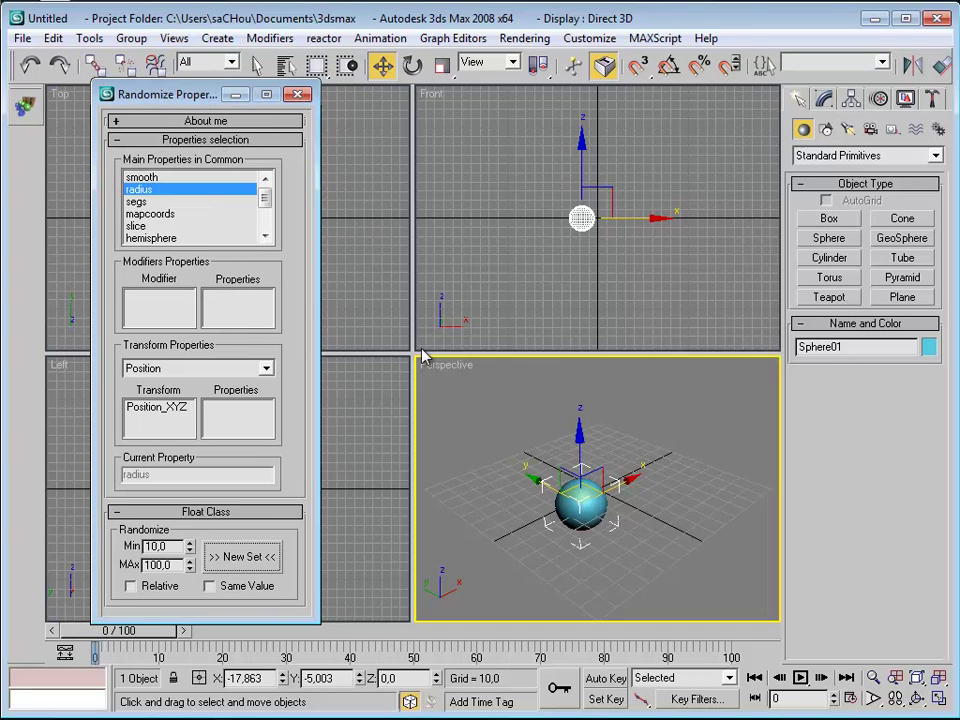
{"action": "left_click_drag", "start_coordinate": [640, 507], "coordinate": [668, 494], "text": "shift"}
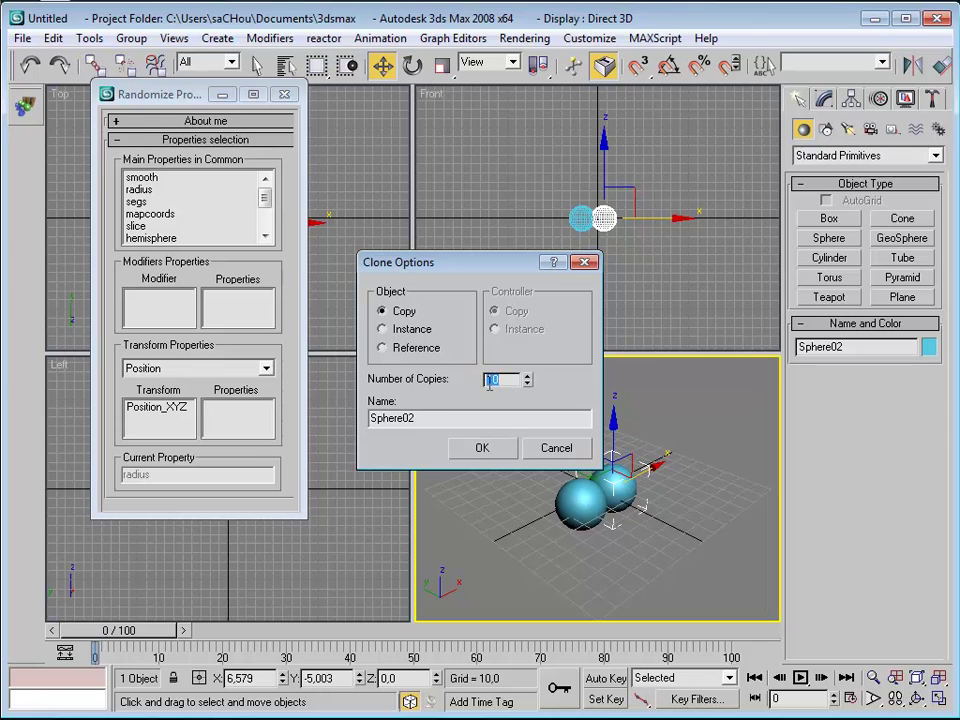
{"action": "left_click", "coordinate": [482, 447]}
{"action": "left_click_drag", "start_coordinate": [497, 394], "coordinate": [720, 546]}
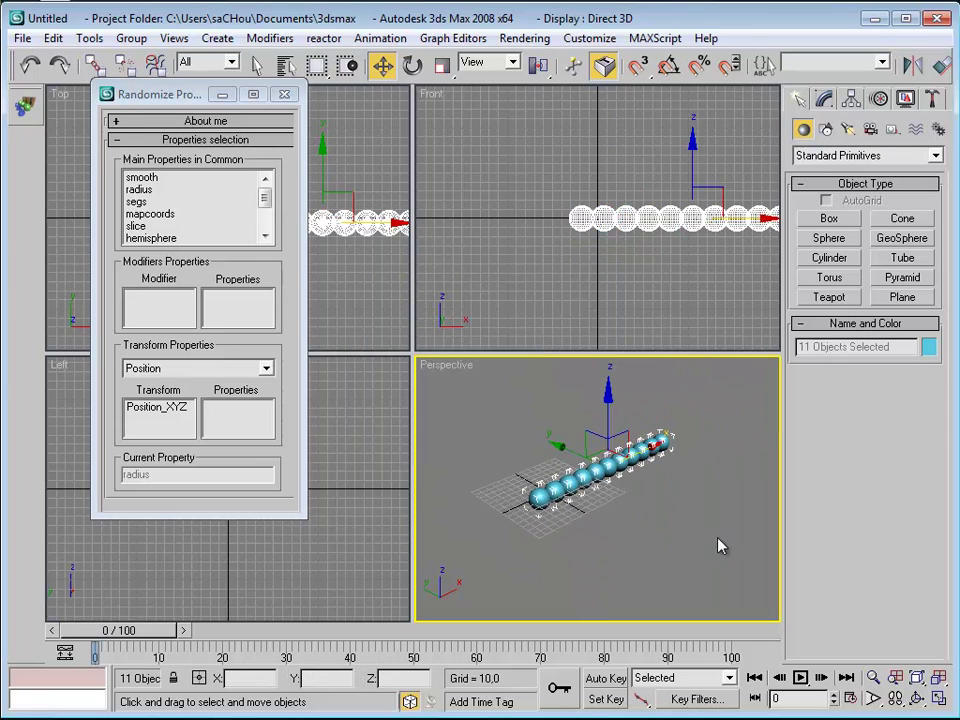
Step: Randomize the radius of all selected spheres between 10 and 100 several times
{"action": "left_click", "coordinate": [140, 189]}
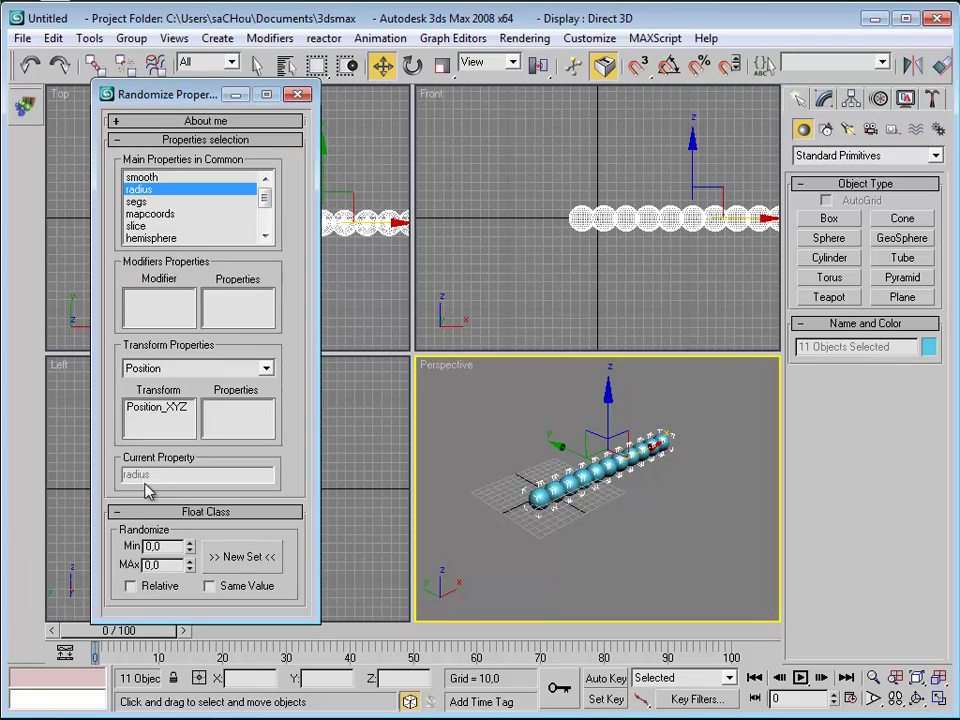
{"action": "double_click", "coordinate": [155, 546]}
{"action": "left_click", "coordinate": [231, 559]}
{"action": "left_click", "coordinate": [233, 559]}
{"action": "left_click", "coordinate": [232, 558]}
{"action": "left_click", "coordinate": [231, 559]}
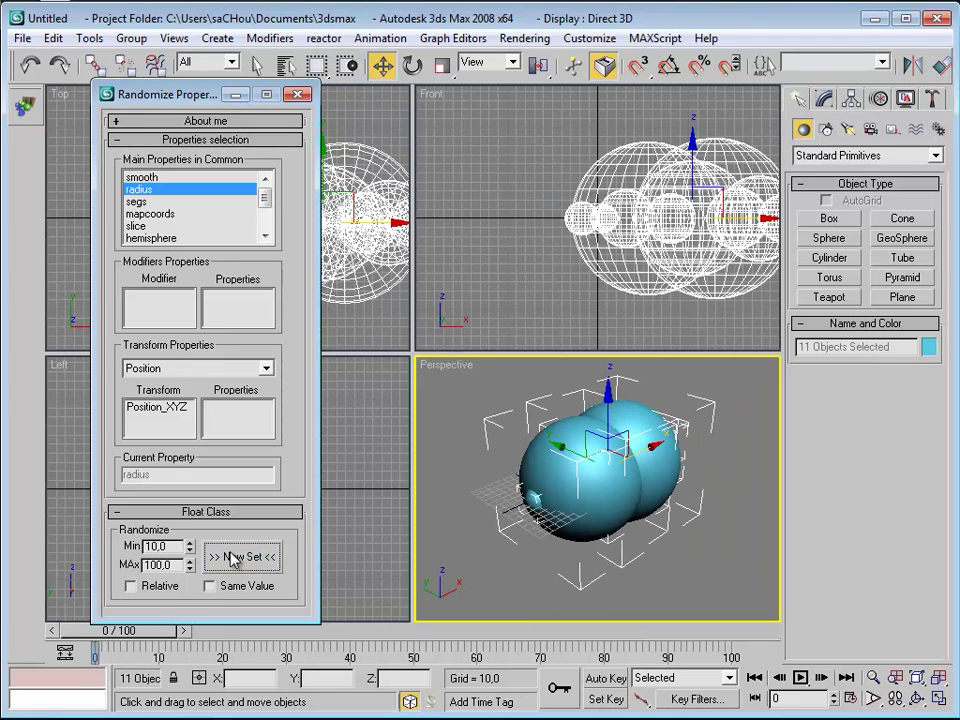
Step: Narrow the radius range to 5–30 and generate new random radii for the spheres in a maximized Perspective view
{"action": "double_click", "coordinate": [155, 546]}
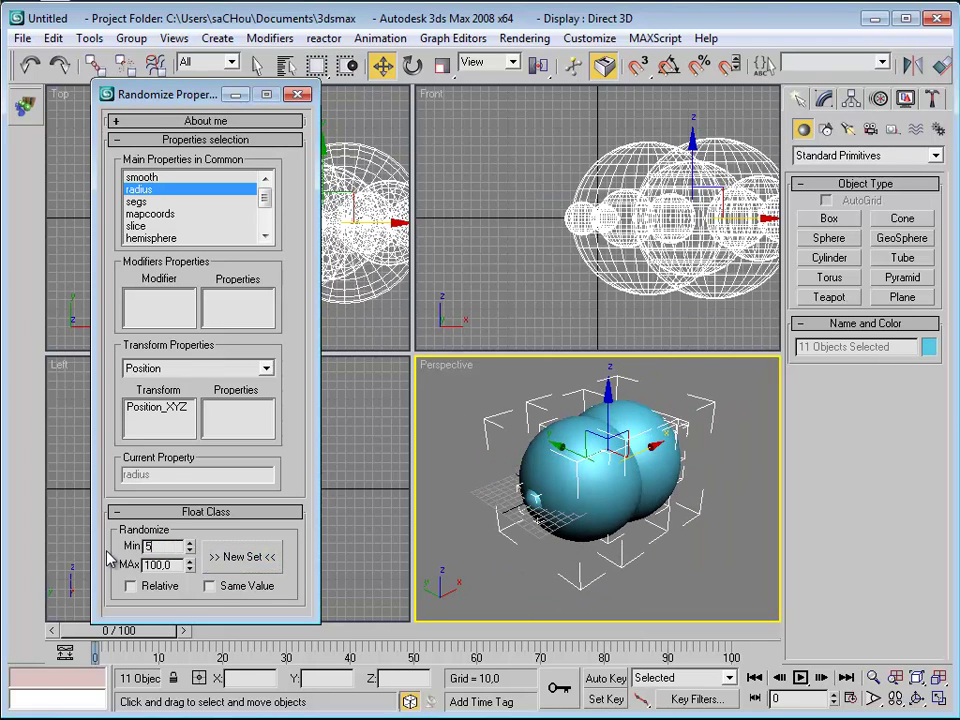
{"action": "key", "text": "Tab"}
{"action": "type", "text": "50"}
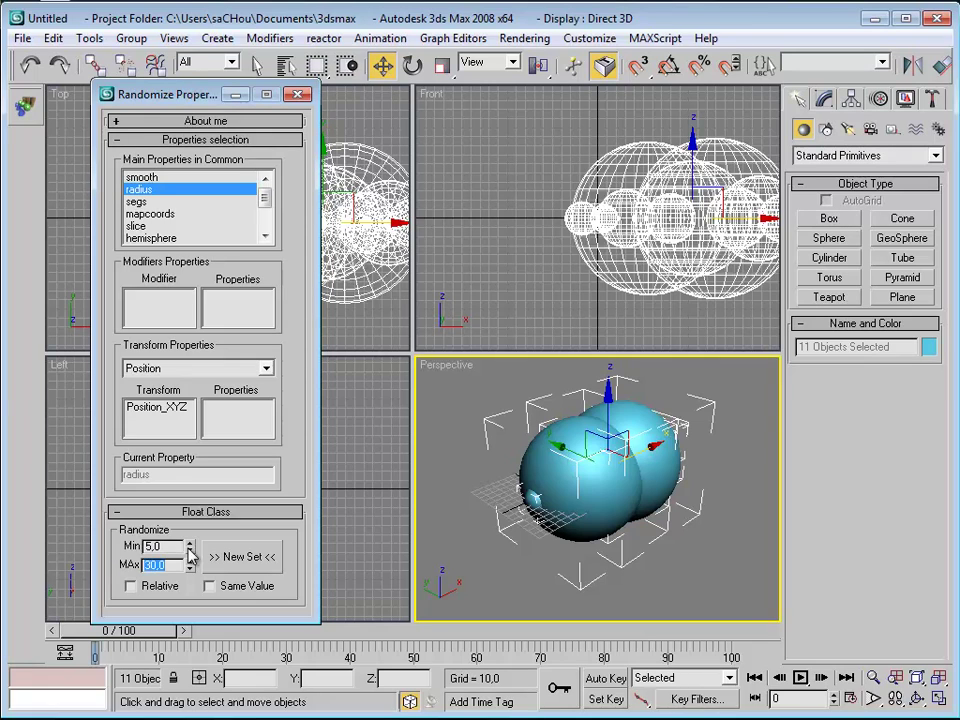
{"action": "left_click", "coordinate": [262, 556]}
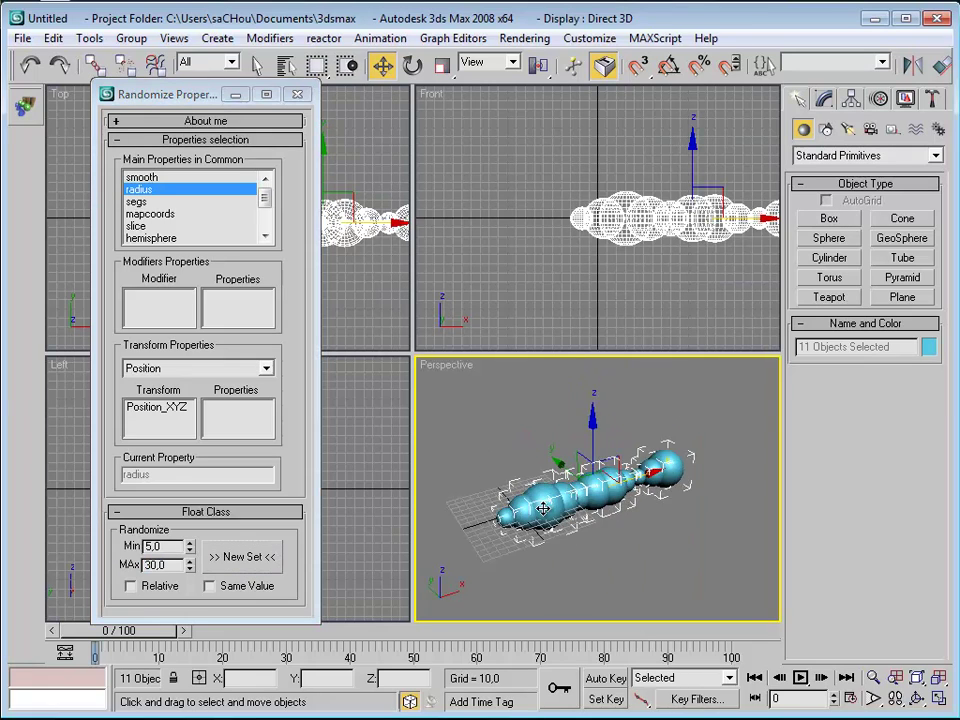
{"action": "key", "text": "alt+w"}
{"action": "middle_click_drag", "start_coordinate": [482, 408], "coordinate": [633, 428]}
{"action": "left_click", "coordinate": [260, 566]}
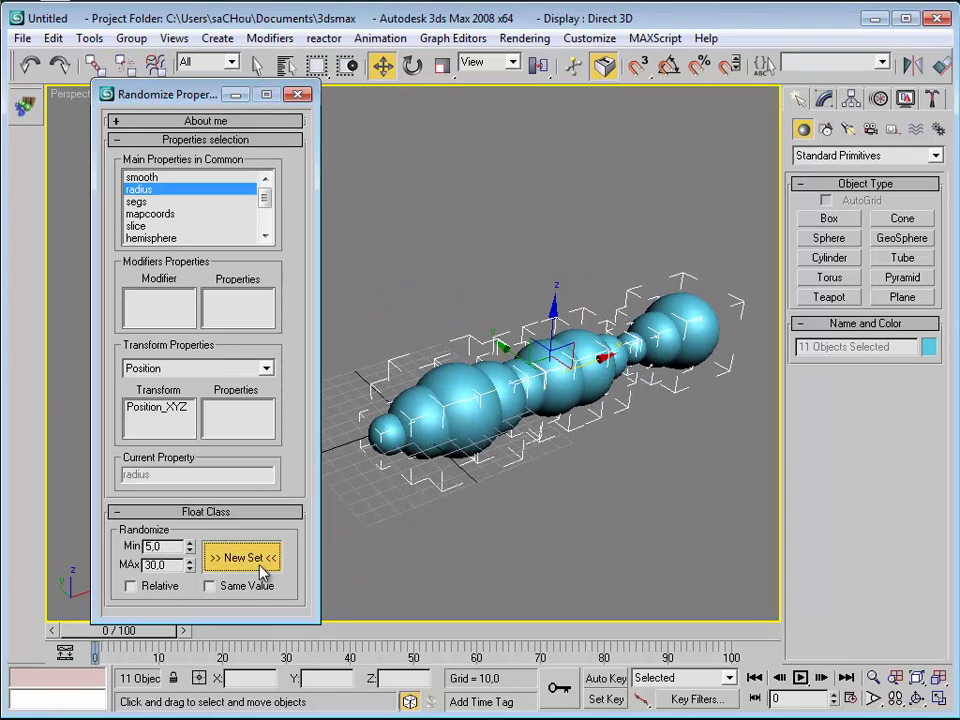
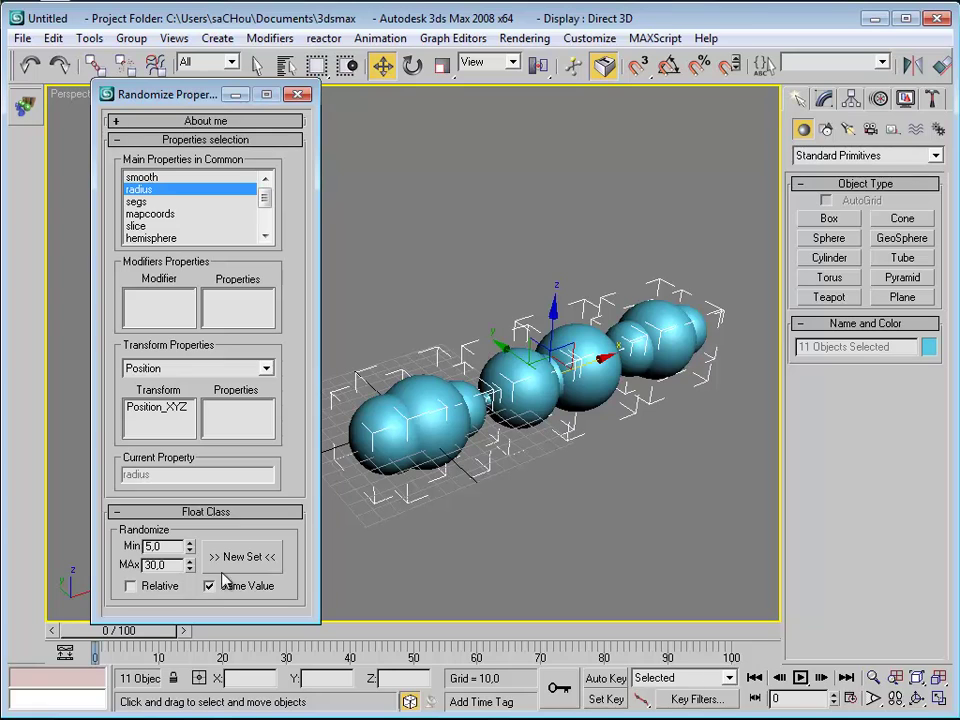
Step: Generate several new radii between 5 and 30 with Same Value enabled, so all spheres share one radius
{"action": "left_click", "coordinate": [230, 567]}
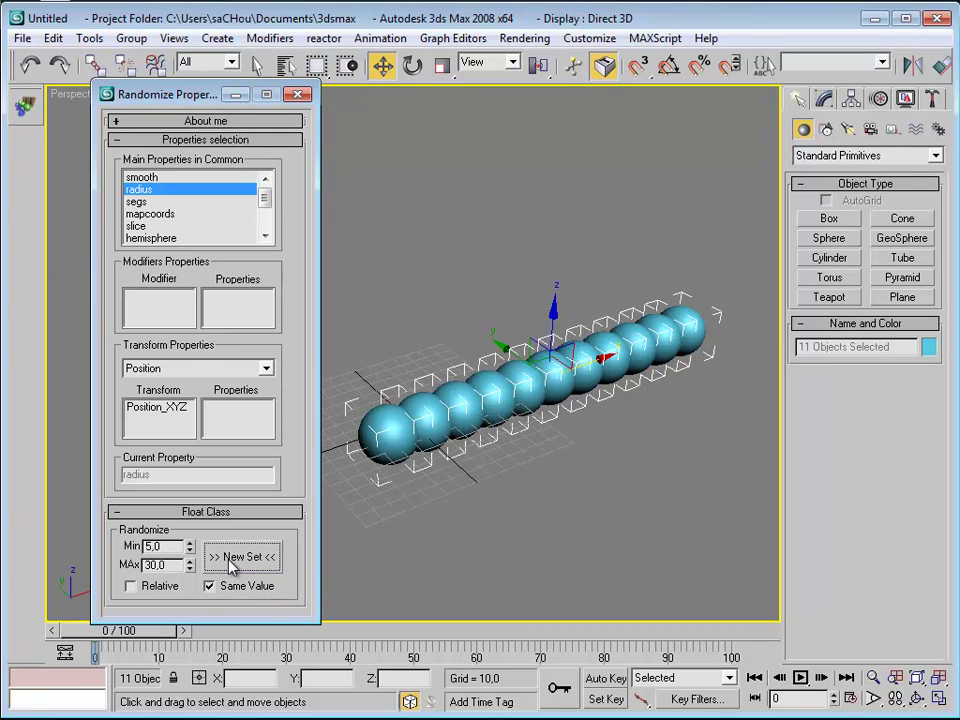
{"action": "left_click", "coordinate": [230, 567]}
{"action": "left_click", "coordinate": [230, 567]}
{"action": "left_click", "coordinate": [230, 567]}
{"action": "left_click", "coordinate": [230, 567]}
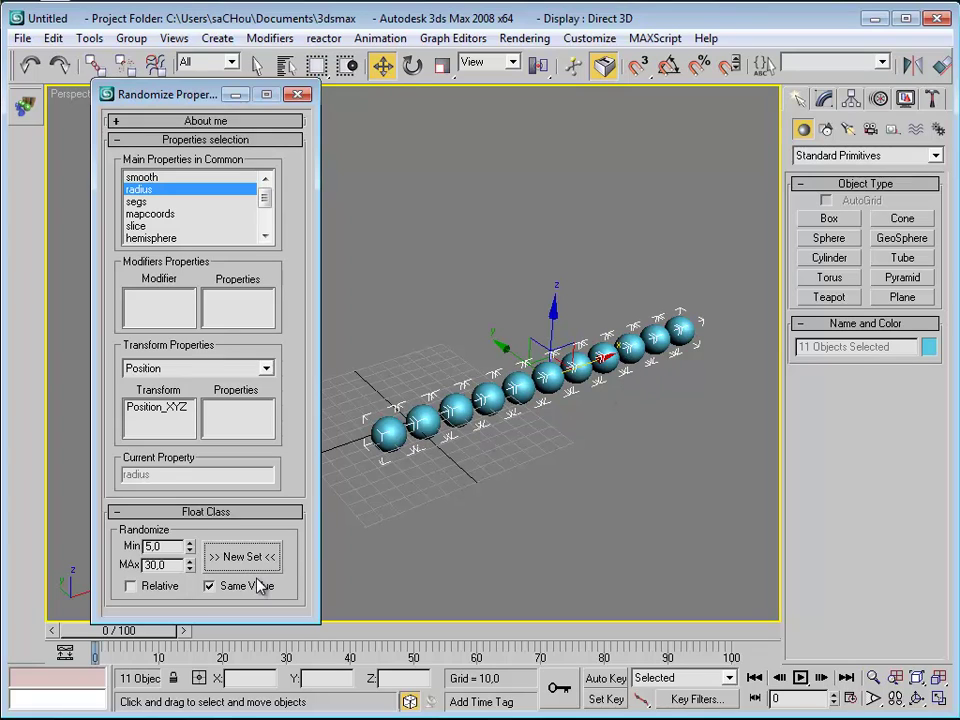
Step: Disable Same Value and generate several sets of individual random radii between 5 and 30 for the spheres
{"action": "left_click", "coordinate": [225, 588]}
{"action": "left_click", "coordinate": [231, 566]}
{"action": "left_click", "coordinate": [231, 566]}
{"action": "left_click", "coordinate": [231, 566]}
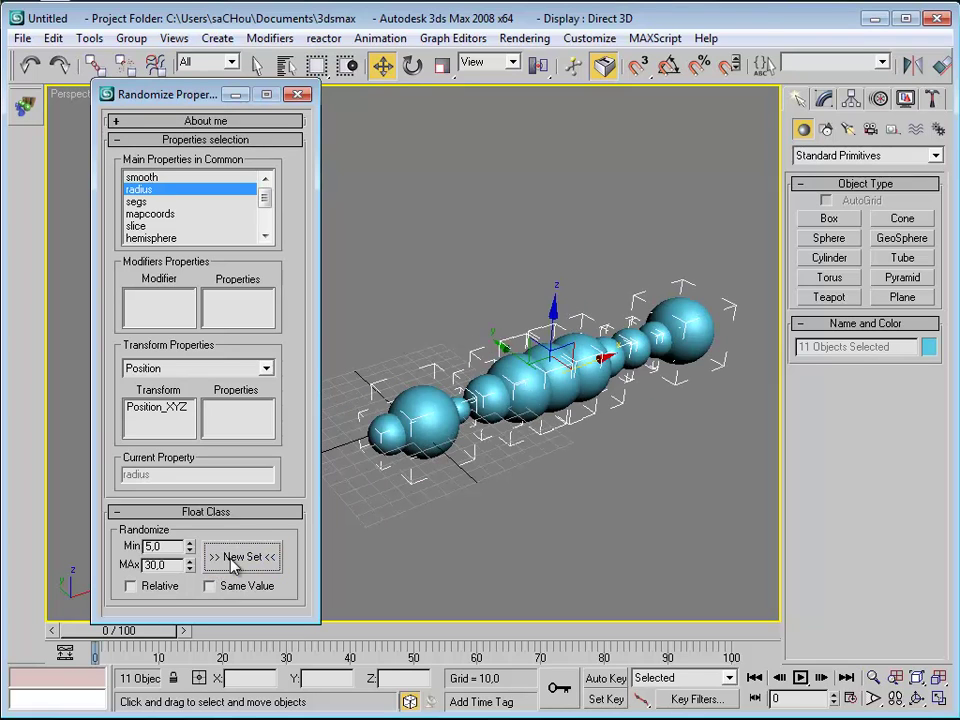
{"action": "left_click", "coordinate": [231, 566]}
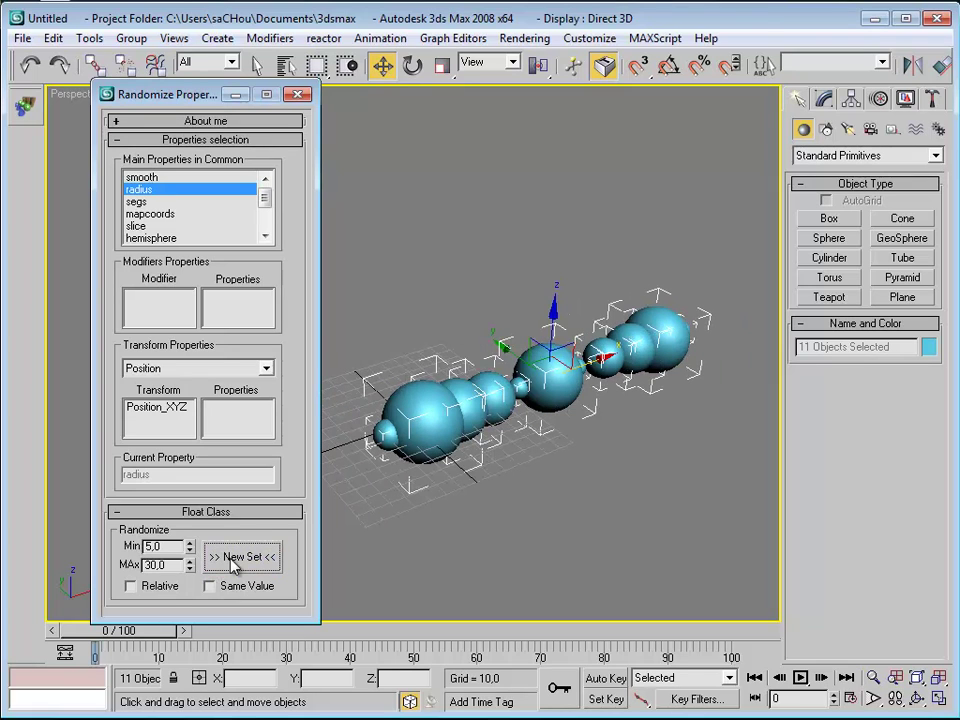
{"action": "left_click", "coordinate": [231, 566]}
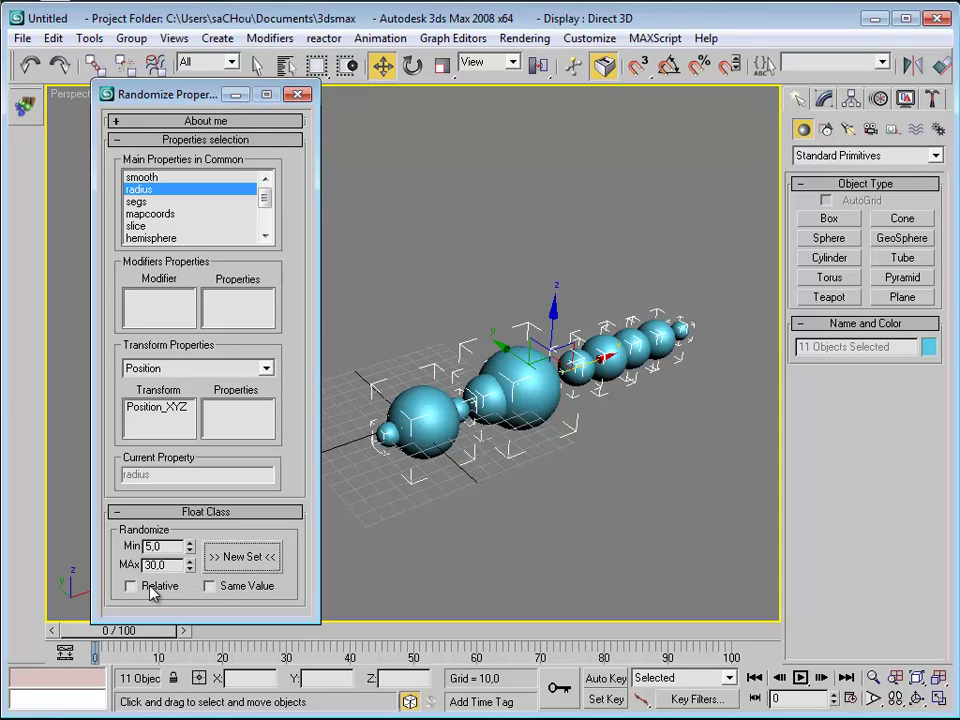
Step: Enable Same Value and assign all spheres a shared radius using a 30–30 range and a 20–30 range
{"action": "left_click", "coordinate": [210, 587]}
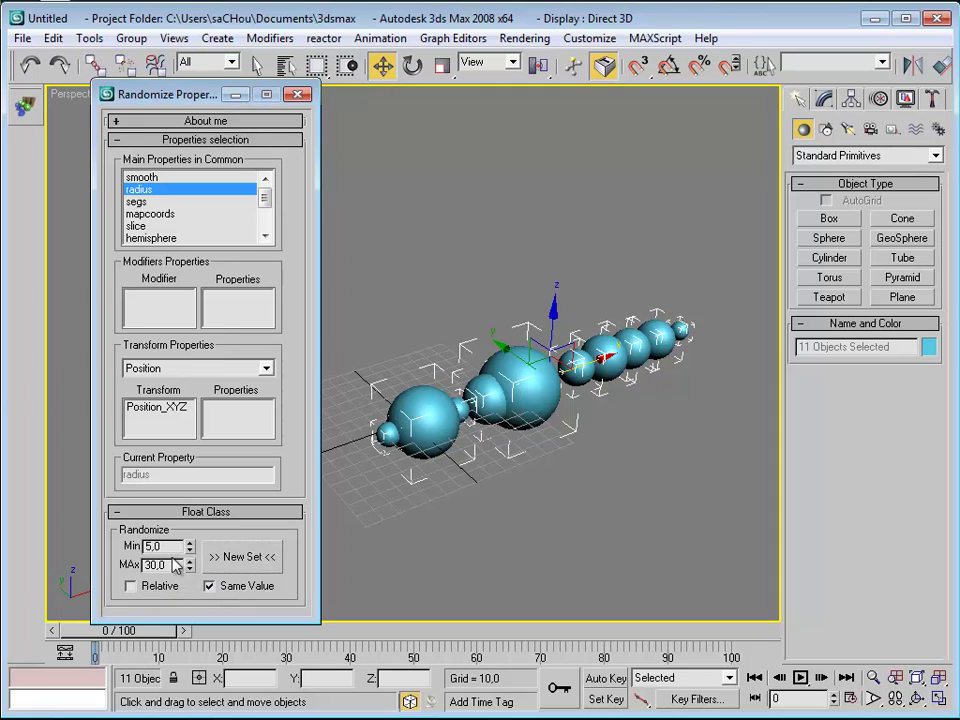
{"action": "type", "text": "30"}
{"action": "left_click", "coordinate": [229, 562]}
{"action": "left_click_drag", "start_coordinate": [166, 546], "coordinate": [105, 553]}
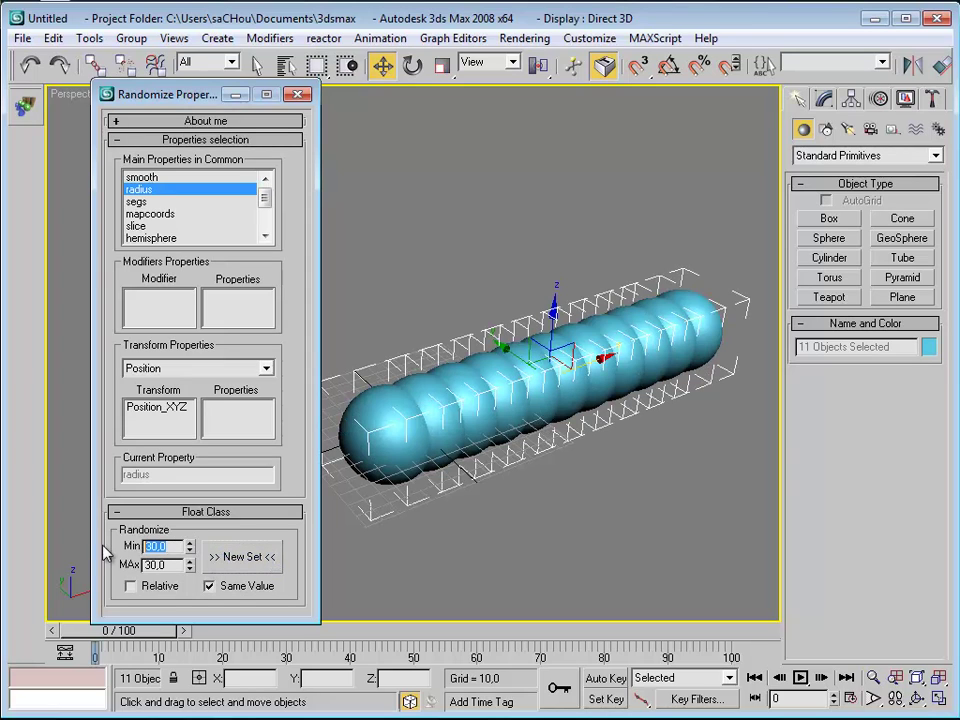
{"action": "type", "text": "20"}
{"action": "left_click", "coordinate": [216, 561]}
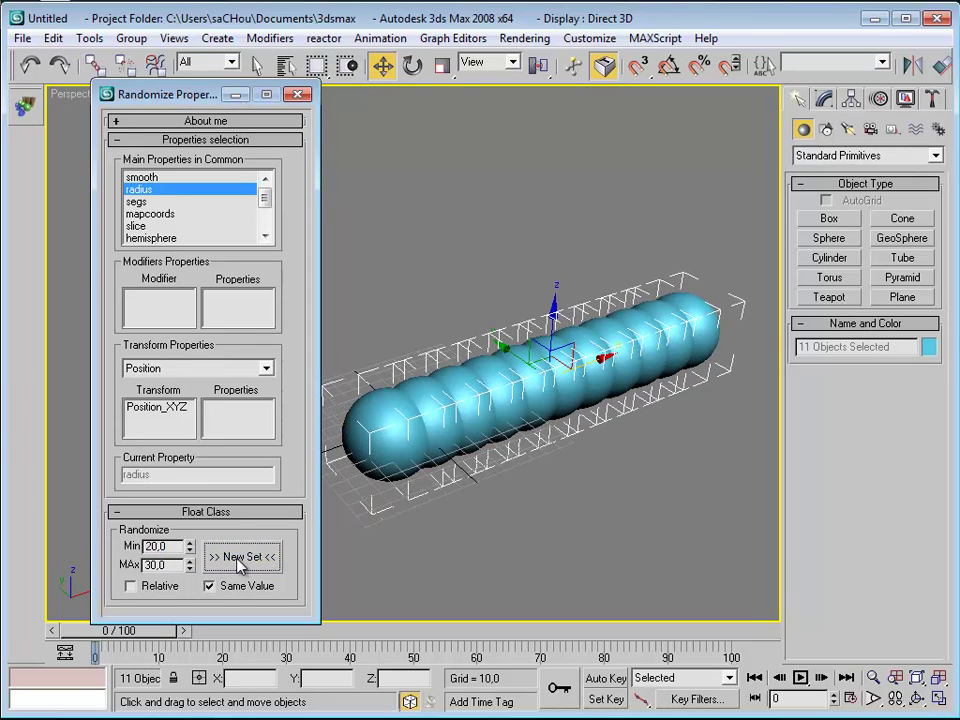
Step: Set the radius range to 5–20 and generate several shared random radii for all spheres with Same Value enabled
{"action": "left_click_drag", "start_coordinate": [166, 546], "coordinate": [66, 556]}
{"action": "type", "text": "5"}
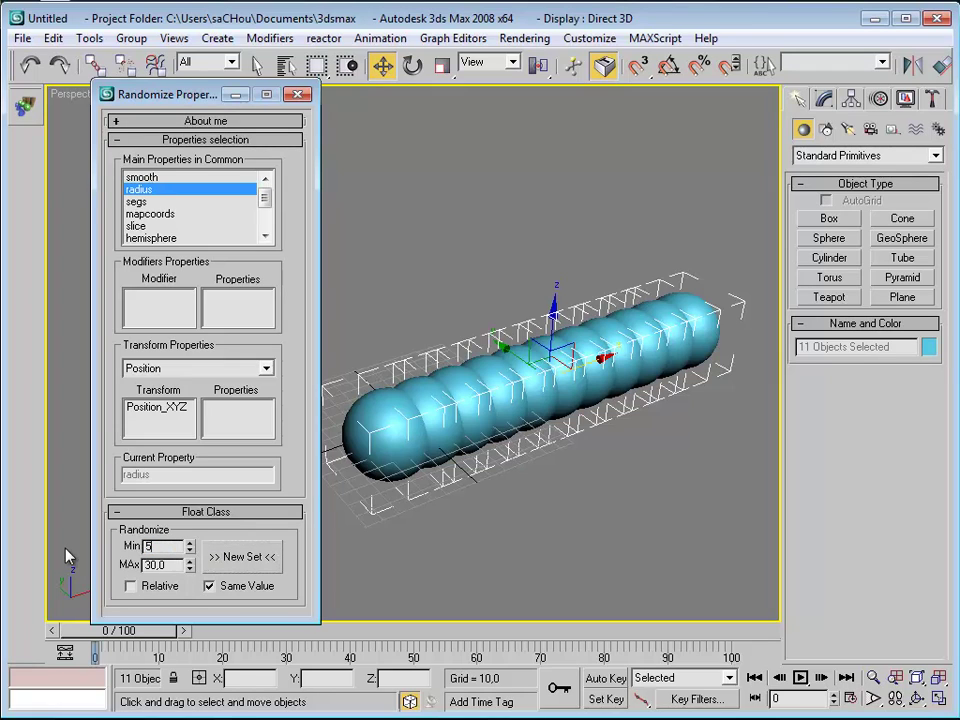
{"action": "key", "text": "Tab"}
{"action": "type", "text": "20"}
{"action": "left_click", "coordinate": [216, 563]}
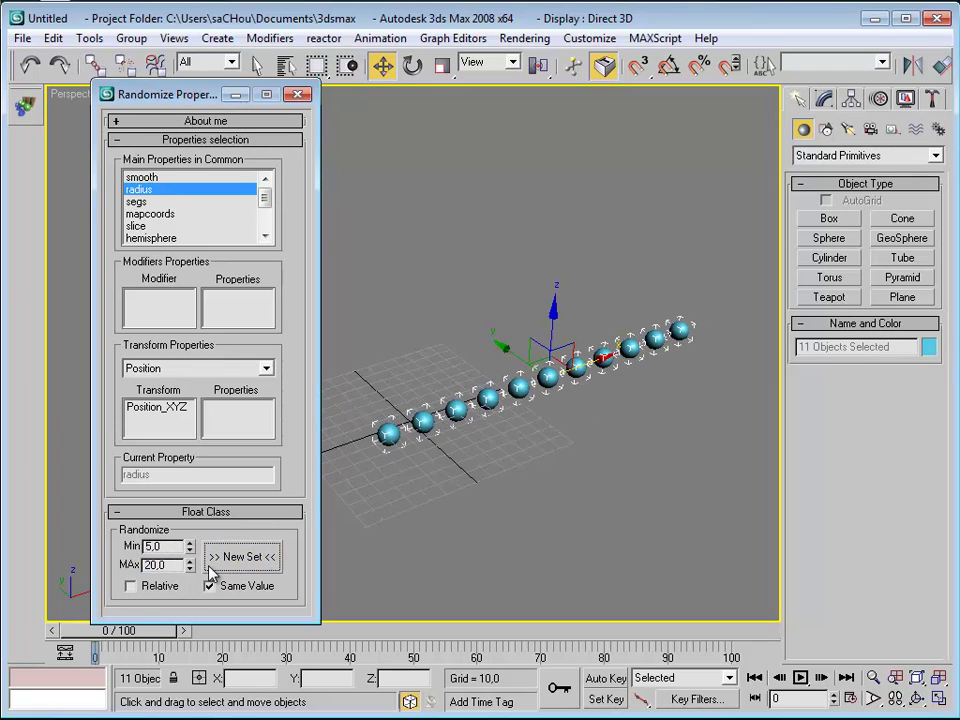
{"action": "left_click", "coordinate": [217, 566]}
{"action": "left_click", "coordinate": [219, 567]}
{"action": "left_click", "coordinate": [221, 568]}
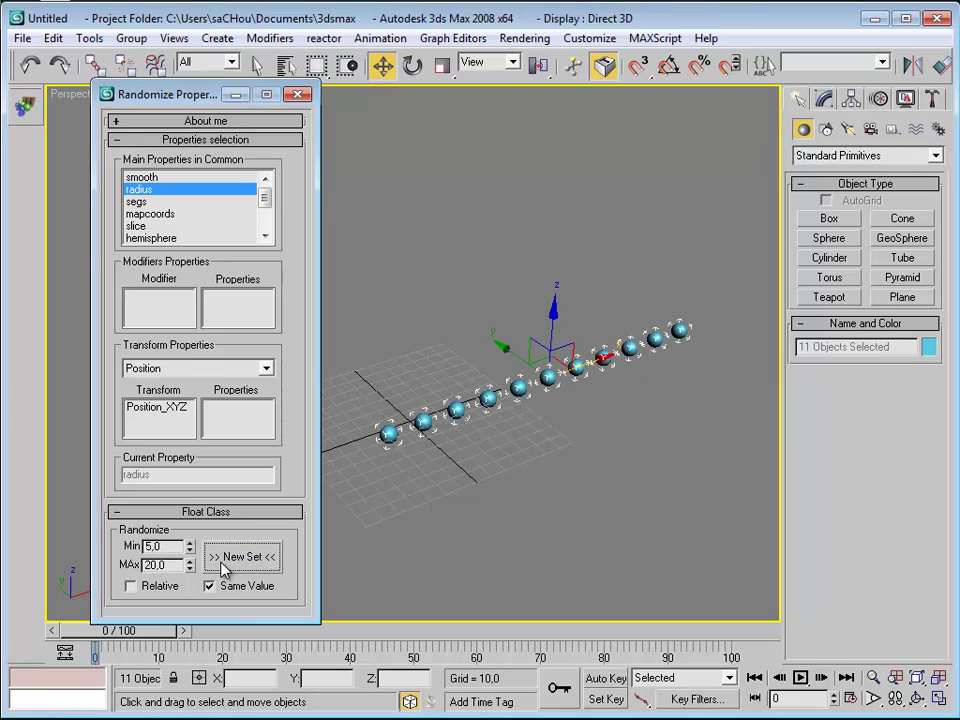
{"action": "left_click", "coordinate": [226, 590]}
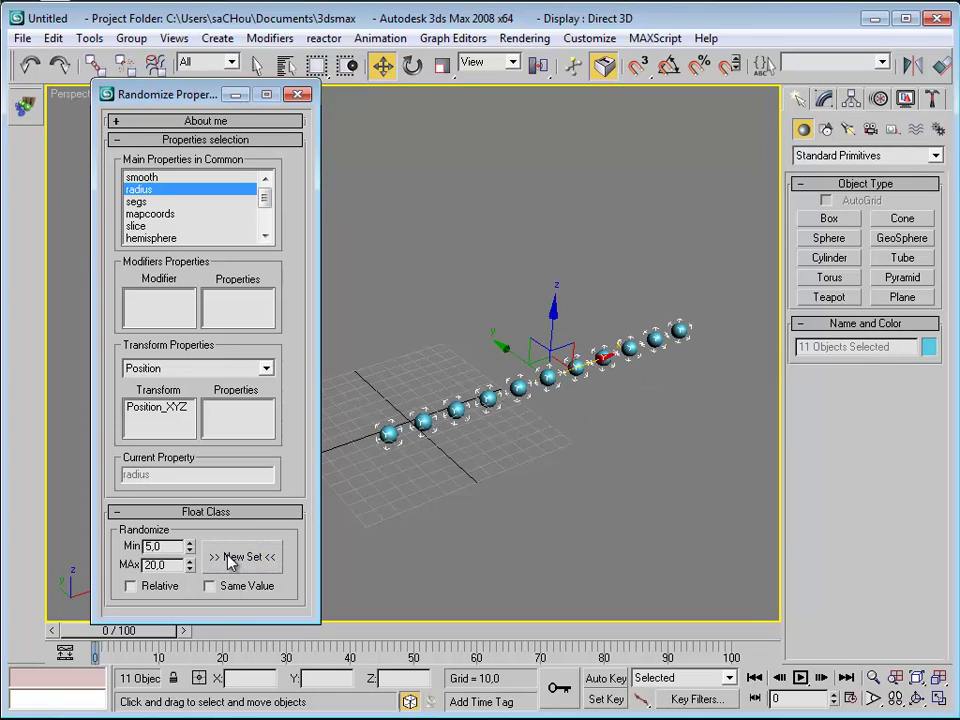
{"action": "left_click", "coordinate": [209, 586]}
{"action": "left_click", "coordinate": [236, 556]}
{"action": "scroll", "coordinate": [547, 508], "scroll_direction": "up", "scroll_amount": 3}
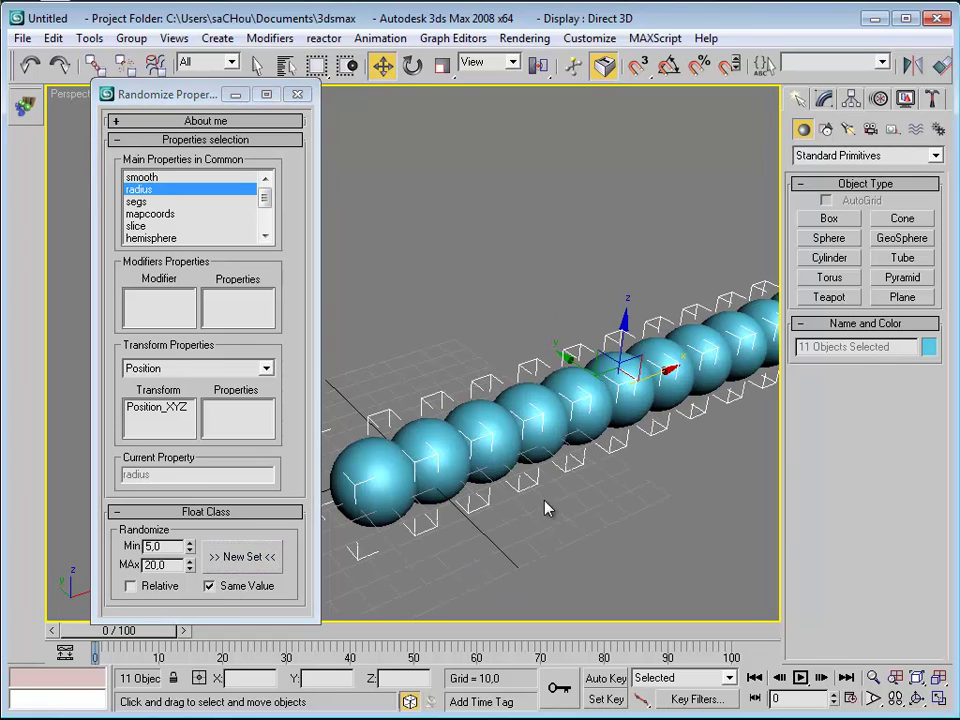
Step: Switch the radius randomization from Same Value to Relative
{"action": "left_click", "coordinate": [209, 586]}
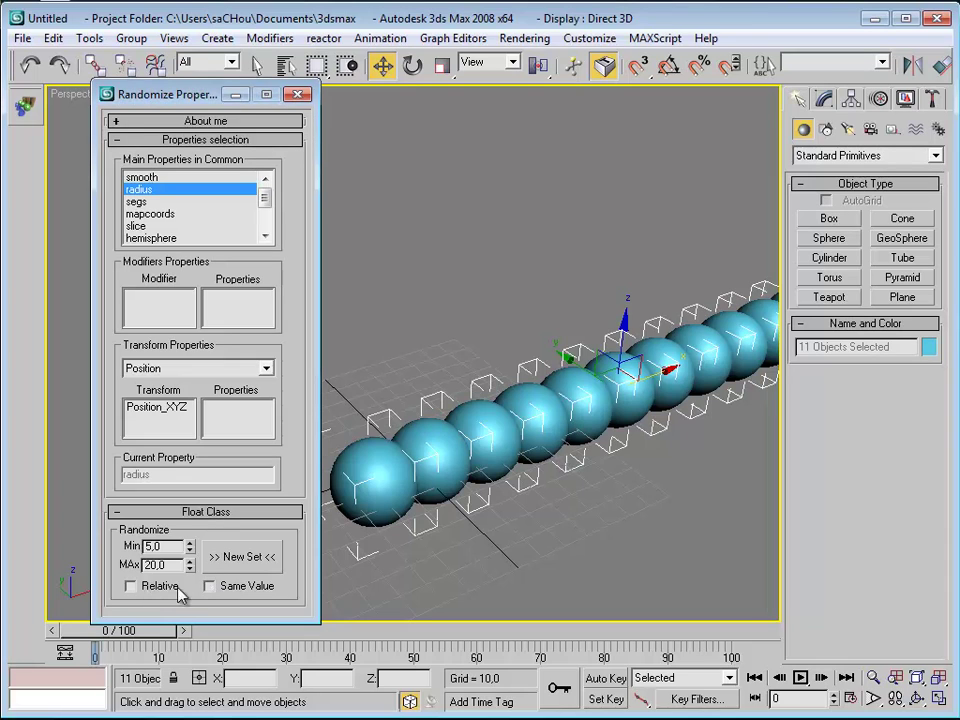
{"action": "scroll", "coordinate": [547, 535], "scroll_direction": "down", "scroll_amount": 4}
{"action": "left_click", "coordinate": [145, 590]}
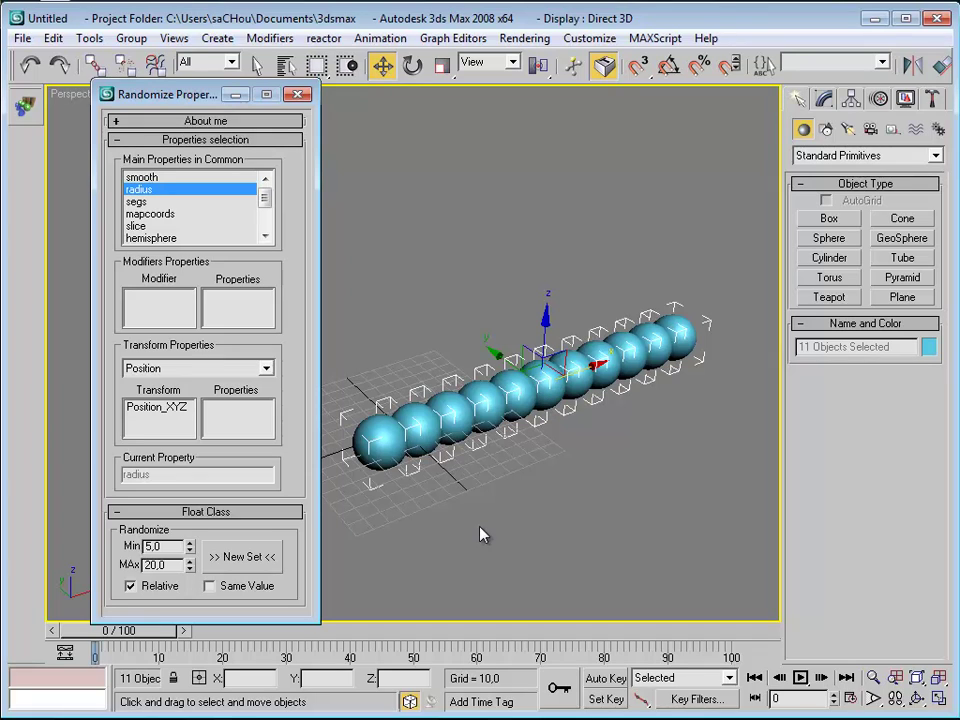
Step: Set the relative radius range to a minimum of 2 and maximum of 7, and apply it to the spheres repeatedly
{"action": "double_click", "coordinate": [167, 547]}
{"action": "type", "text": "5"}
{"action": "key", "text": "BackSpace"}
{"action": "type", "text": "2"}
{"action": "left_click_drag", "start_coordinate": [171, 564], "coordinate": [89, 567]}
{"action": "type", "text": "7"}
{"action": "key", "text": "Return"}
{"action": "left_click", "coordinate": [243, 561]}
{"action": "left_click", "coordinate": [243, 562]}
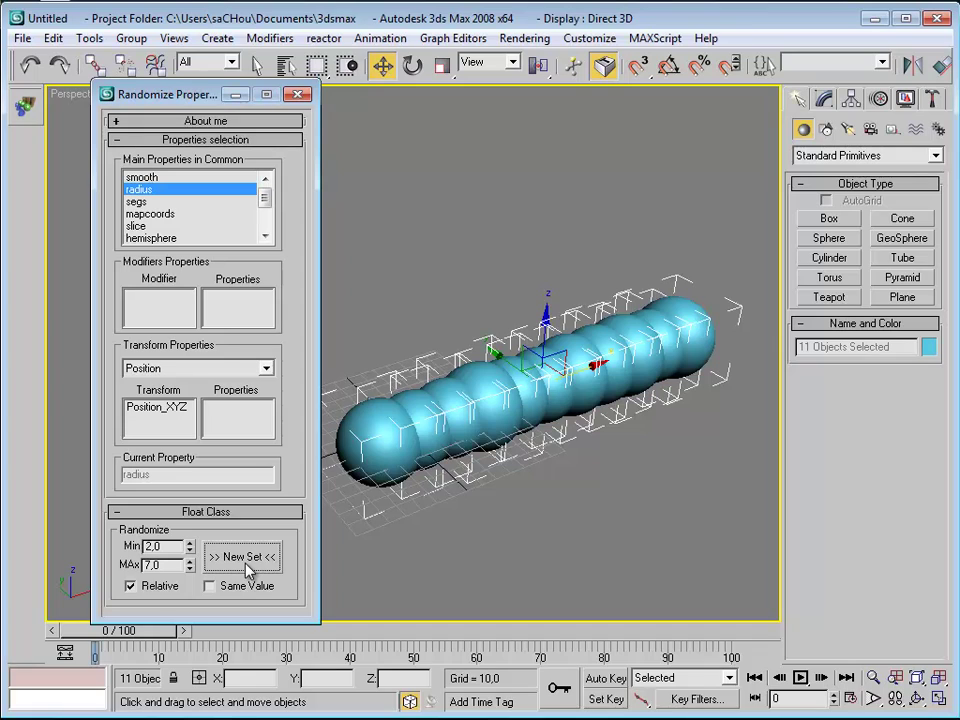
Step: Reduce the relative radius range to 1–2 and apply several random increments to the spheres' radii
{"action": "left_click_drag", "start_coordinate": [164, 547], "coordinate": [52, 560]}
{"action": "type", "text": "1"}
{"action": "key", "text": "Return"}
{"action": "type", "text": "2"}
{"action": "key", "text": "Return"}
{"action": "left_click", "coordinate": [223, 561]}
{"action": "left_click", "coordinate": [222, 563]}
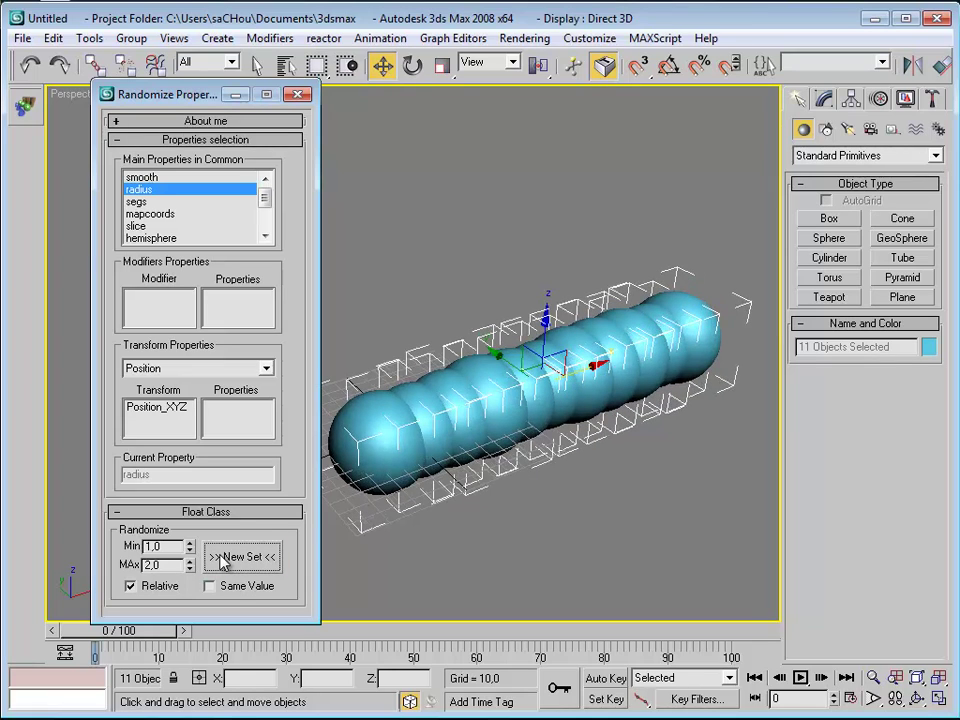
{"action": "left_click", "coordinate": [223, 561]}
{"action": "left_click", "coordinate": [223, 561]}
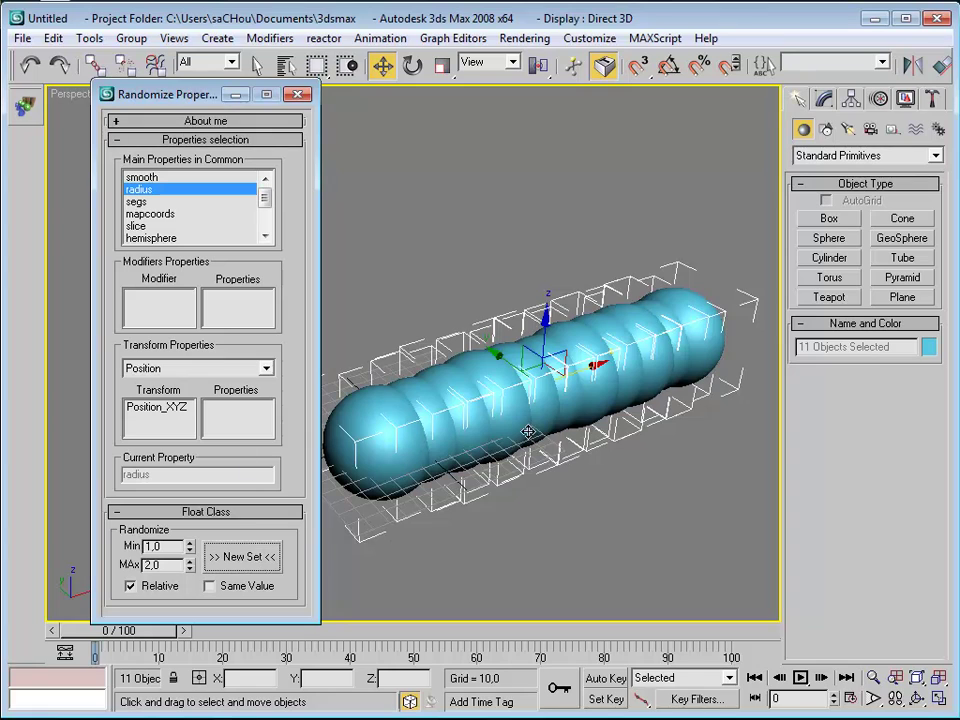
Step: Clear the row of spheres by deleting all of them except the first one
{"action": "middle_click_drag", "start_coordinate": [528, 431], "coordinate": [535, 471]}
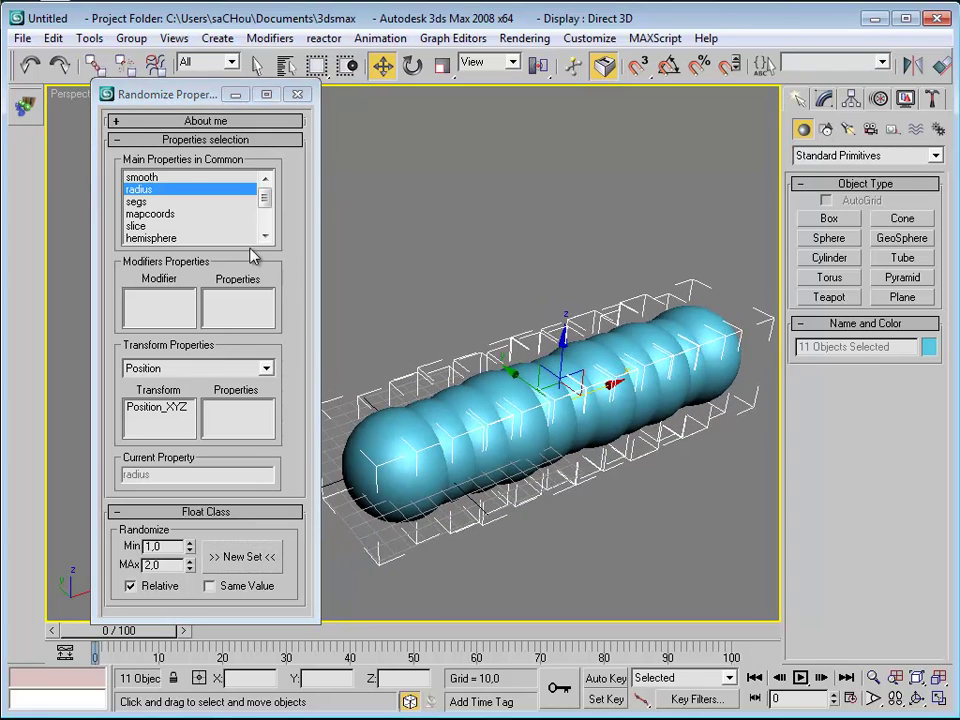
{"action": "left_click_drag", "start_coordinate": [140, 92], "coordinate": [109, 85]}
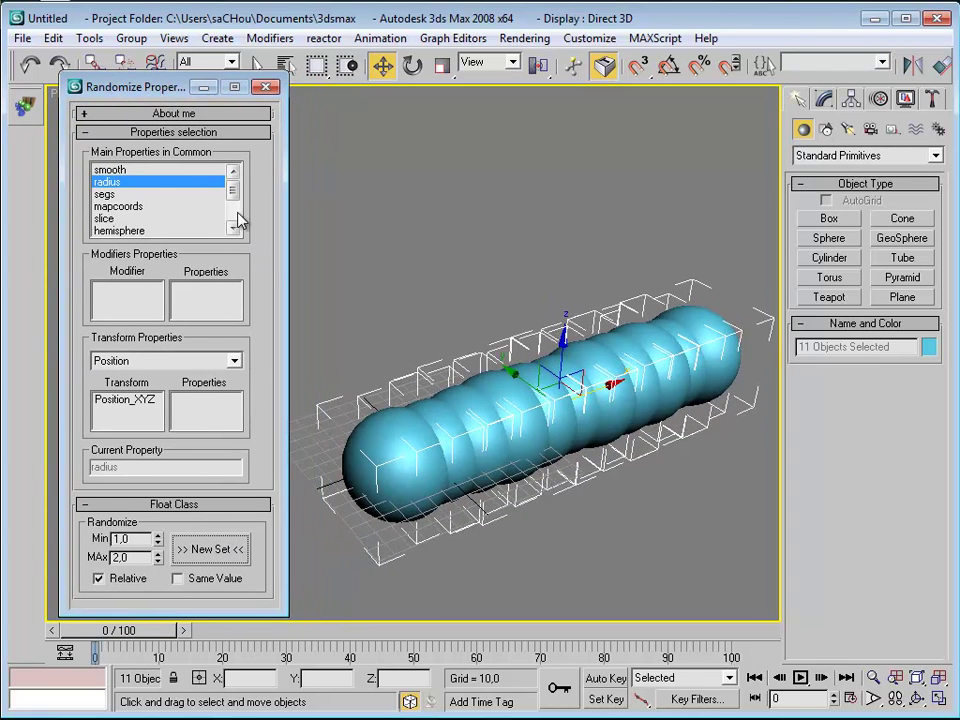
{"action": "middle_click_drag", "start_coordinate": [374, 305], "coordinate": [362, 280]}
{"action": "right_click", "coordinate": [516, 300]}
{"action": "left_click", "coordinate": [542, 323]}
{"action": "left_click", "coordinate": [419, 310]}
{"action": "scroll", "coordinate": [415, 309], "scroll_direction": "down", "scroll_amount": 2}
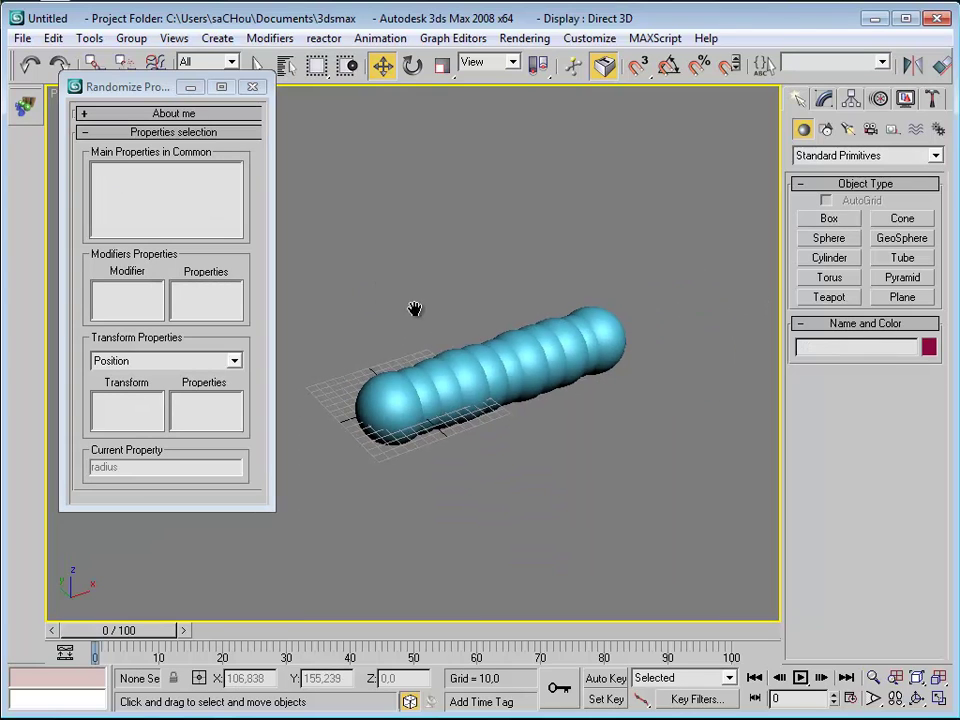
{"action": "left_click_drag", "start_coordinate": [521, 314], "coordinate": [638, 430]}
{"action": "key", "text": "Delete"}
{"action": "left_click", "coordinate": [433, 408]}
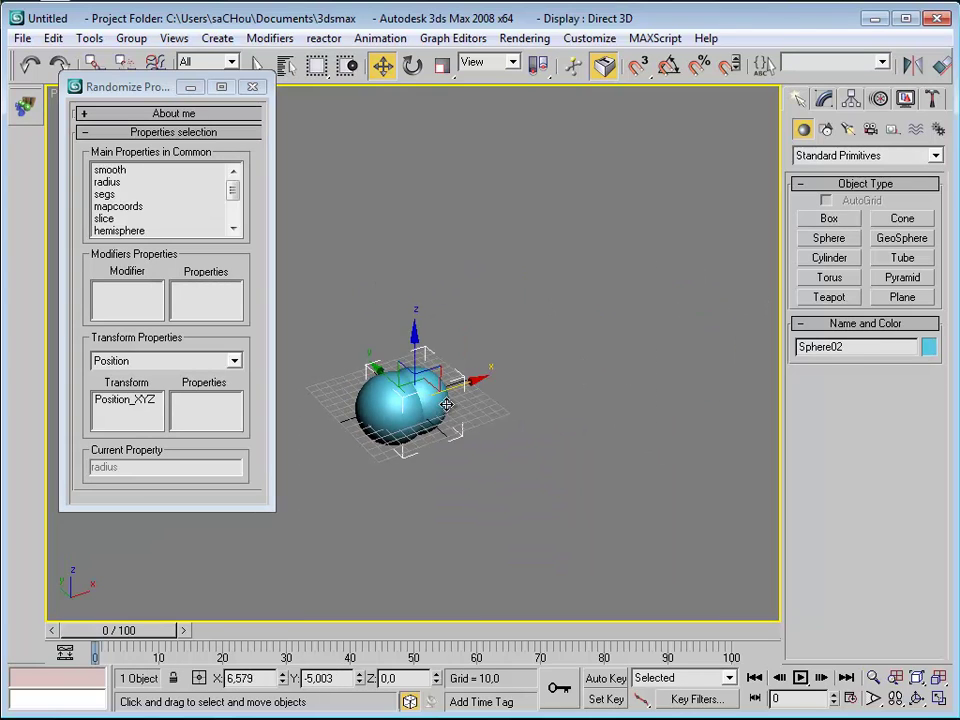
{"action": "key", "text": "Delete"}
{"action": "left_click", "coordinate": [413, 406]}
{"action": "scroll", "coordinate": [478, 416], "scroll_direction": "up", "scroll_amount": 3}
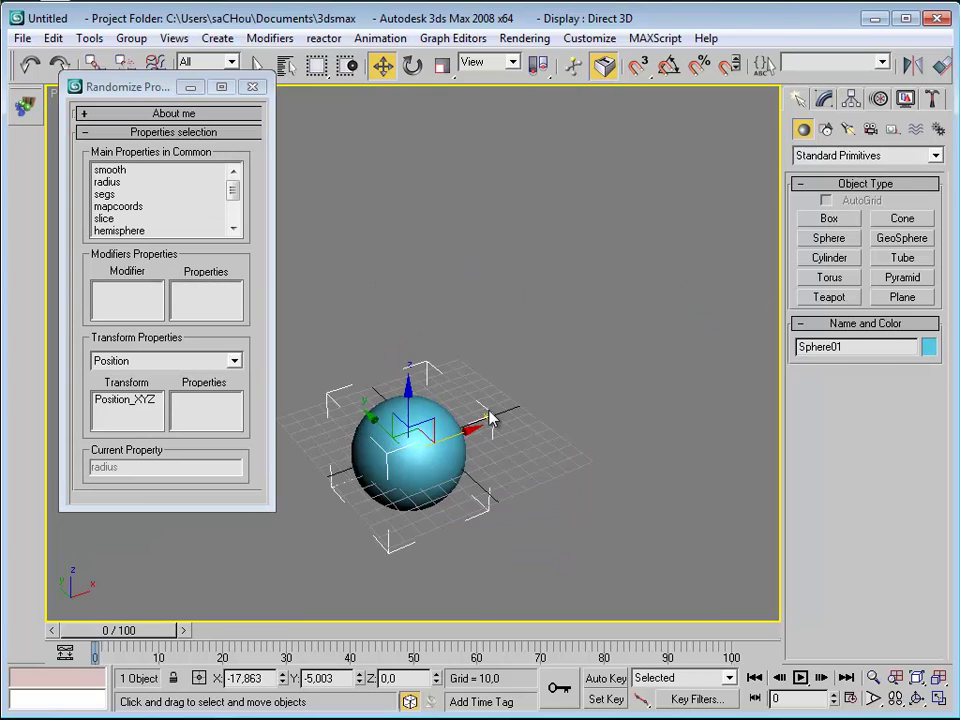
Step: Create a cylinder behind the sphere, about 26 in radius and 74 high
{"action": "left_click", "coordinate": [829, 257]}
{"action": "left_click_drag", "start_coordinate": [527, 375], "coordinate": [558, 386]}
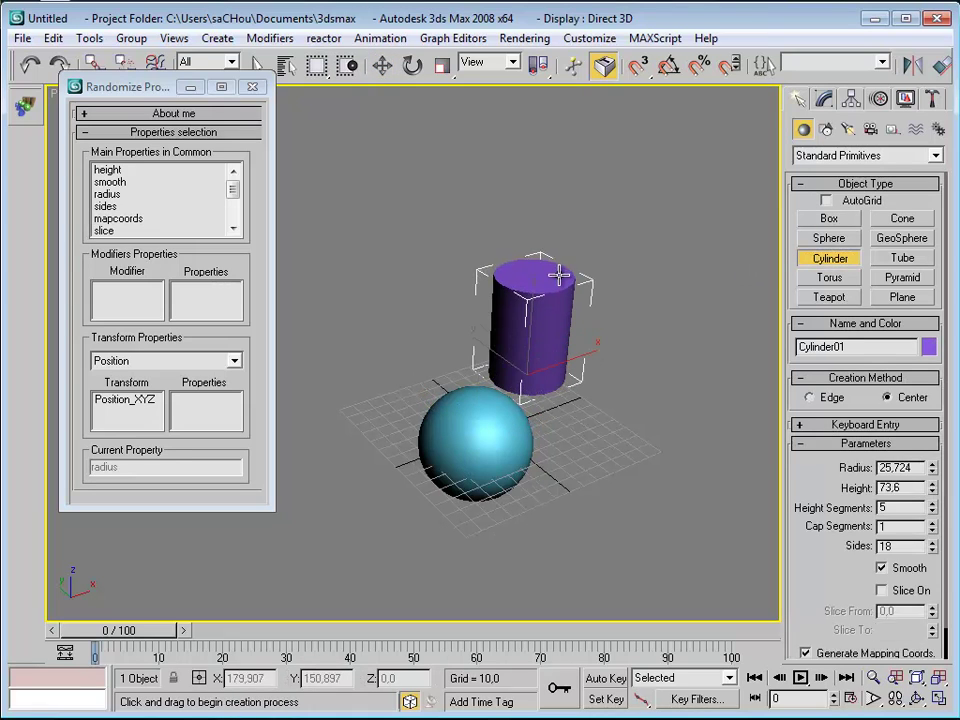
{"action": "left_click", "coordinate": [560, 273]}
Step: Create a box beside the cylinder with a base about 45 long and 60 wide, and finish box creation
{"action": "left_click", "coordinate": [829, 218]}
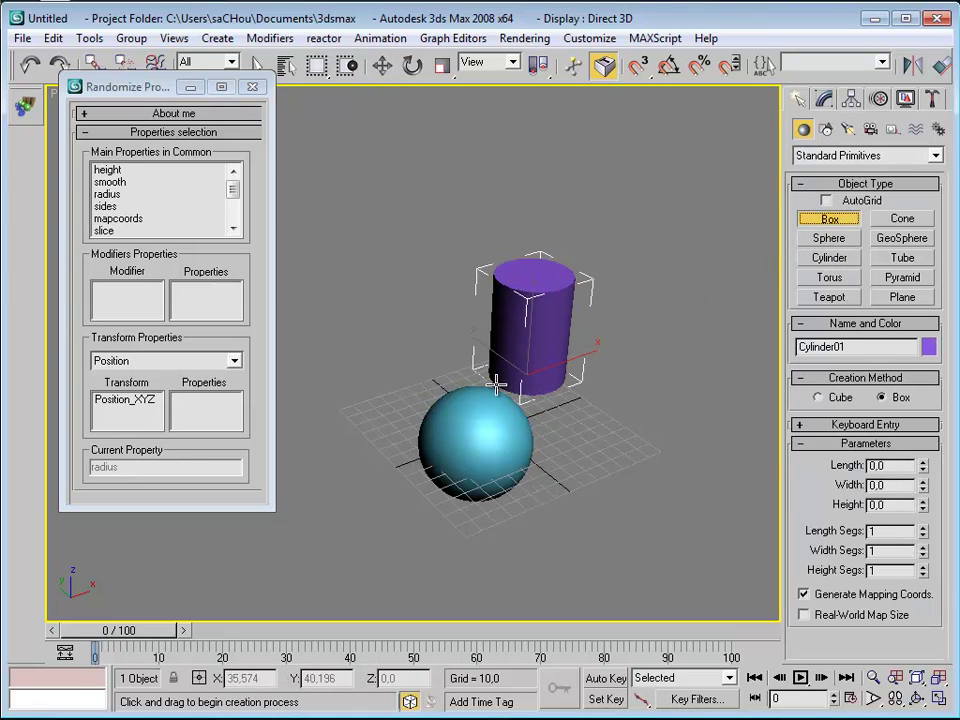
{"action": "left_click_drag", "start_coordinate": [423, 375], "coordinate": [317, 364]}
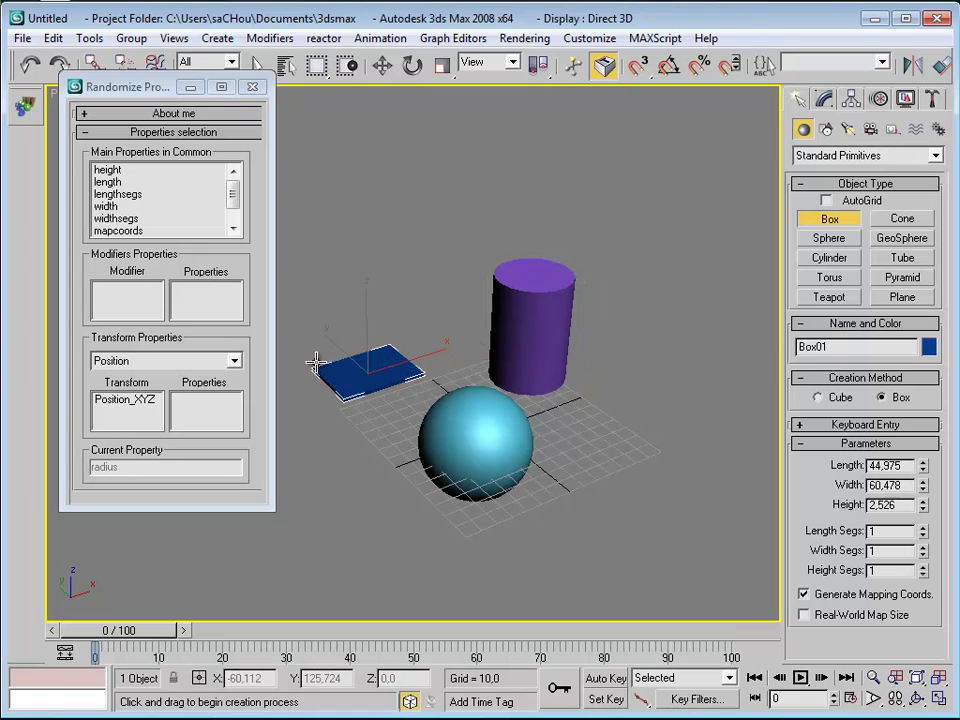
{"action": "right_click", "coordinate": [450, 318]}
{"action": "left_click", "coordinate": [482, 332]}
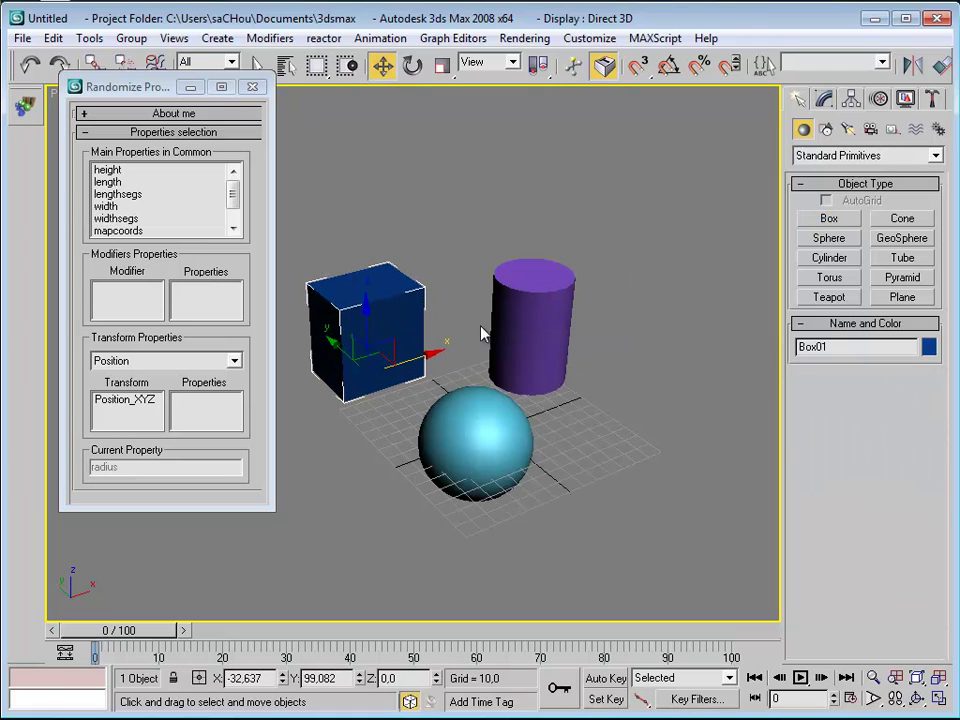
Step: Select the sphere and cylinder together and review the main properties they have in common
{"action": "left_click", "coordinate": [481, 432]}
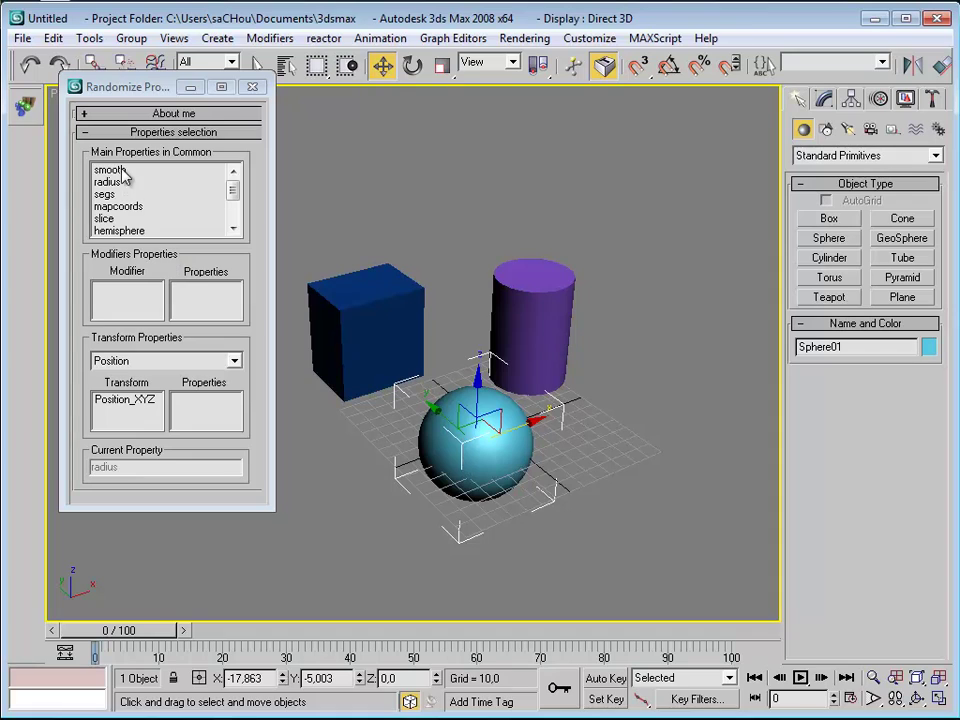
{"action": "left_click", "coordinate": [518, 327], "text": "ctrl"}
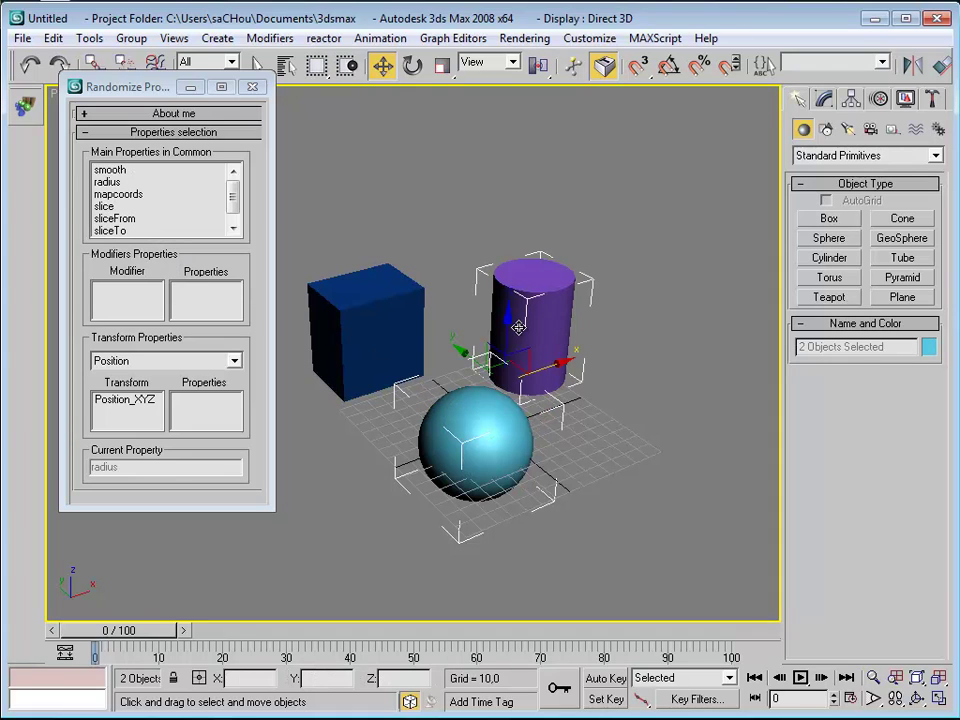
{"action": "middle_click_drag", "start_coordinate": [518, 327], "coordinate": [517, 368]}
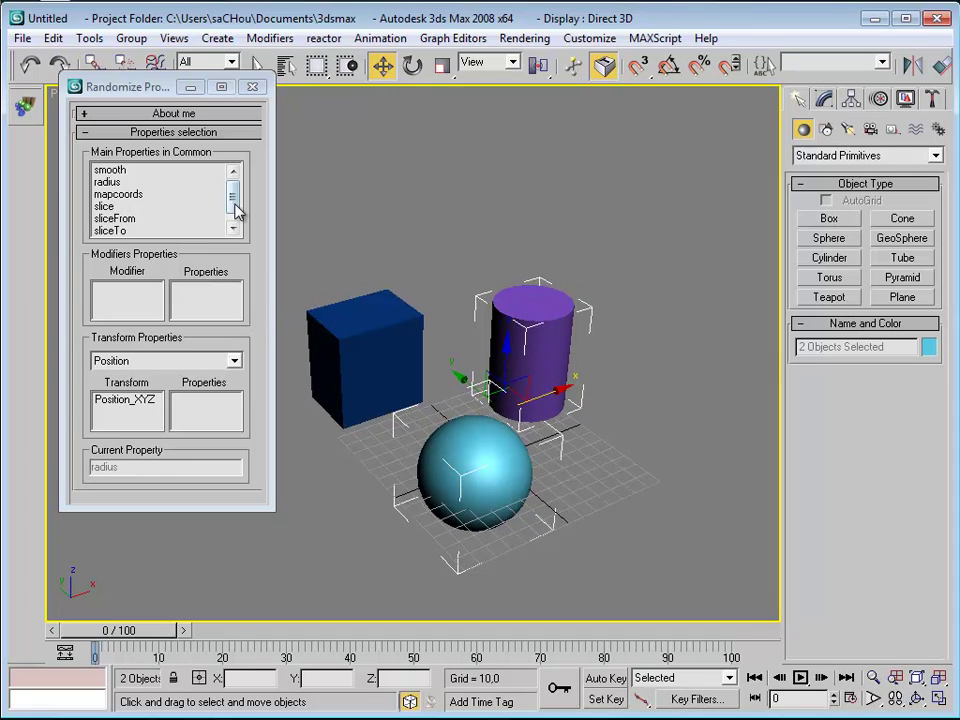
{"action": "left_click_drag", "start_coordinate": [235, 205], "coordinate": [232, 221]}
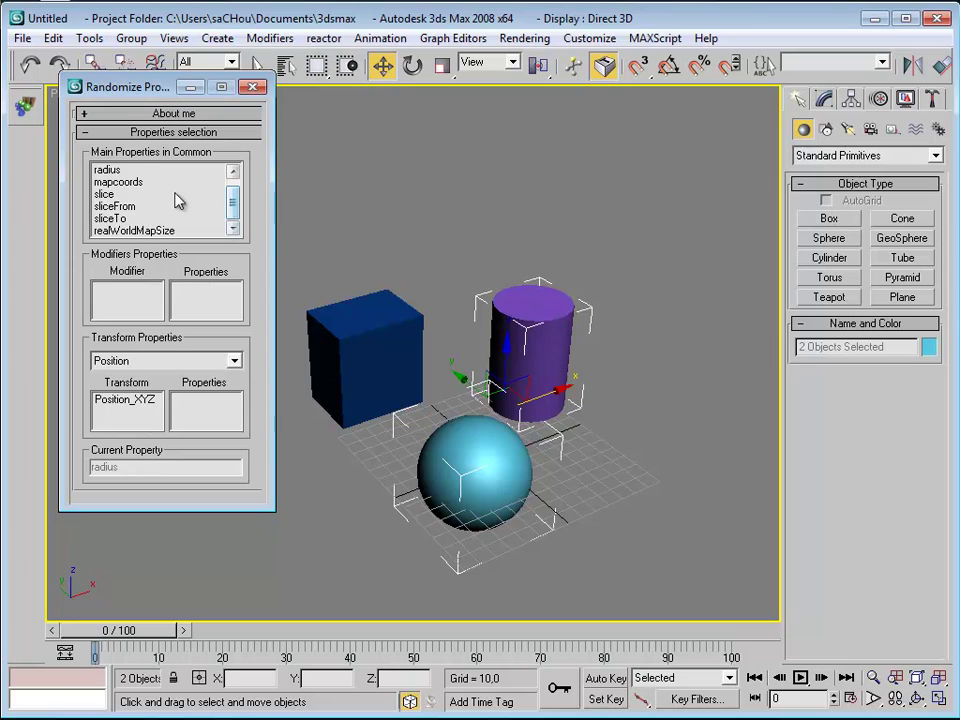
{"action": "left_click_drag", "start_coordinate": [150, 93], "coordinate": [150, 122]}
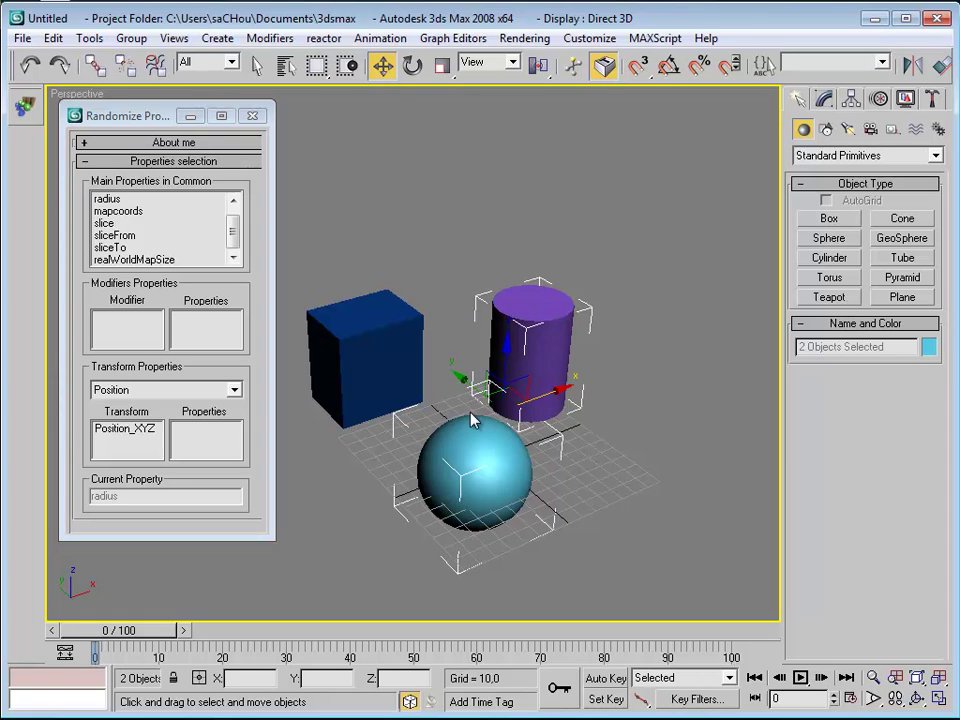
{"action": "middle_click_drag", "start_coordinate": [473, 420], "coordinate": [485, 437]}
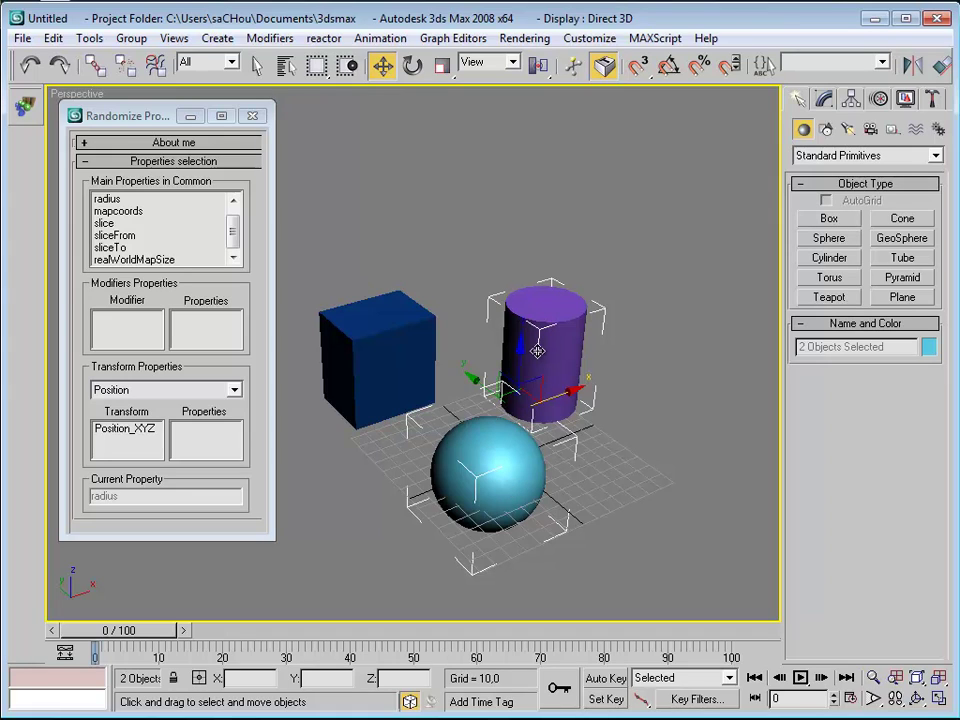
Step: Randomize the radius of the sphere and cylinder between 10 and 50, generating several new sets
{"action": "left_click", "coordinate": [108, 201]}
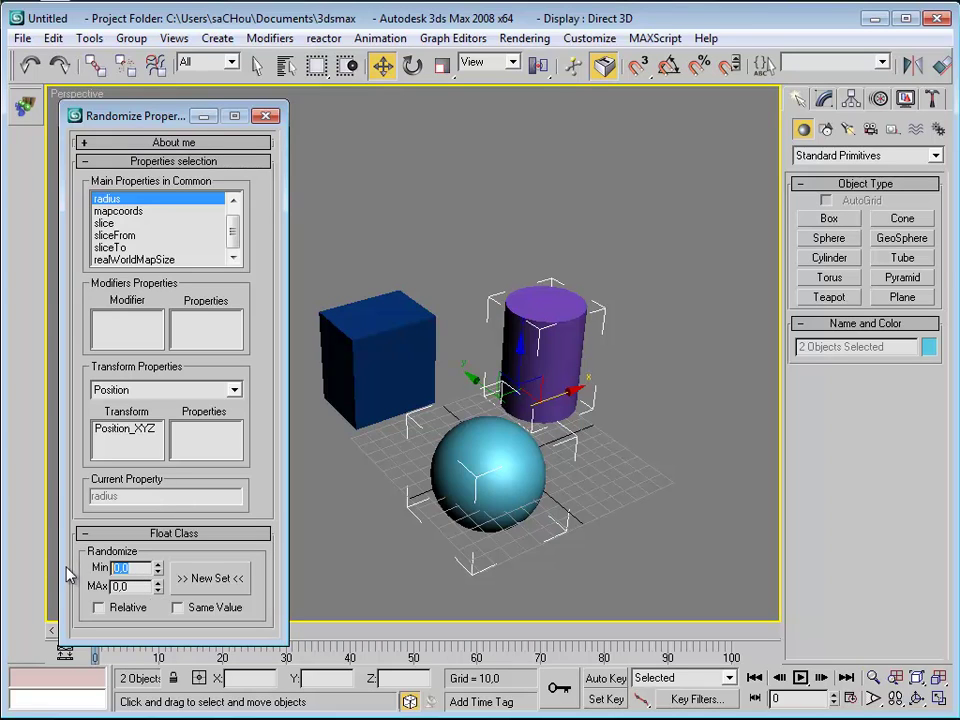
{"action": "type", "text": "10"}
{"action": "key", "text": "Tab"}
{"action": "type", "text": "50"}
{"action": "left_click", "coordinate": [205, 579]}
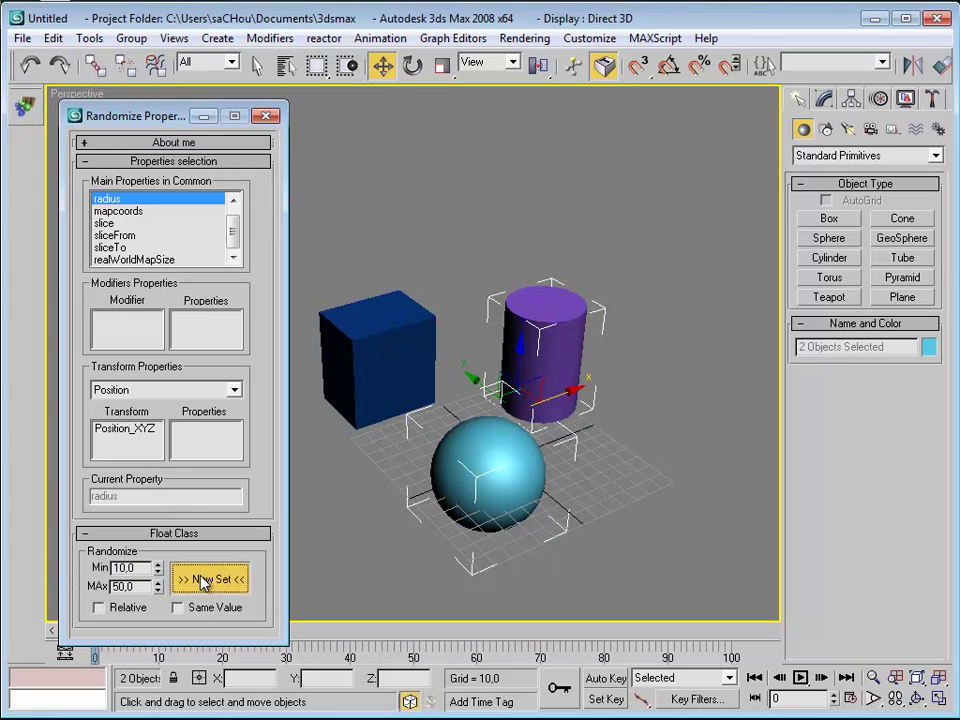
{"action": "left_click", "coordinate": [205, 579]}
{"action": "left_click", "coordinate": [205, 579]}
{"action": "left_click", "coordinate": [205, 579]}
{"action": "left_click", "coordinate": [205, 579]}
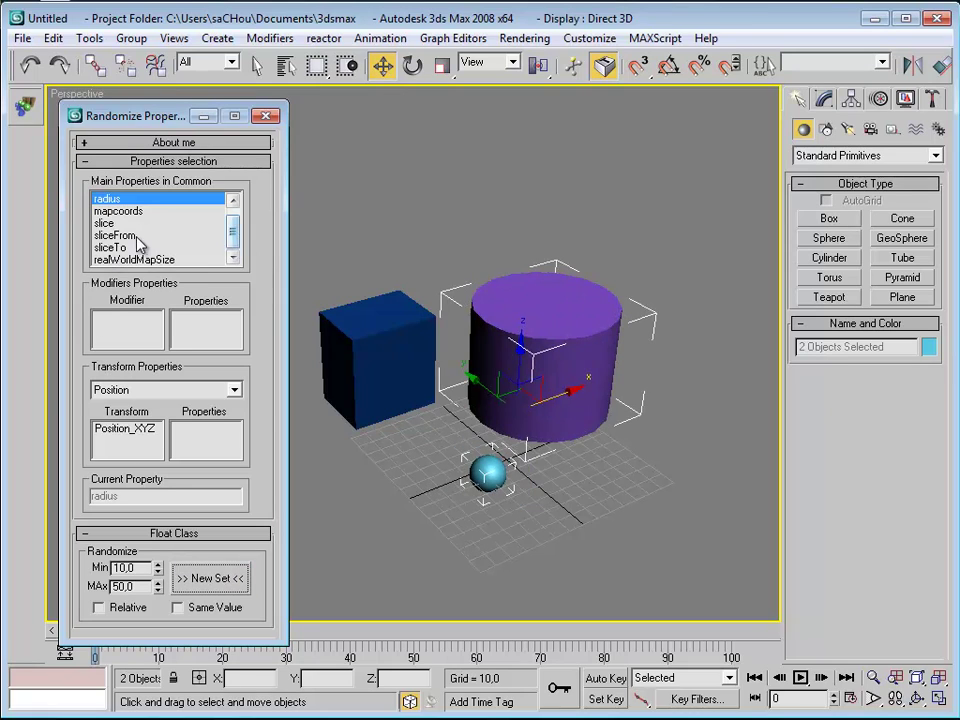
{"action": "left_click_drag", "start_coordinate": [231, 239], "coordinate": [232, 220]}
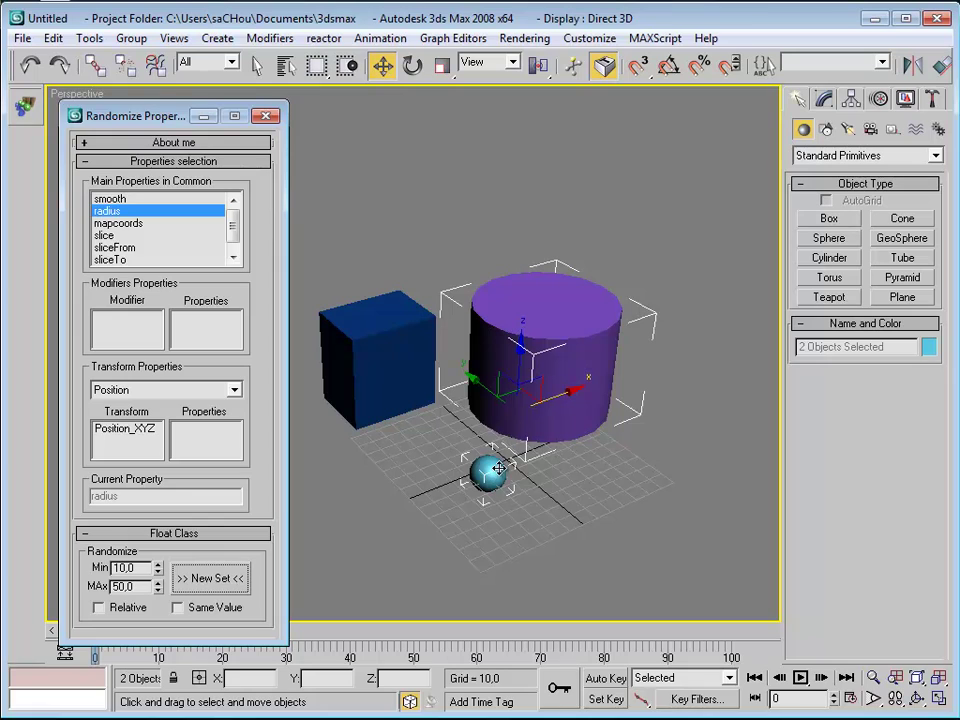
Step: Select the cylinder and box and randomize their common height between 10 and 100, generating several new sets
{"action": "left_click", "coordinate": [522, 391]}
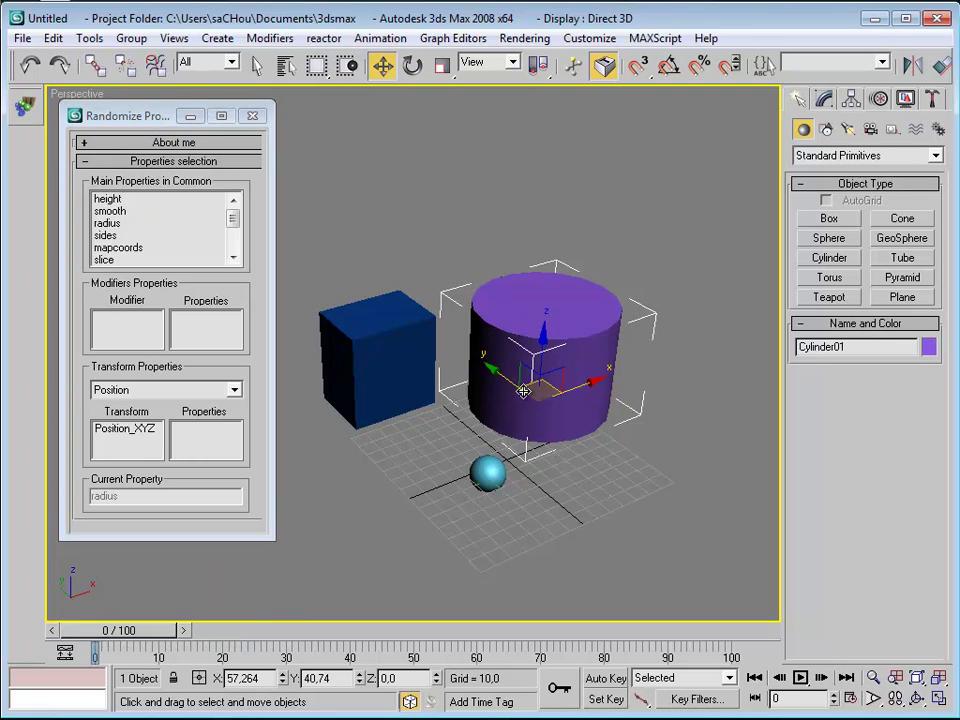
{"action": "left_click", "coordinate": [388, 347], "text": "ctrl"}
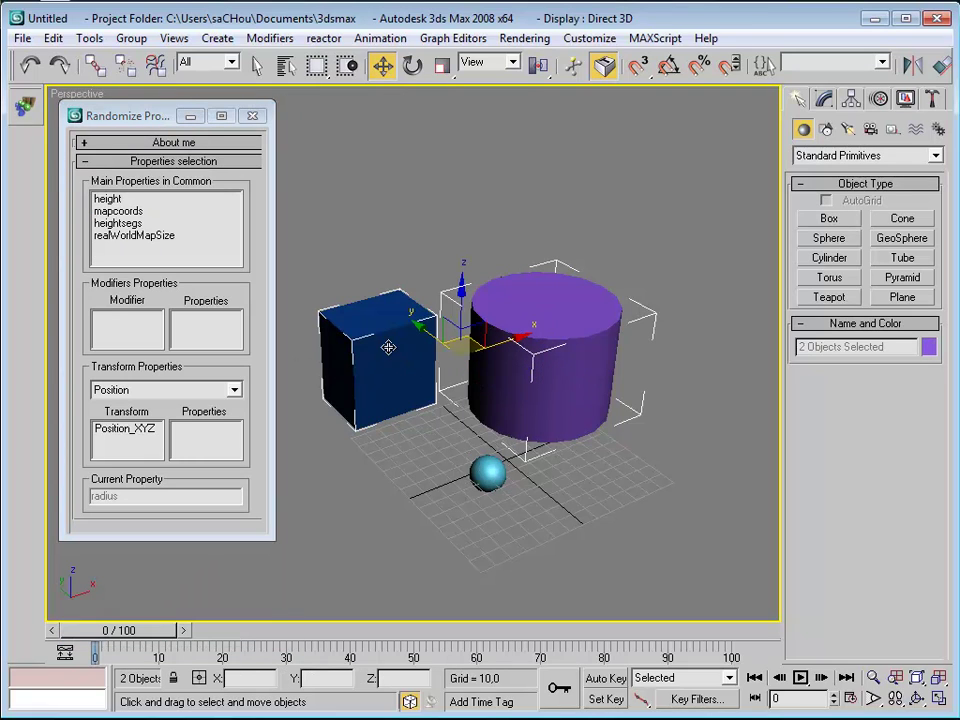
{"action": "left_click", "coordinate": [110, 201]}
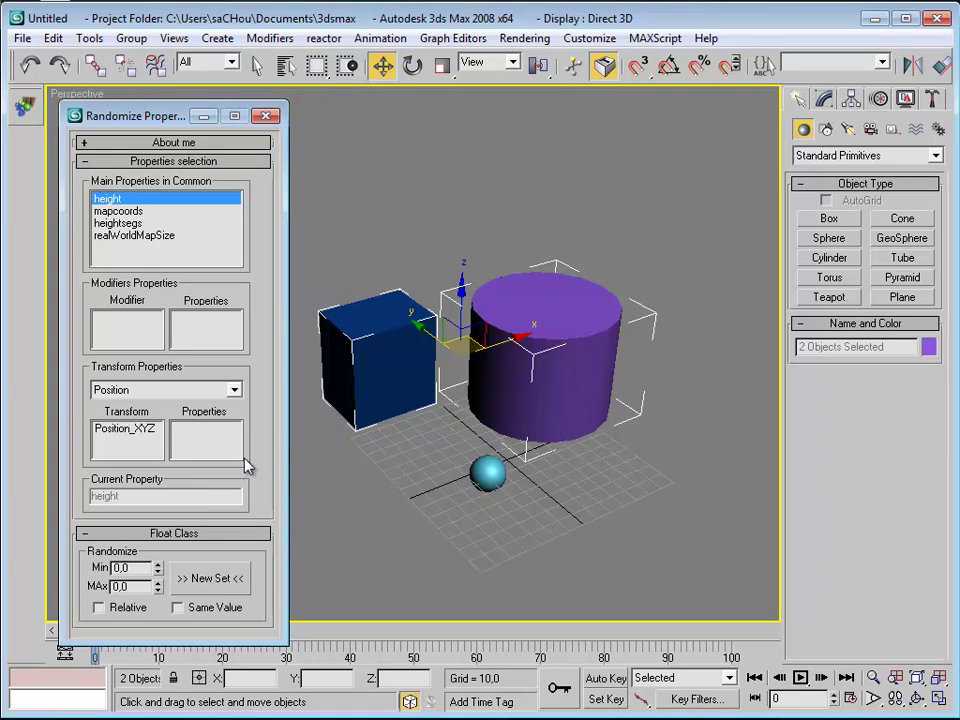
{"action": "type", "text": "10"}
{"action": "key", "text": "Tab"}
{"action": "type", "text": "100"}
{"action": "left_click", "coordinate": [211, 579]}
{"action": "left_click", "coordinate": [211, 579]}
{"action": "left_click", "coordinate": [211, 579]}
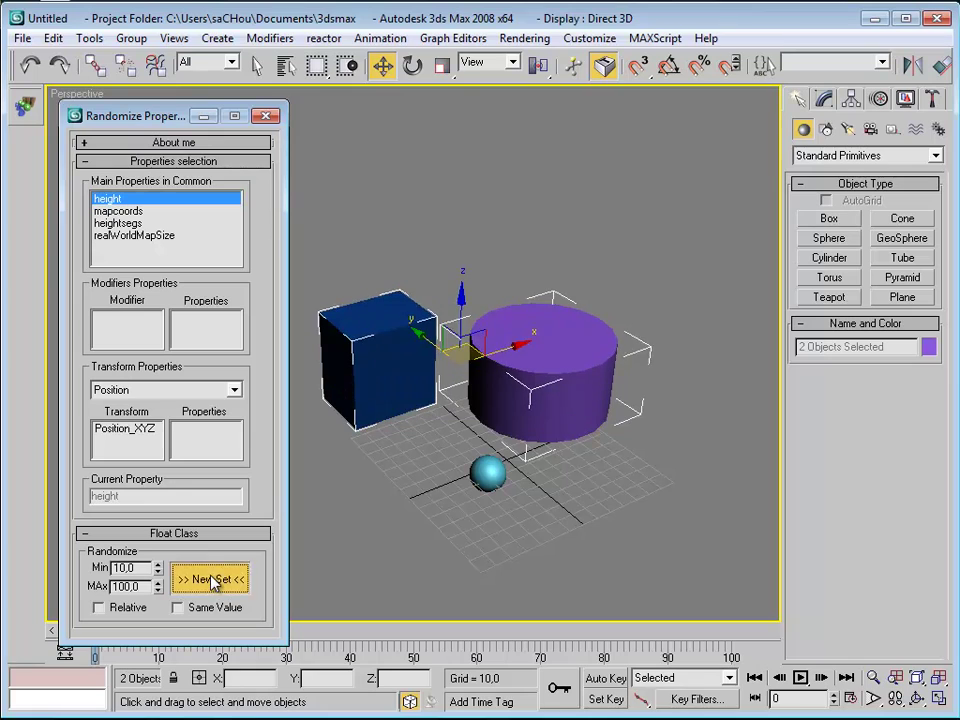
{"action": "left_click", "coordinate": [211, 579]}
Step: Clone the box and cylinder backwards from the grid as 20 copies
{"action": "middle_click_drag", "start_coordinate": [392, 444], "coordinate": [392, 468]}
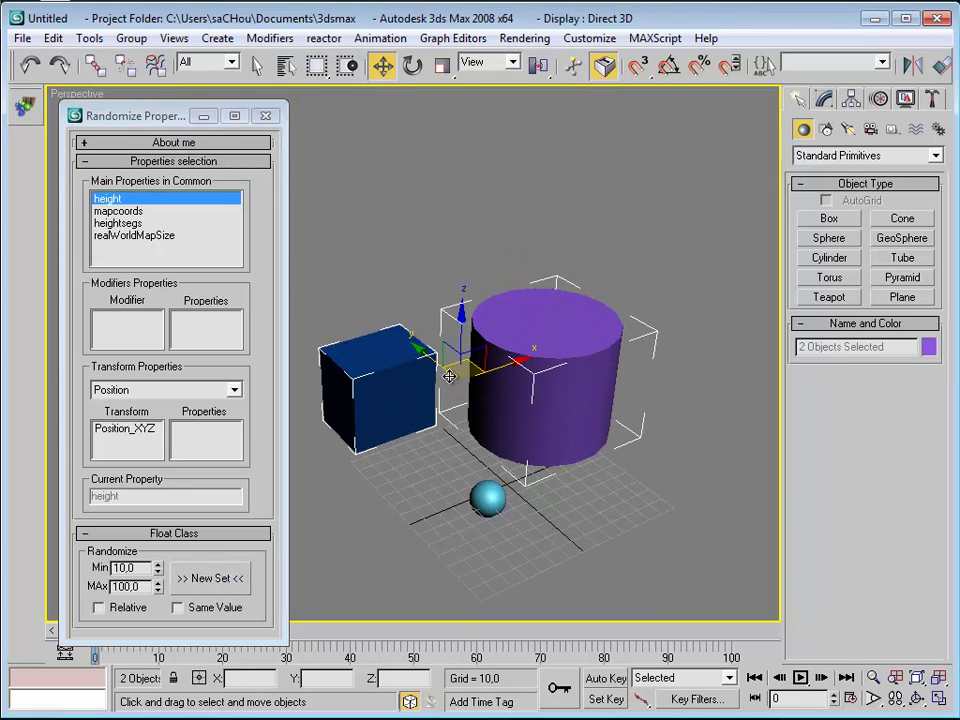
{"action": "mouse_move", "coordinate": [449, 376]}
{"action": "left_mouse_down", "text": "shift"}
{"action": "mouse_move", "coordinate": [438, 350]}
{"action": "mouse_move", "coordinate": [443, 316]}
{"action": "left_mouse_up", "text": "shift"}
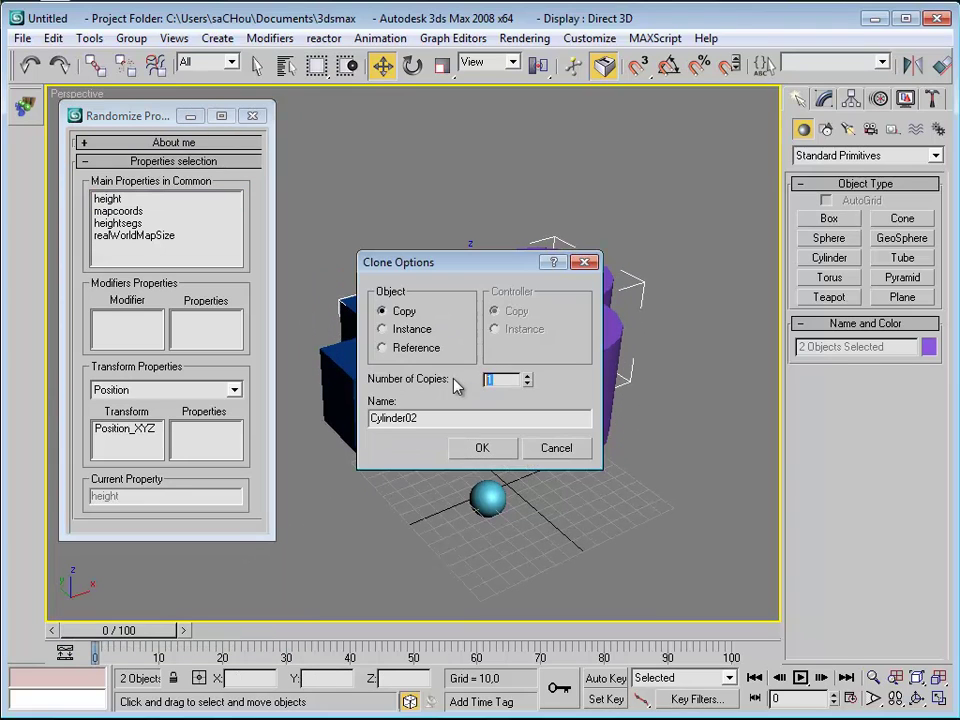
{"action": "type", "text": "20"}
{"action": "left_click", "coordinate": [478, 447]}
{"action": "scroll", "coordinate": [486, 386], "scroll_direction": "down", "scroll_amount": 5}
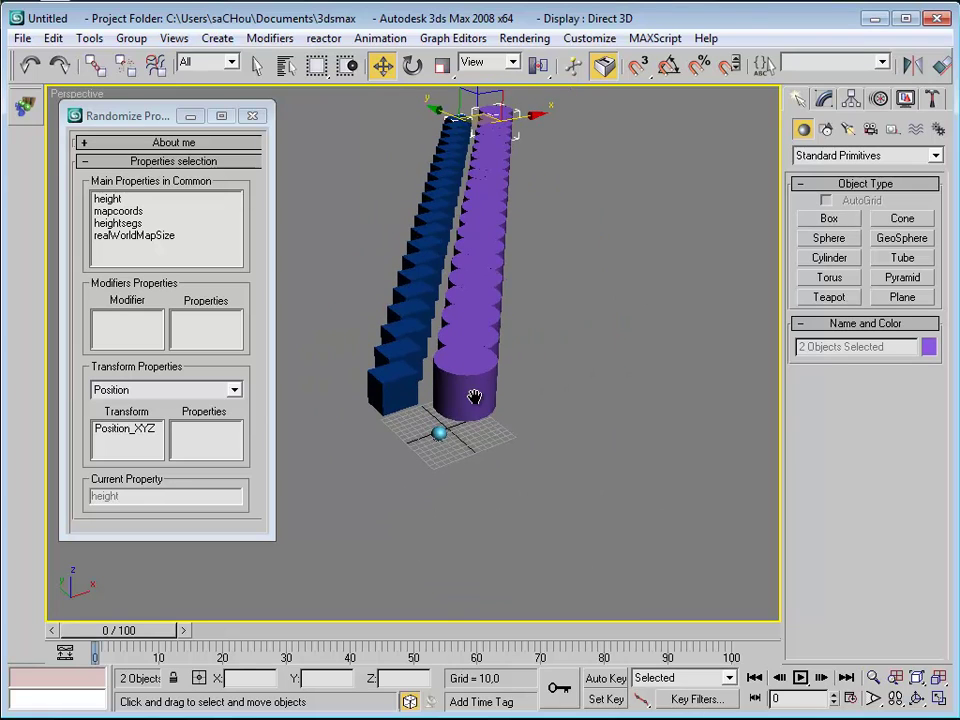
Step: Select all boxes and cylinders and set their height randomization range to a minimum of 10 and maximum of 100
{"action": "left_click_drag", "start_coordinate": [358, 128], "coordinate": [516, 368]}
{"action": "left_click", "coordinate": [108, 199]}
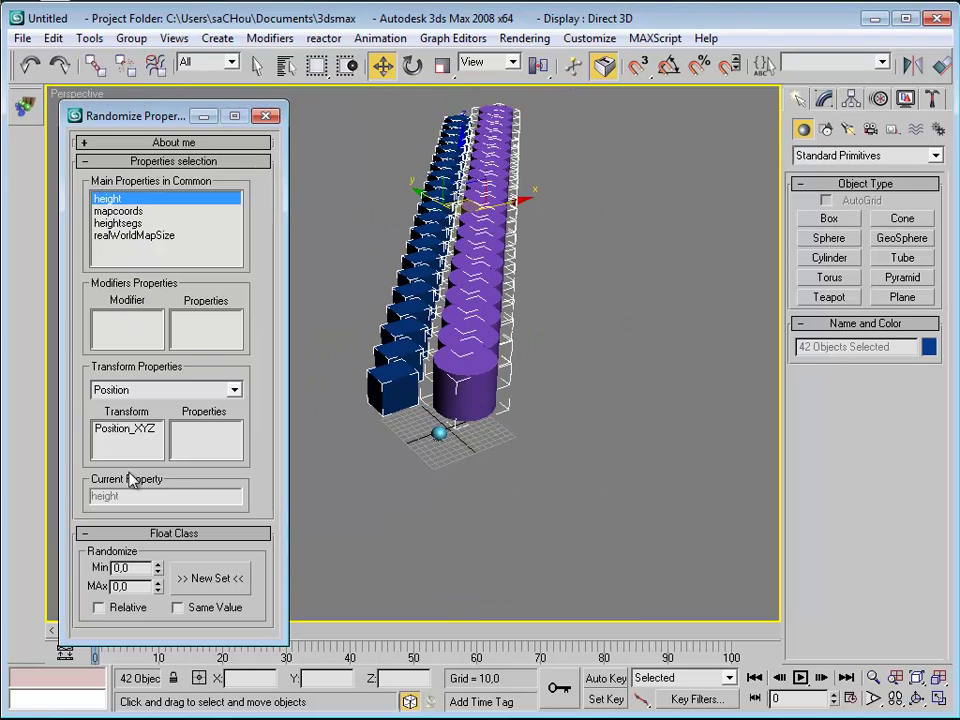
{"action": "left_click_drag", "start_coordinate": [133, 568], "coordinate": [71, 574]}
{"action": "type", "text": "10"}
{"action": "key", "text": "Tab"}
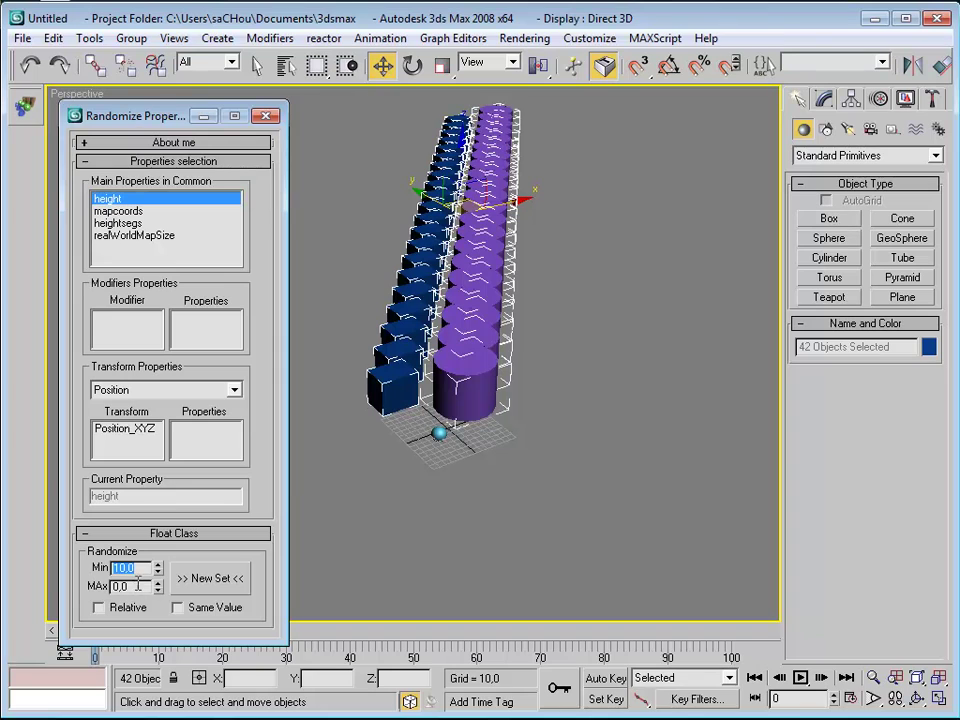
{"action": "type", "text": "100"}
{"action": "key", "text": "Return"}
Step: Generate several new sets of random heights for the rows of boxes and cylinders
{"action": "left_click", "coordinate": [222, 582]}
{"action": "left_click", "coordinate": [222, 582]}
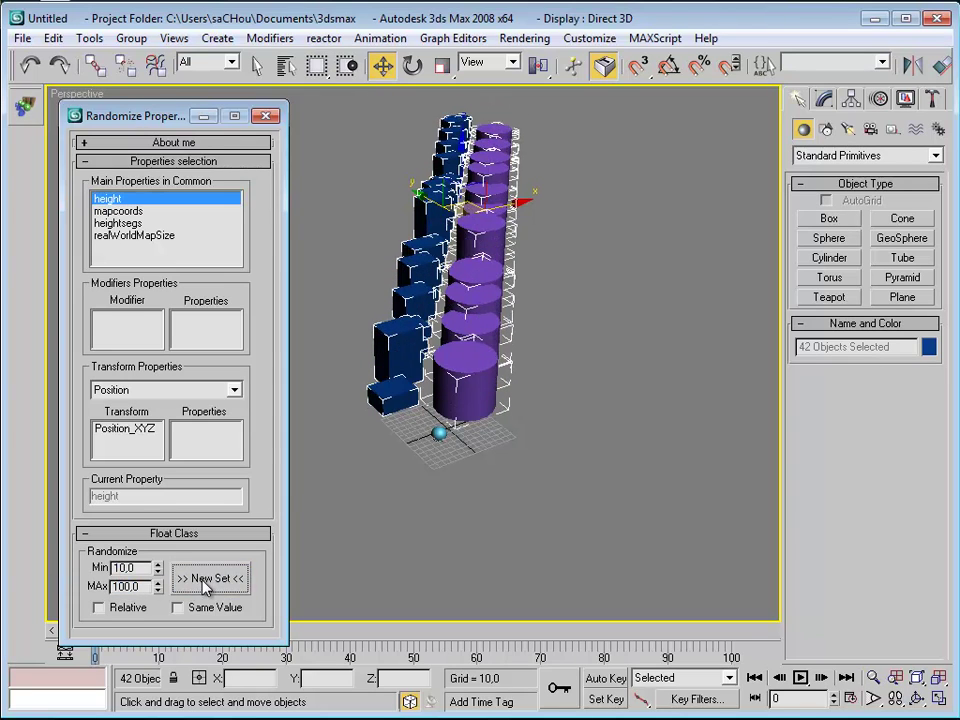
{"action": "left_click", "coordinate": [222, 582]}
{"action": "middle_click_drag", "start_coordinate": [628, 443], "coordinate": [477, 431], "text": "alt"}
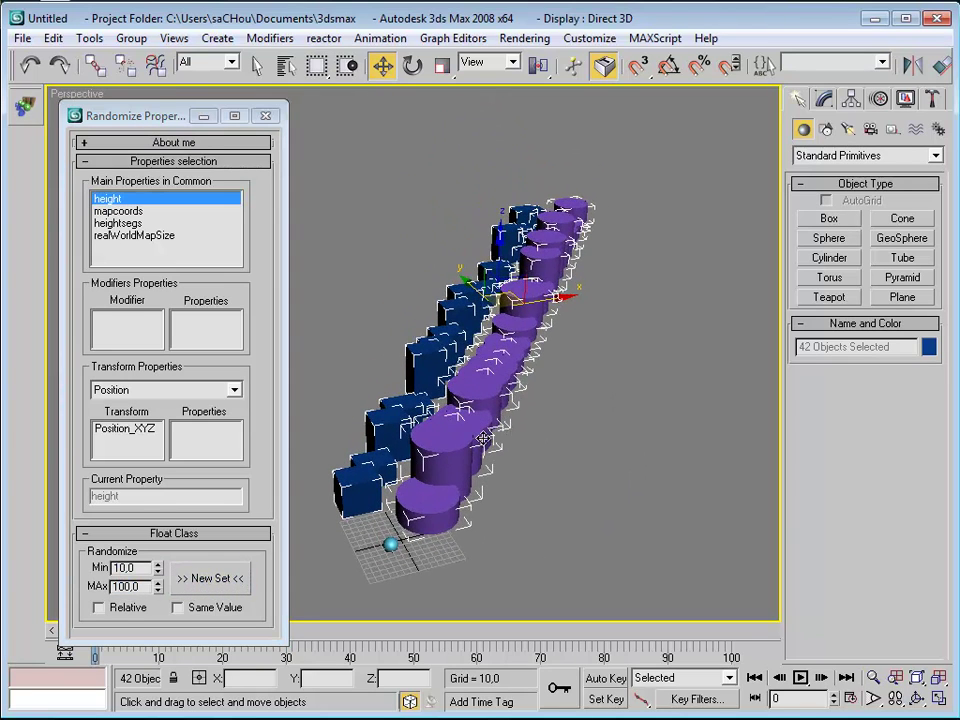
{"action": "left_click", "coordinate": [210, 580]}
{"action": "left_click", "coordinate": [212, 580]}
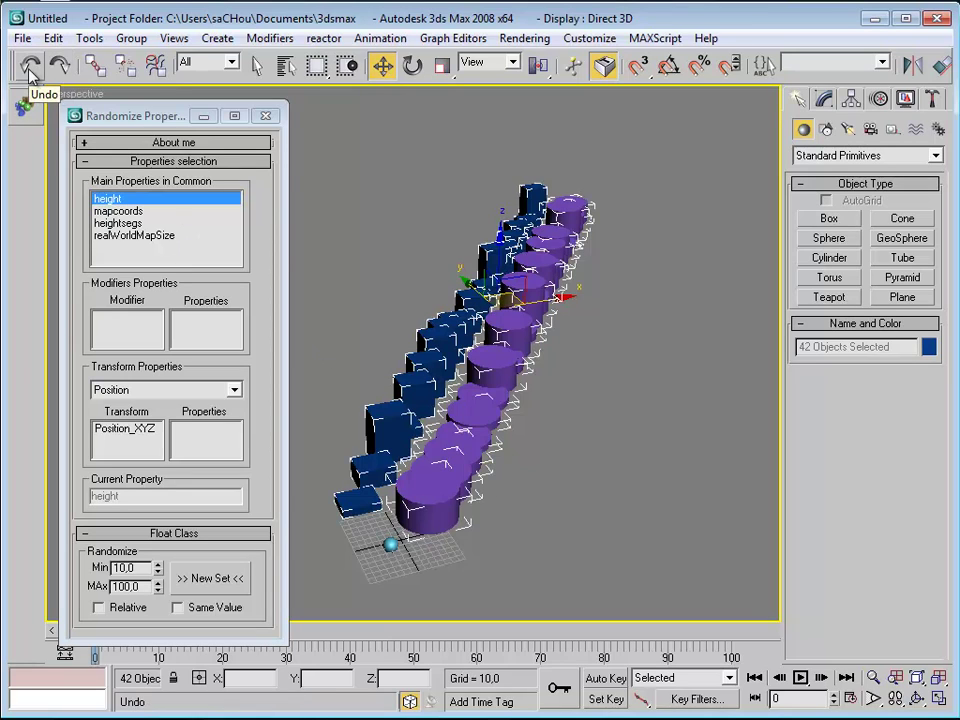
{"action": "middle_click_drag", "start_coordinate": [403, 338], "coordinate": [431, 334]}
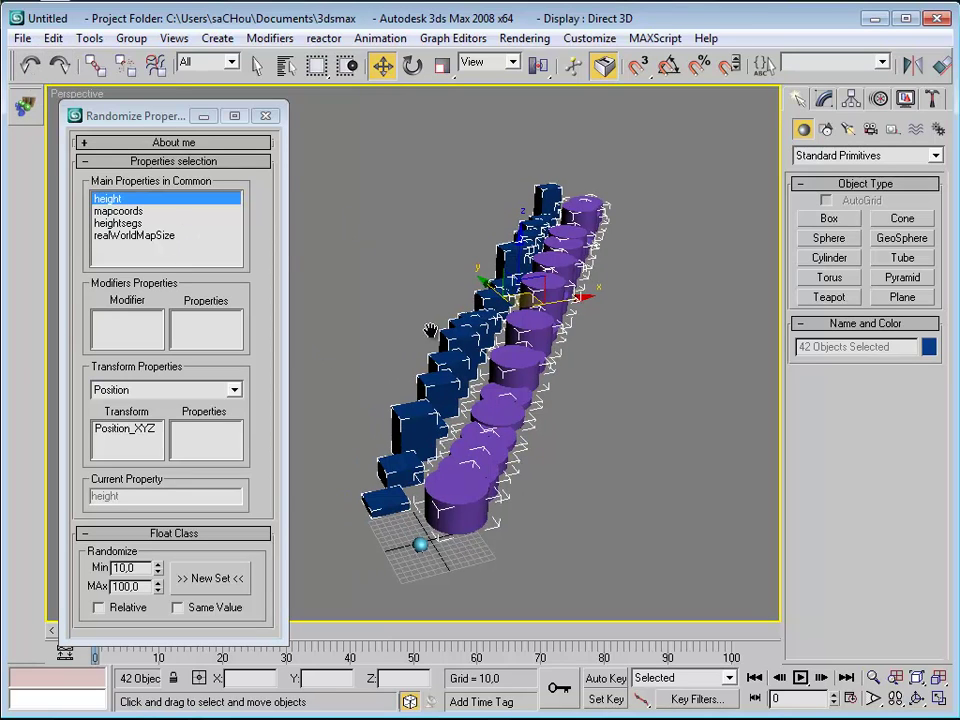
{"action": "left_click", "coordinate": [50, 40]}
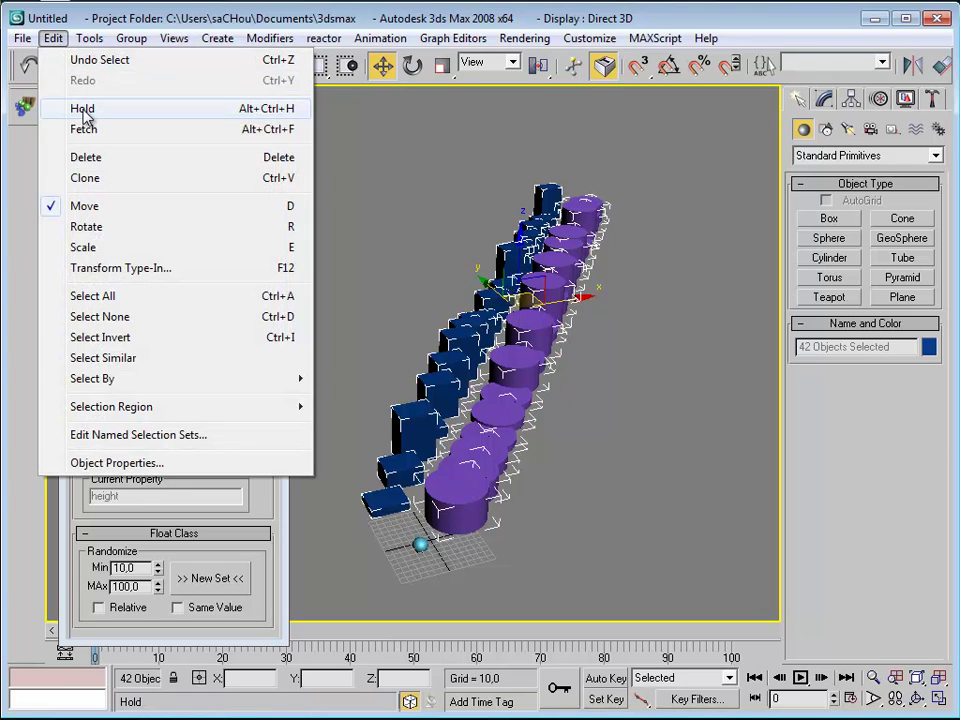
{"action": "left_click", "coordinate": [52, 38]}
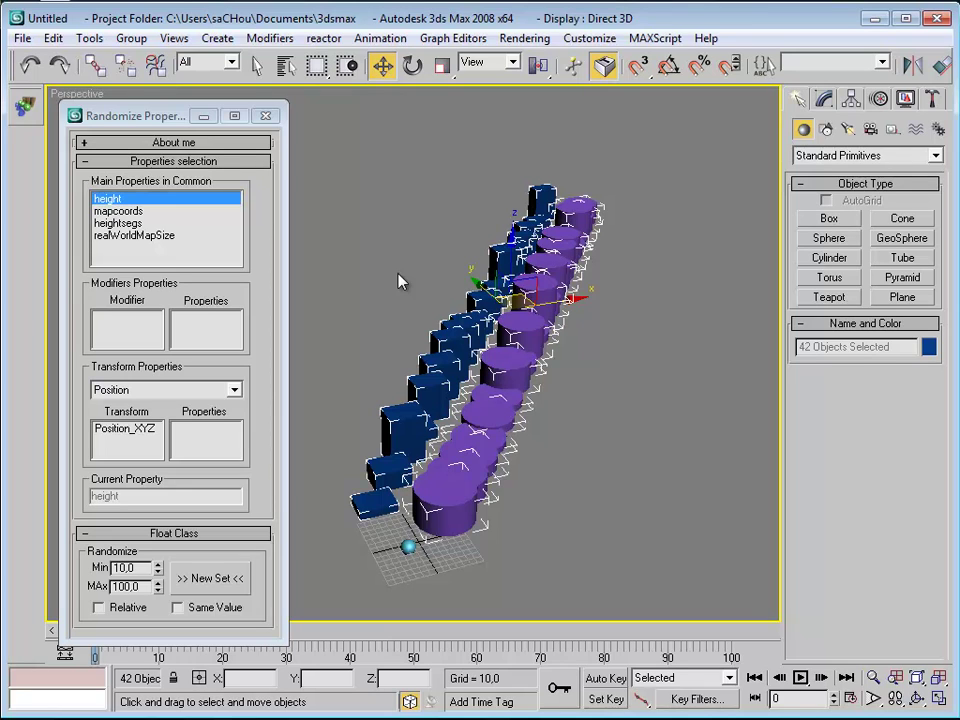
{"action": "middle_click_drag", "start_coordinate": [464, 309], "coordinate": [484, 298]}
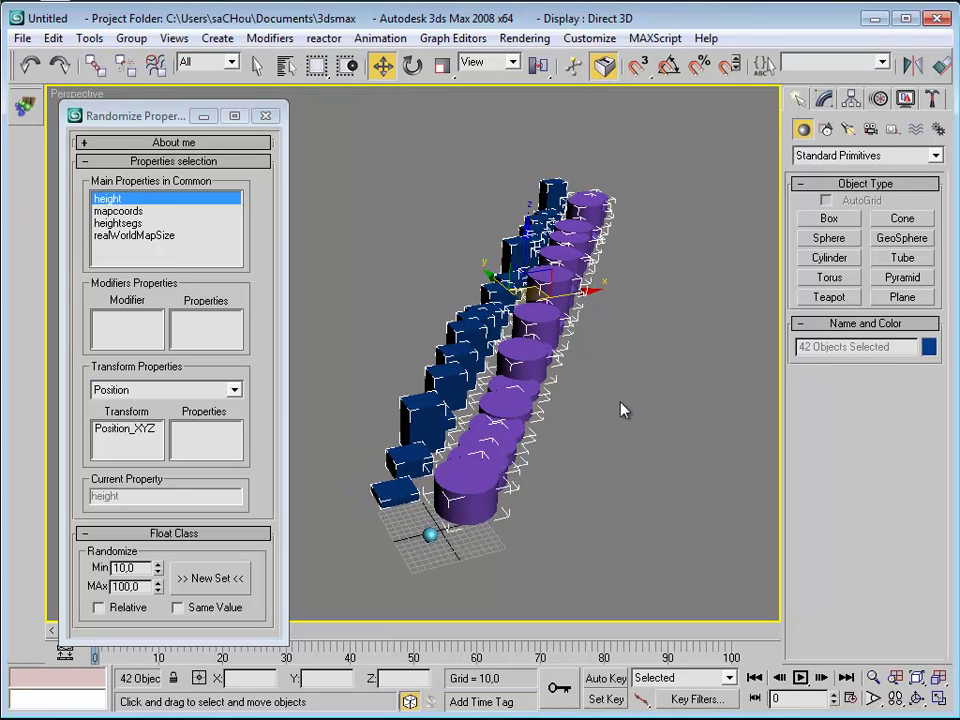
Step: Delete all cloned boxes and cylinders, keeping only the frontmost cylinder, the frontmost box and the sphere
{"action": "left_click", "coordinate": [458, 510]}
{"action": "left_click", "coordinate": [394, 496], "text": "ctrl"}
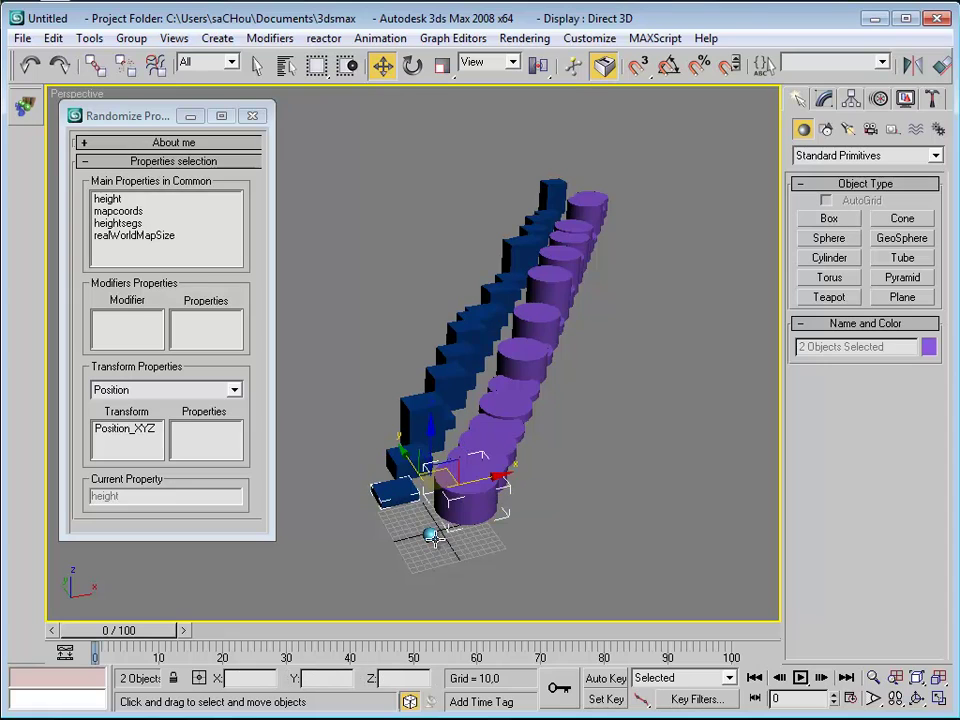
{"action": "left_click", "coordinate": [430, 534], "text": "ctrl"}
{"action": "key", "text": "ctrl+i"}
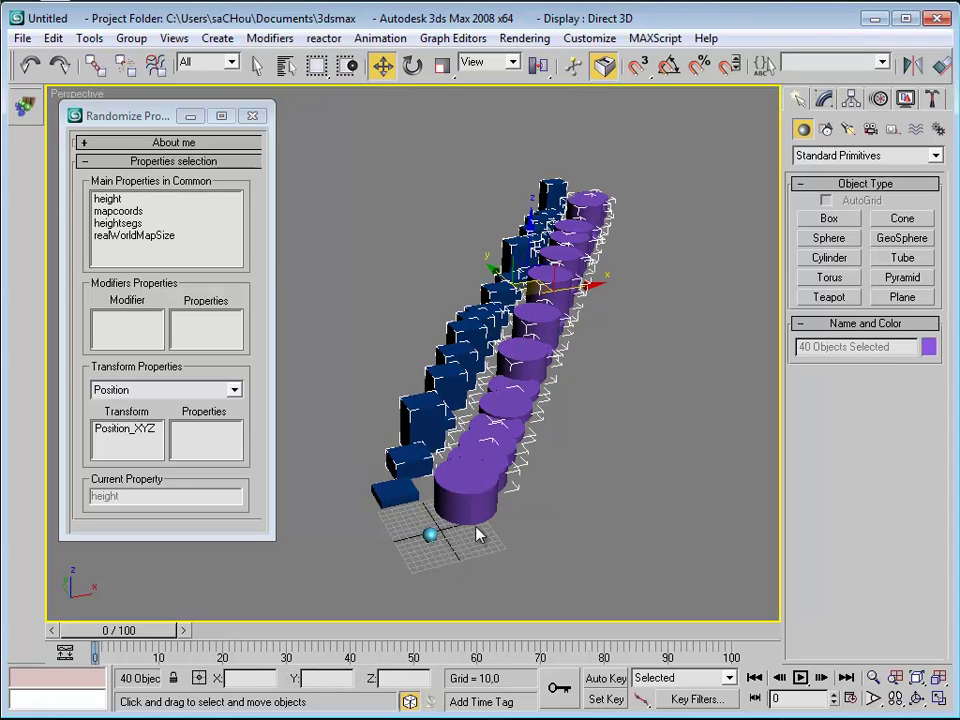
{"action": "key", "text": "Delete"}
{"action": "key", "text": "z"}
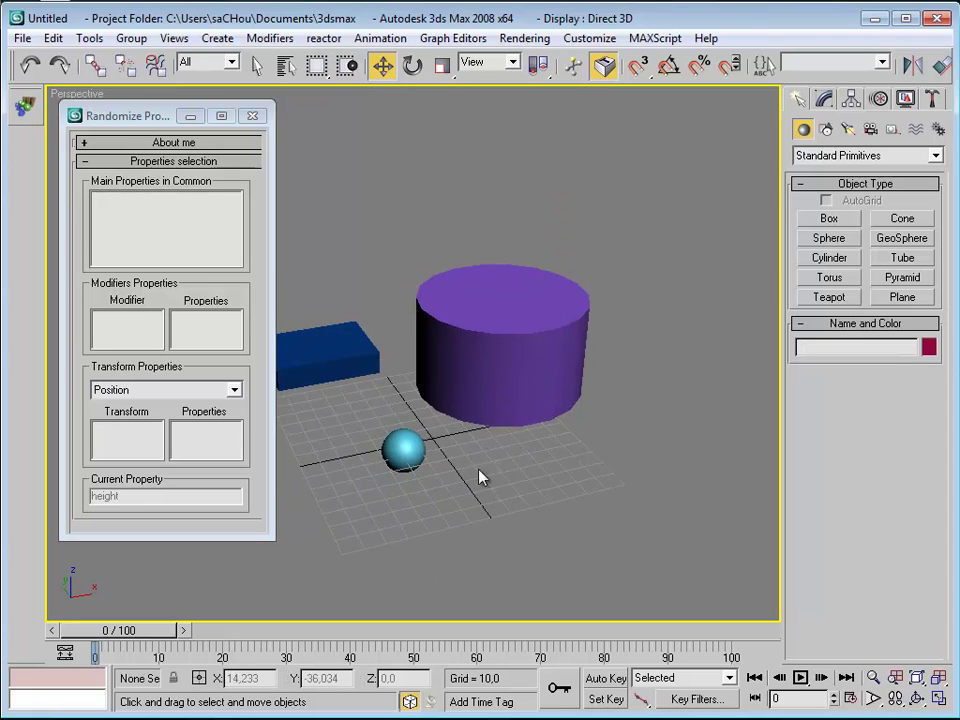
Step: Select the sphere and box together to check which main properties they have in common
{"action": "right_click", "coordinate": [485, 457]}
{"action": "left_click", "coordinate": [495, 476]}
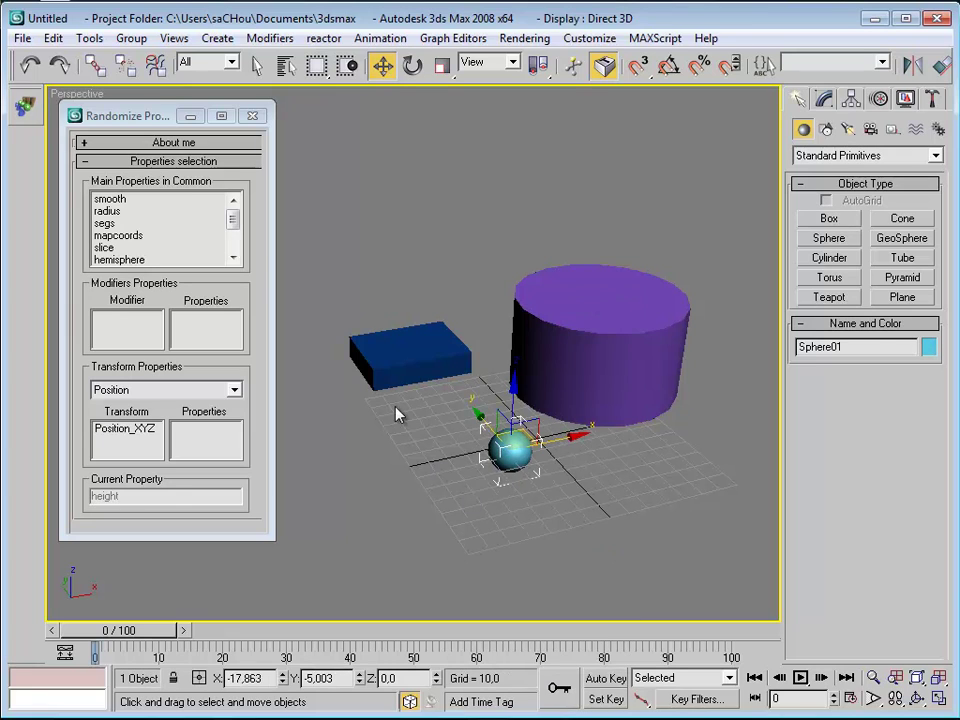
{"action": "left_click", "coordinate": [377, 380], "text": "ctrl"}
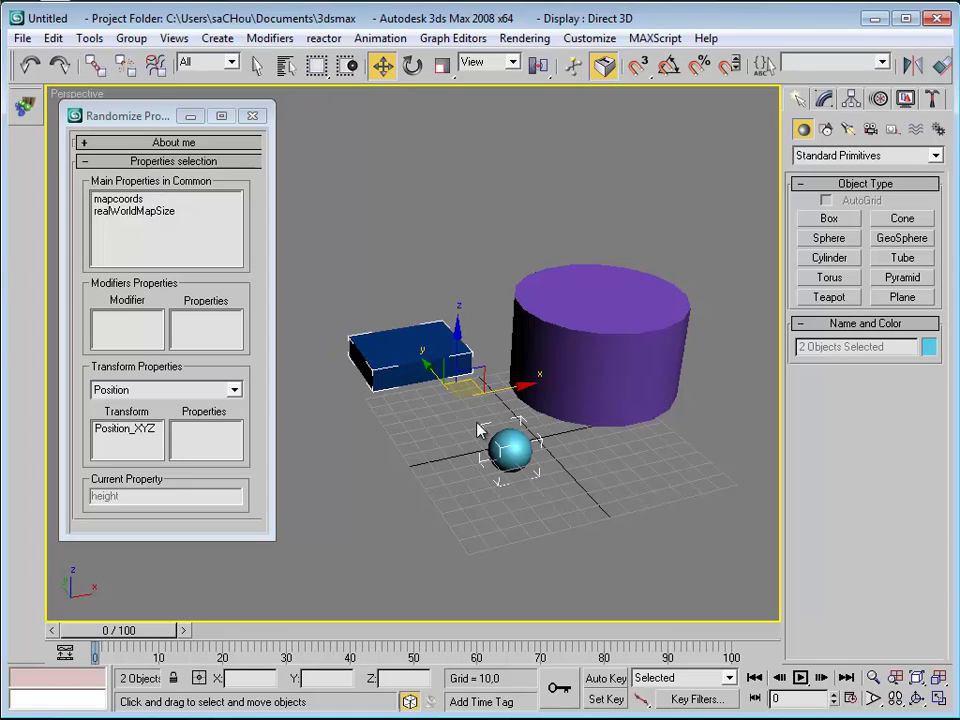
Step: Select the sphere and cylinder together, delete them, and select the remaining box
{"action": "left_click", "coordinate": [505, 446]}
{"action": "left_click", "coordinate": [600, 360], "text": "ctrl"}
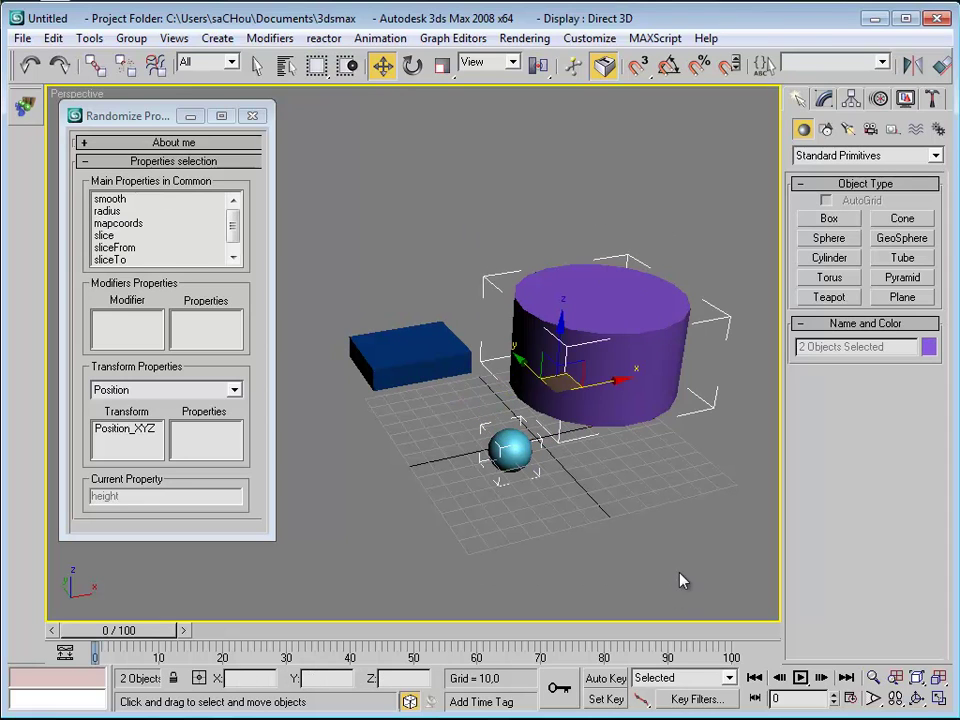
{"action": "key", "text": "Delete"}
{"action": "middle_click_drag", "start_coordinate": [611, 488], "coordinate": [629, 533]}
{"action": "left_click", "coordinate": [460, 398]}
{"action": "right_click", "coordinate": [545, 428]}
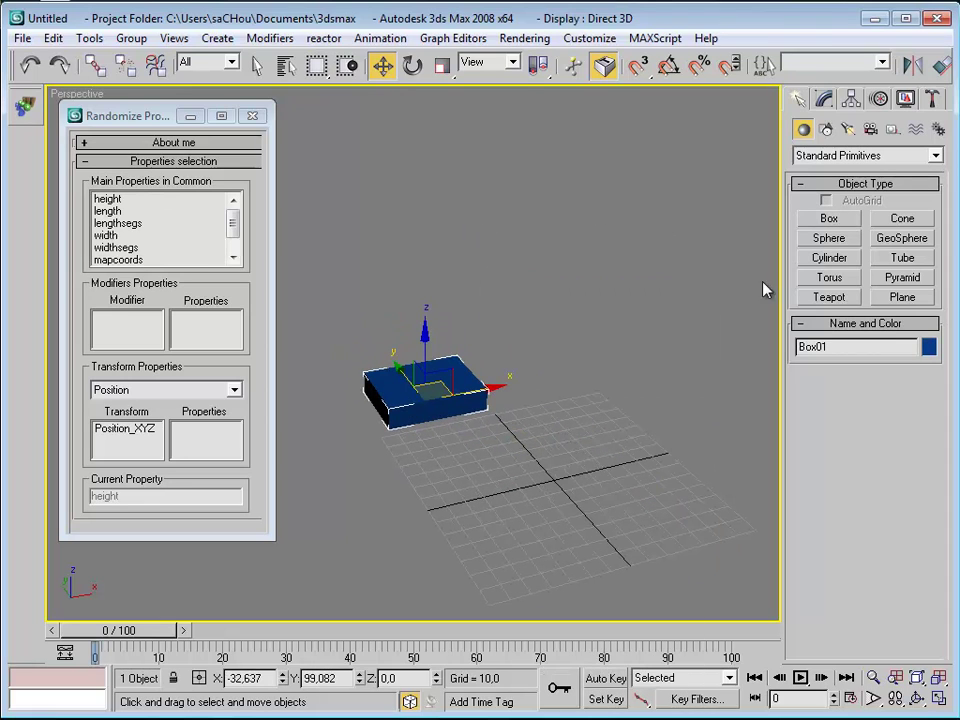
Step: Set the box's length and width to 10 and its height to 100
{"action": "left_click", "coordinate": [825, 99]}
{"action": "double_click", "coordinate": [885, 364]}
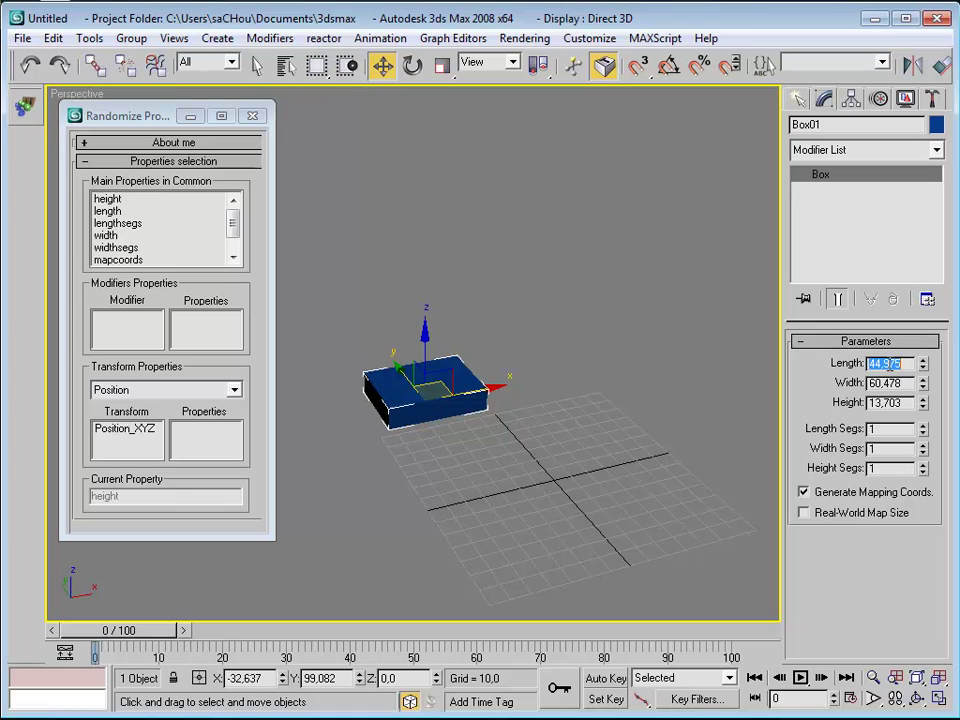
{"action": "type", "text": "10"}
{"action": "key", "text": "Tab"}
{"action": "type", "text": "10"}
{"action": "key", "text": "Tab"}
{"action": "type", "text": "100"}
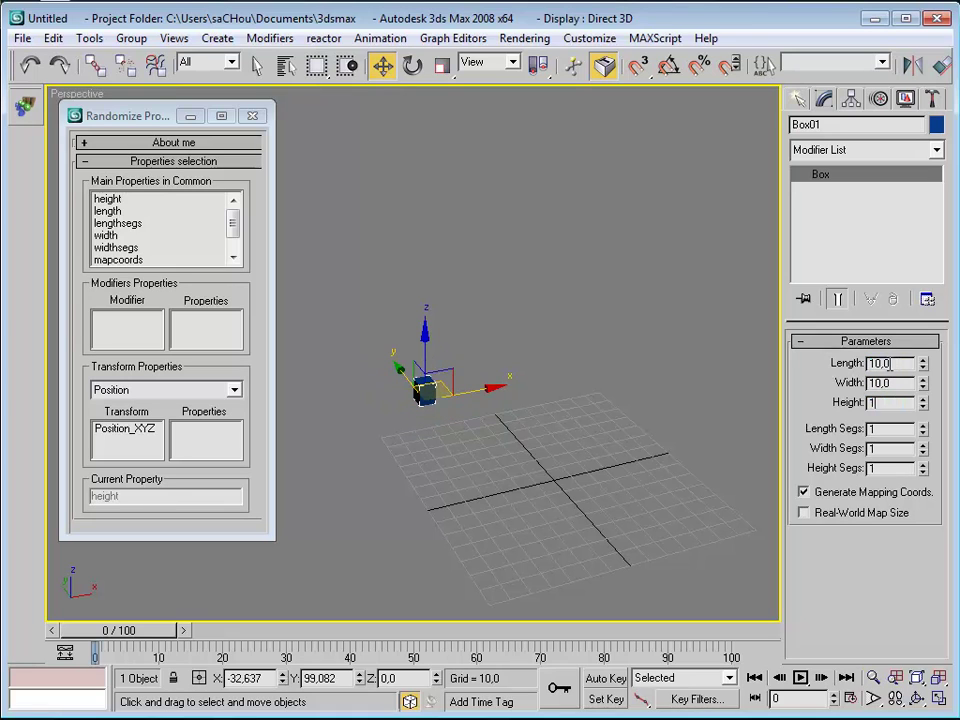
{"action": "key", "text": "Return"}
Step: Move the box forward onto the grid and set its height to 50
{"action": "middle_click_drag", "start_coordinate": [551, 366], "coordinate": [556, 407]}
{"action": "left_click_drag", "start_coordinate": [438, 424], "coordinate": [494, 480]}
{"action": "left_click_drag", "start_coordinate": [892, 402], "coordinate": [822, 402]}
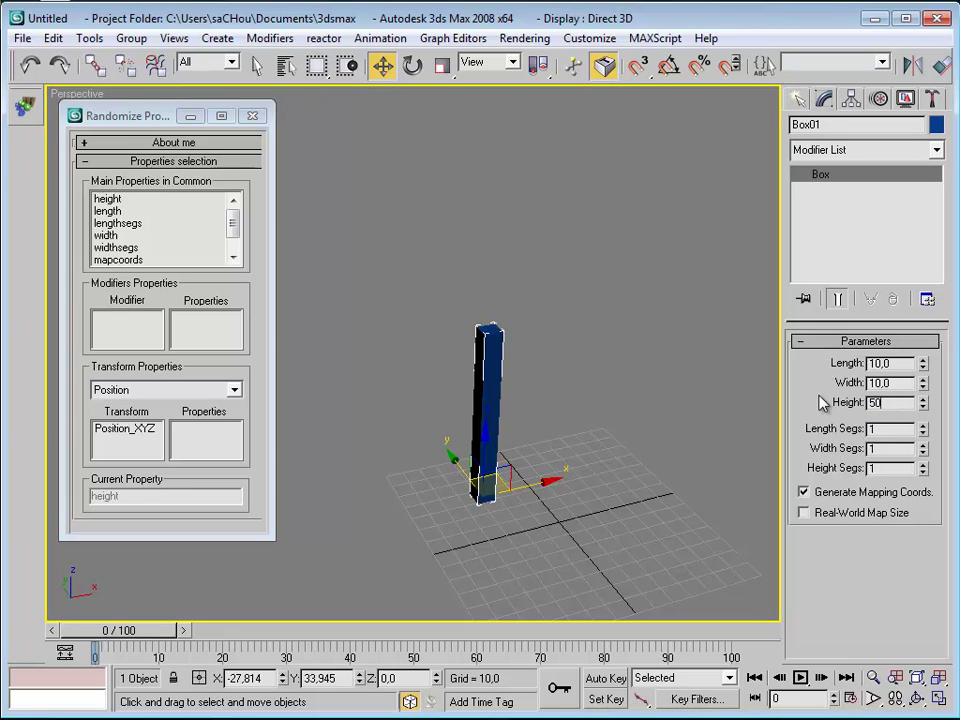
{"action": "key", "text": "Return"}
Step: Add a Bend modifier to the box
{"action": "left_click", "coordinate": [869, 150]}
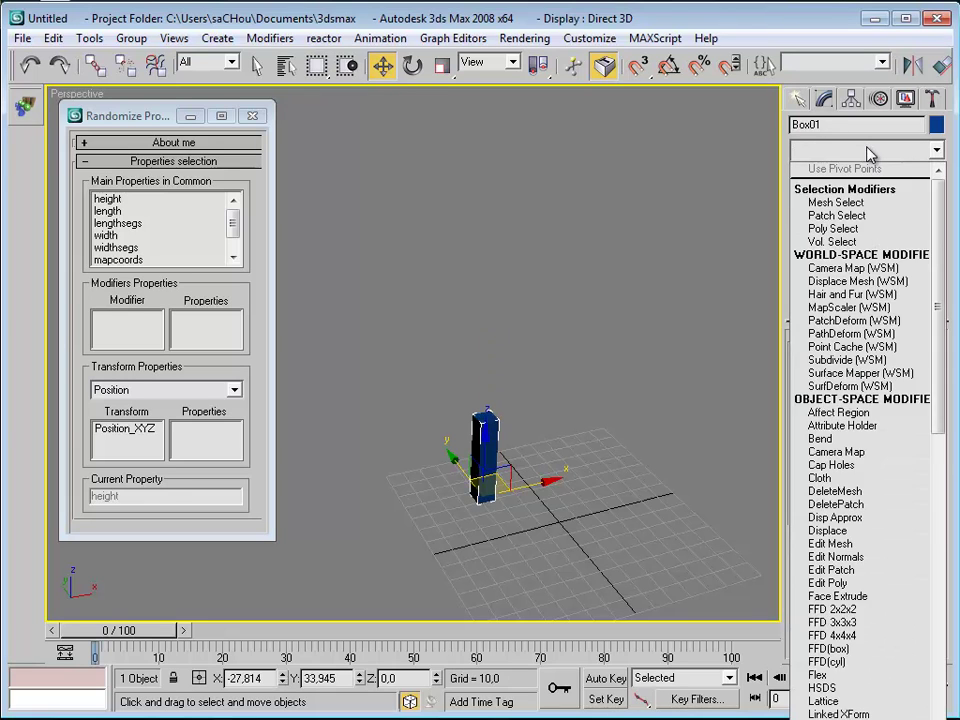
{"action": "key", "text": "b"}
{"action": "left_click", "coordinate": [849, 172]}
{"action": "scroll", "coordinate": [532, 388], "scroll_direction": "up", "scroll_amount": 3}
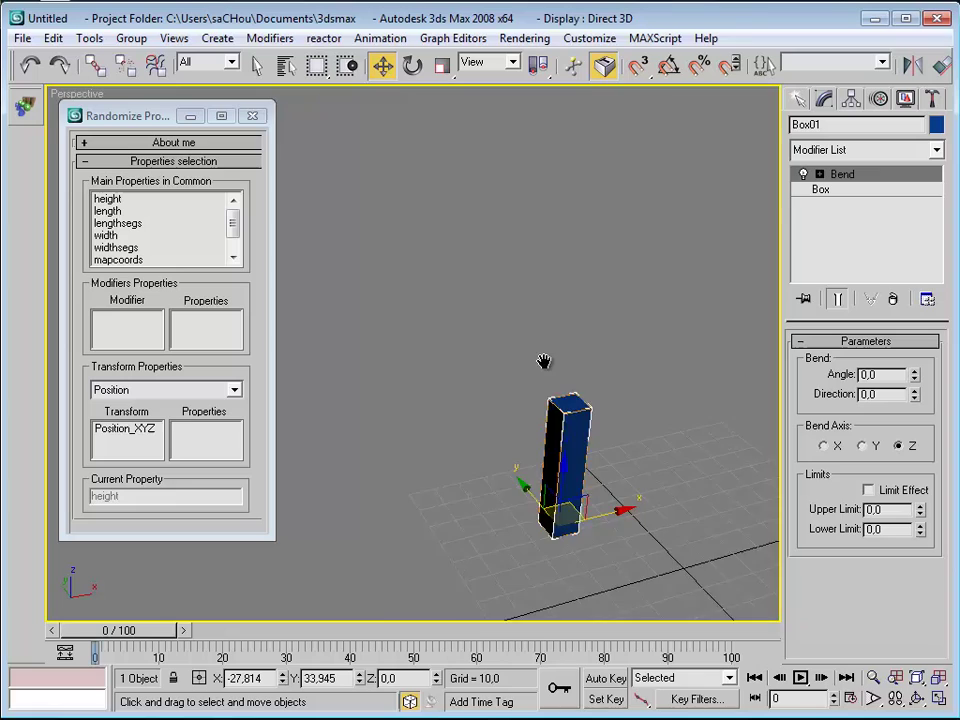
Step: Increase the box's height segments and set the Bend modifier's angle to about 34,5
{"action": "left_click", "coordinate": [820, 189]}
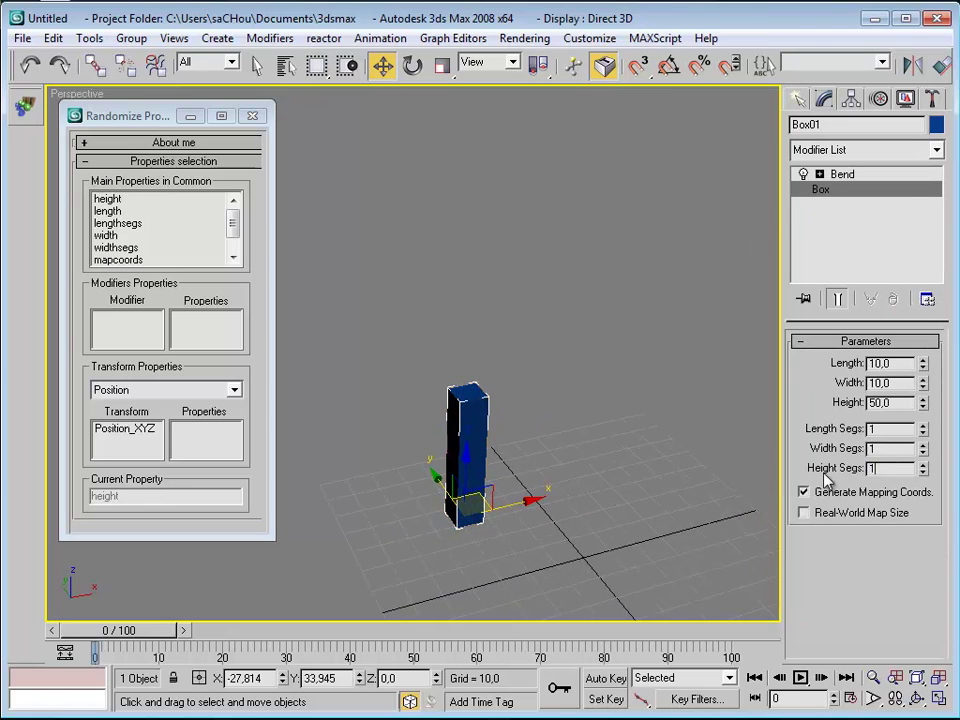
{"action": "middle_click_drag", "start_coordinate": [675, 431], "coordinate": [686, 399]}
{"action": "left_click", "coordinate": [864, 176]}
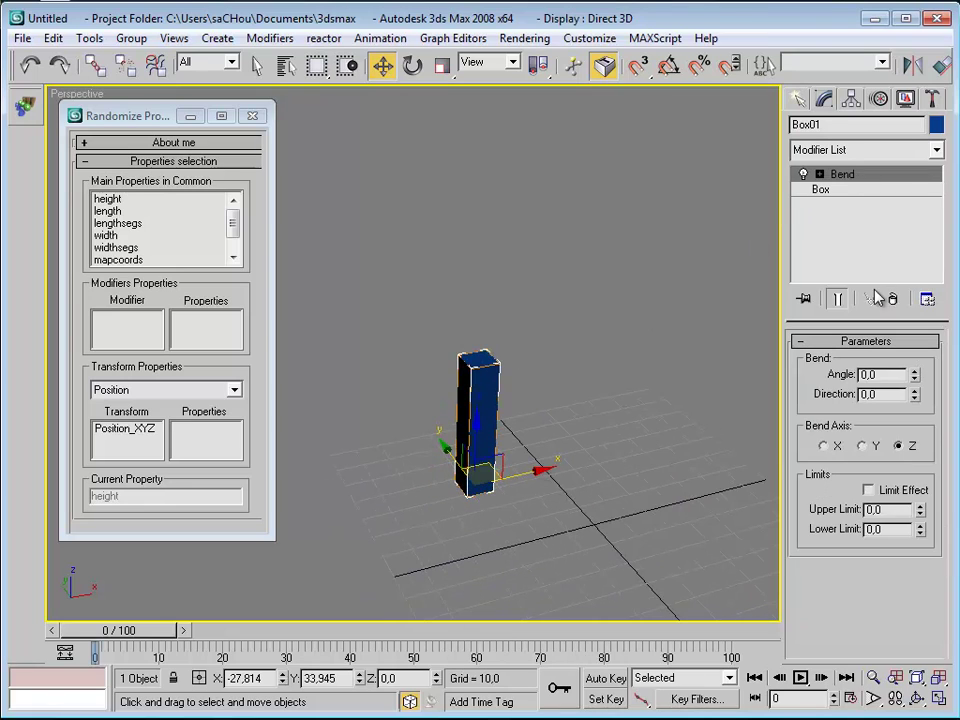
{"action": "left_click_drag", "start_coordinate": [913, 374], "coordinate": [896, 461]}
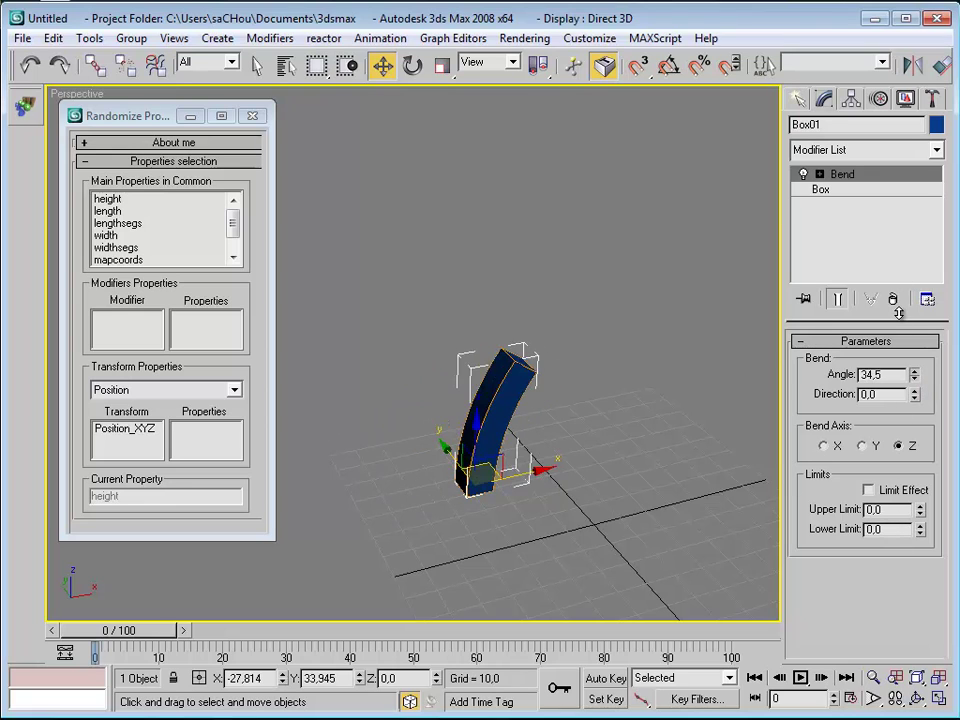
Step: Clone the bent box backwards along Y as 10 closely spaced copies
{"action": "left_click", "coordinate": [514, 421]}
{"action": "left_click_drag", "start_coordinate": [514, 421], "coordinate": [376, 305], "text": "shift"}
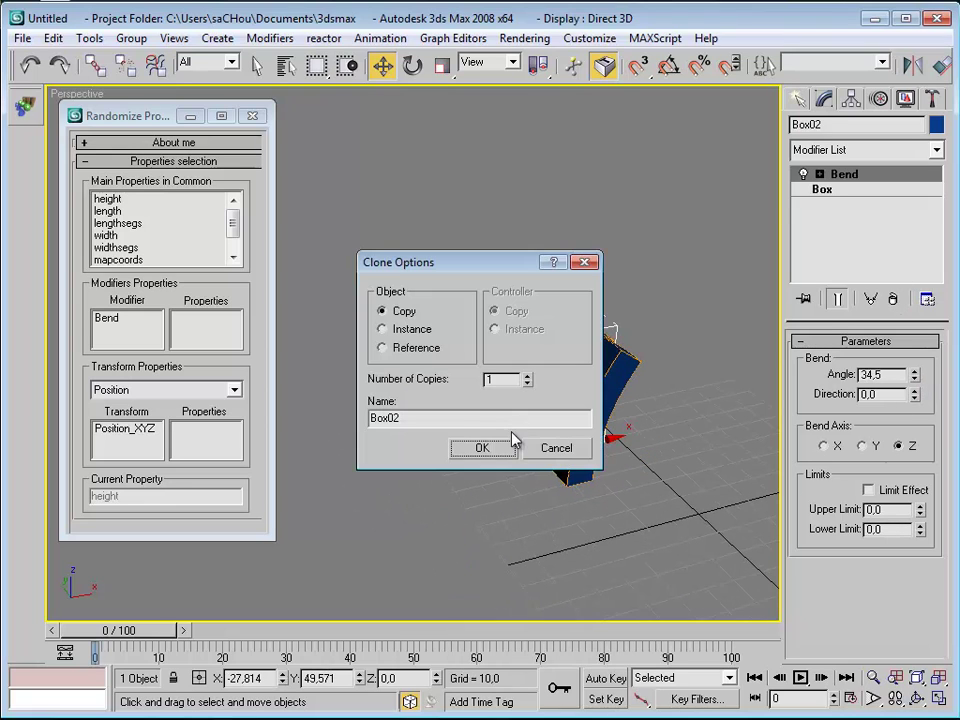
{"action": "type", "text": "10"}
{"action": "left_click", "coordinate": [482, 447]}
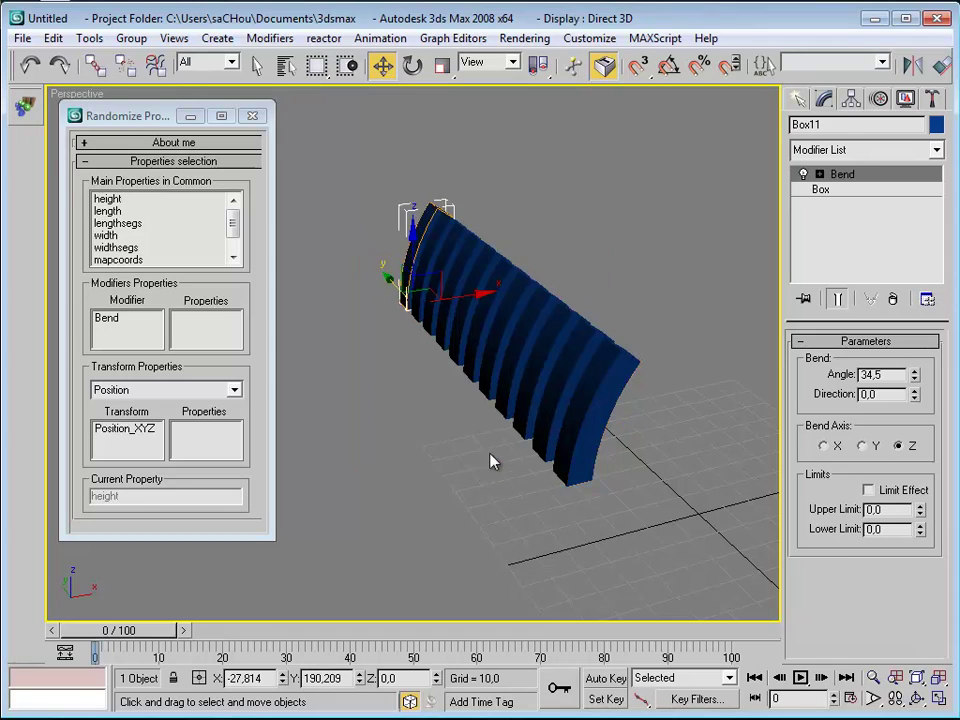
Step: Select all the bent boxes and list the randomizable properties of their Bend modifier
{"action": "key", "text": "ctrl+a"}
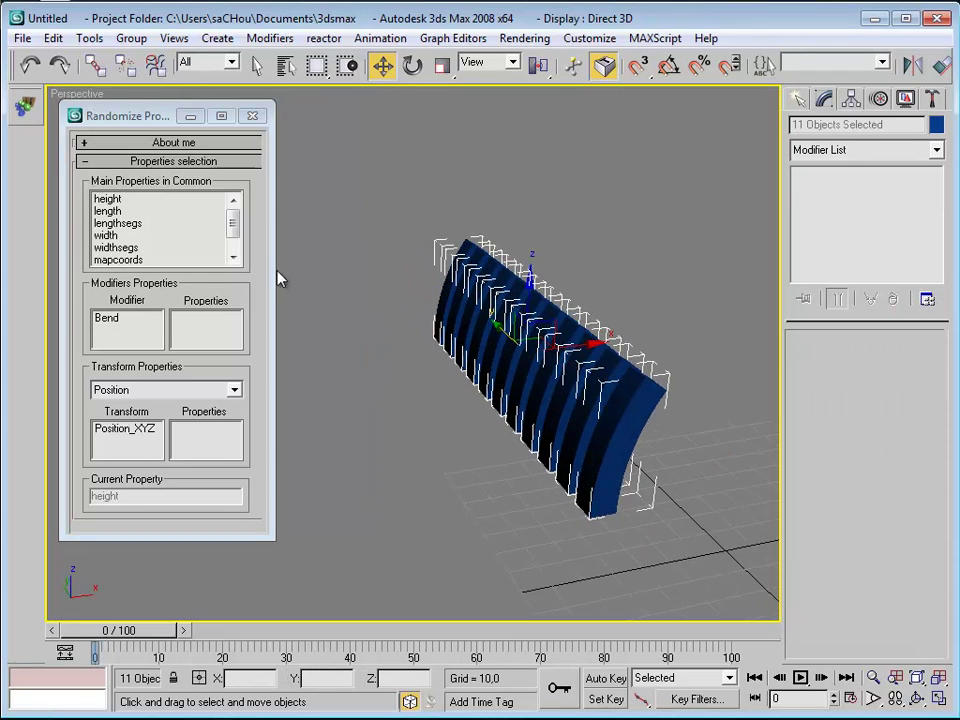
{"action": "left_click", "coordinate": [106, 320]}
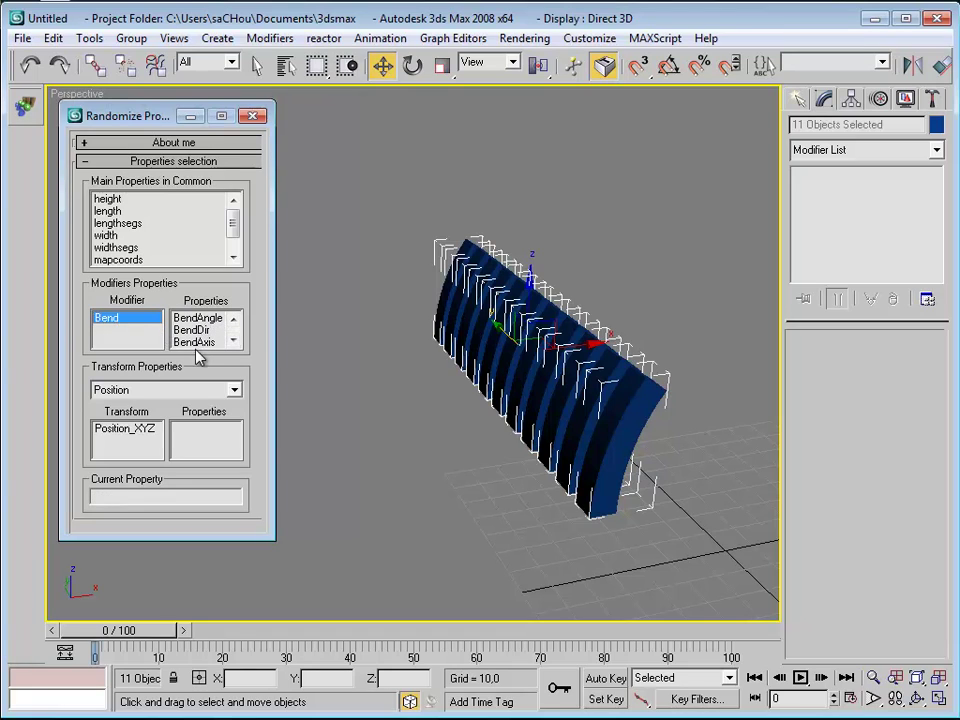
{"action": "middle_click_drag", "start_coordinate": [400, 425], "coordinate": [409, 368], "text": "alt"}
Step: Delete the closely spaced copies, keeping only the original bent box
{"action": "left_click", "coordinate": [422, 452]}
{"action": "left_click_drag", "start_coordinate": [349, 178], "coordinate": [594, 405]}
{"action": "key", "text": "Delete"}
Step: Clone the original bent box along Y as 10 copies with wide gaps between them
{"action": "left_click", "coordinate": [588, 397]}
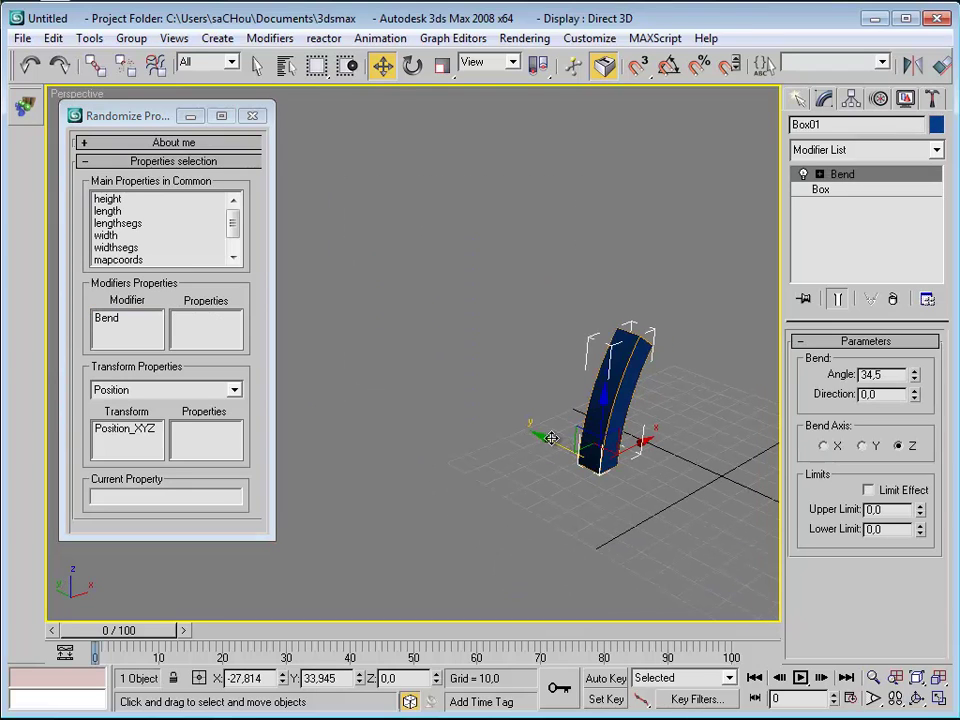
{"action": "mouse_move", "coordinate": [553, 439]}
{"action": "left_mouse_down", "text": "shift"}
{"action": "mouse_move", "coordinate": [450, 398]}
{"action": "mouse_move", "coordinate": [434, 416]}
{"action": "left_mouse_up", "text": "shift"}
{"action": "double_click", "coordinate": [502, 379]}
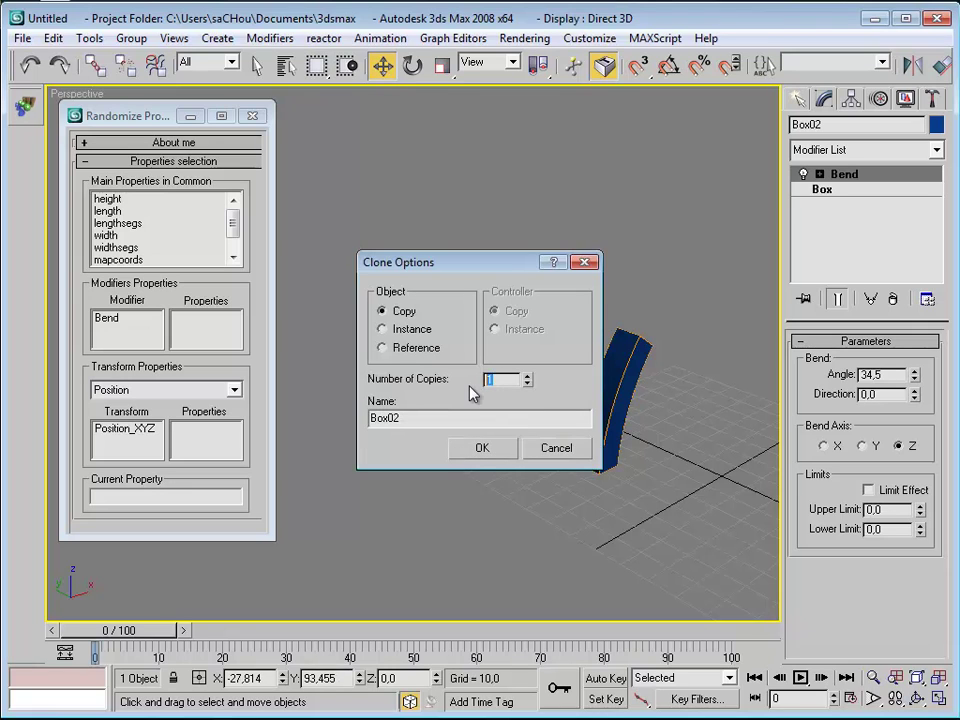
{"action": "type", "text": "10"}
{"action": "left_click", "coordinate": [482, 448]}
{"action": "scroll", "coordinate": [555, 414], "scroll_direction": "down", "scroll_amount": 3}
{"action": "middle_click_drag", "start_coordinate": [462, 409], "coordinate": [503, 420]}
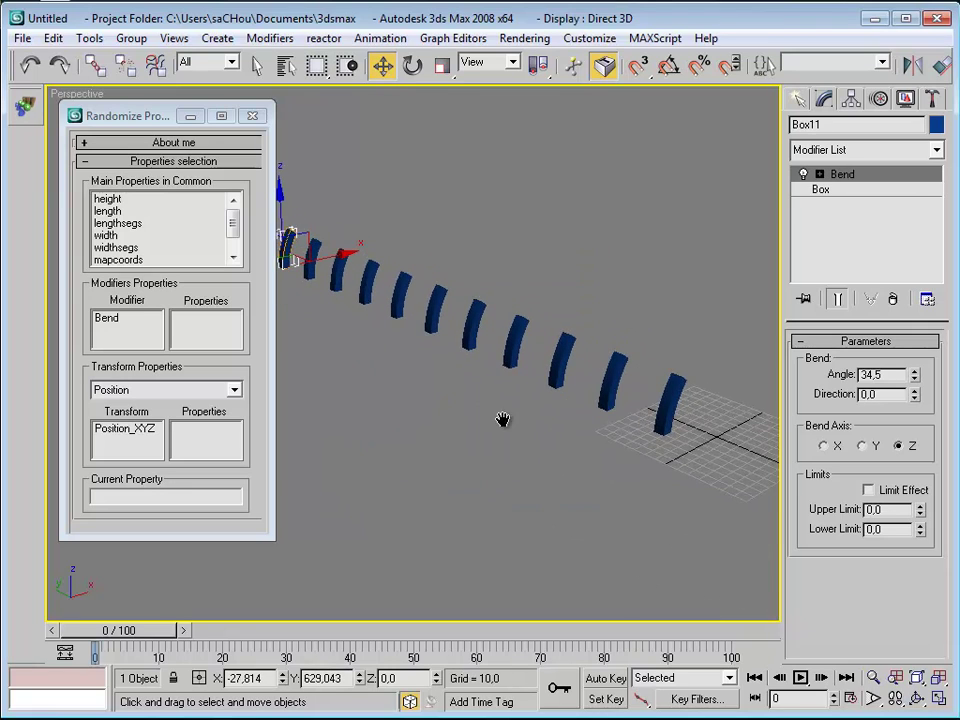
Step: Select the five frontmost bent boxes and set their BendAngle randomization range from -90 to 90
{"action": "left_click_drag", "start_coordinate": [725, 230], "coordinate": [470, 415]}
{"action": "scroll", "coordinate": [525, 411], "scroll_direction": "up", "scroll_amount": 3}
{"action": "middle_click_drag", "start_coordinate": [525, 411], "coordinate": [456, 431]}
{"action": "left_click", "coordinate": [120, 318]}
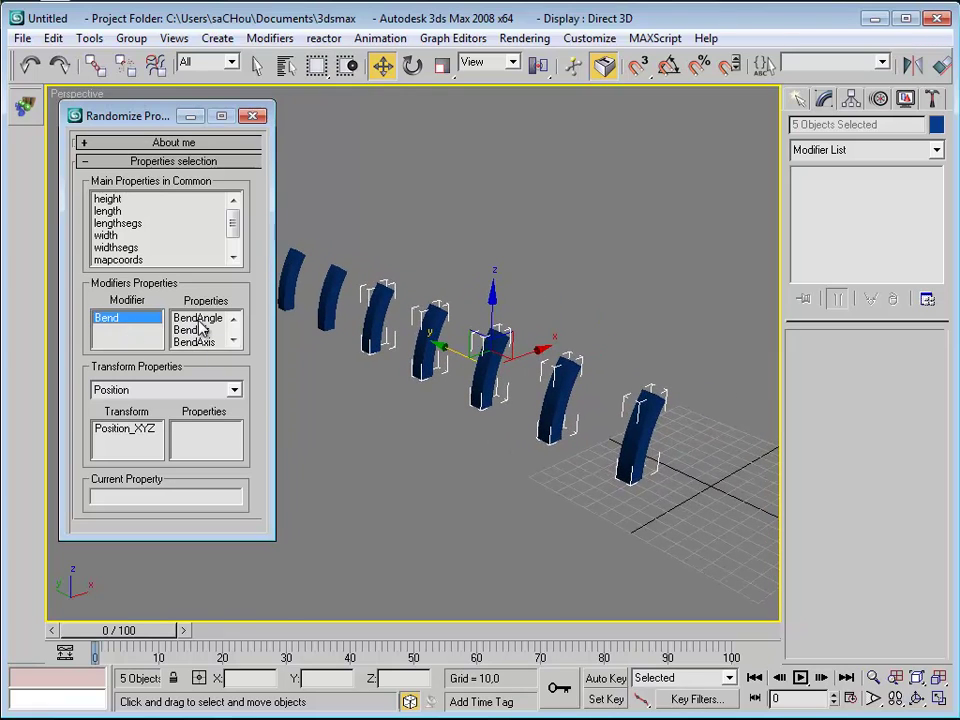
{"action": "left_click", "coordinate": [199, 319]}
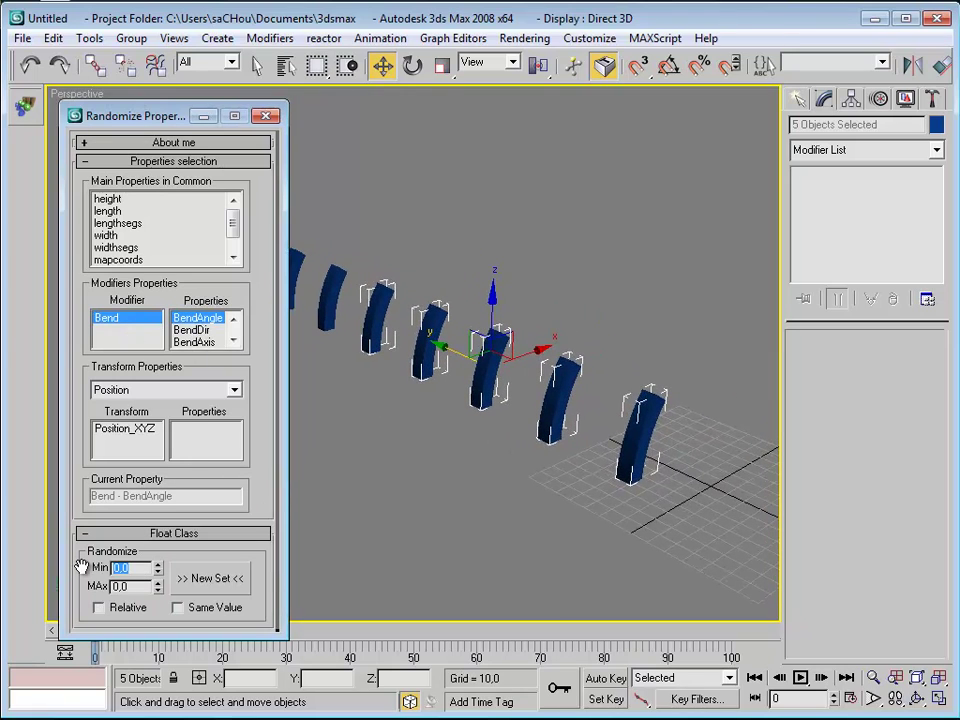
{"action": "type", "text": "-90"}
{"action": "key", "text": "Tab"}
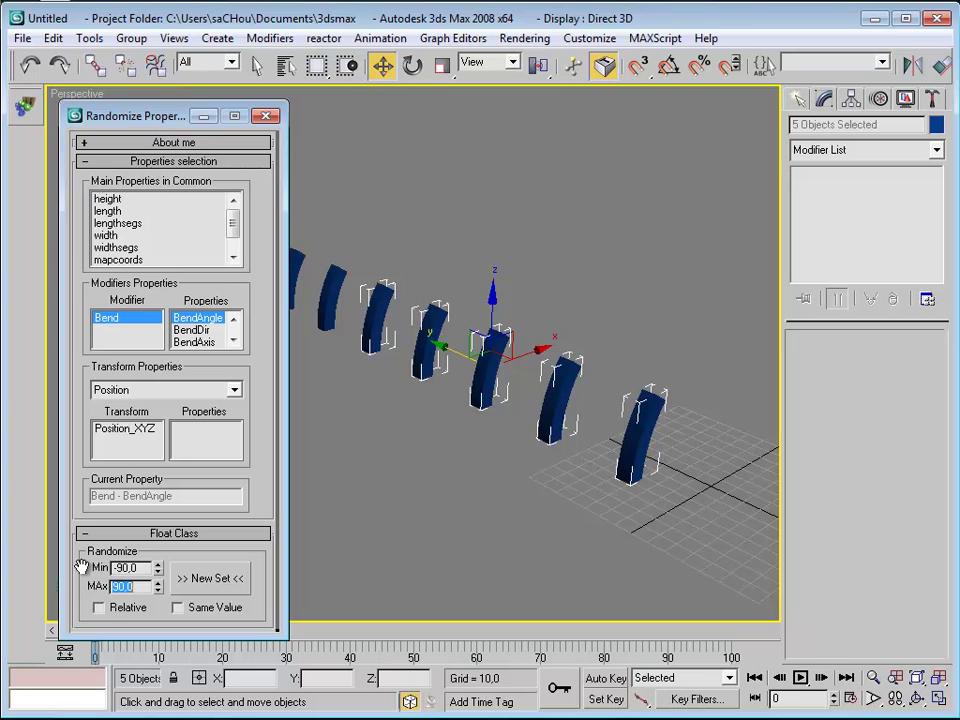
Step: Generate many new sets of random bend angles for the five selected boxes
{"action": "left_click", "coordinate": [203, 590]}
{"action": "left_click", "coordinate": [202, 589]}
{"action": "left_click", "coordinate": [202, 587]}
{"action": "left_click", "coordinate": [203, 590]}
{"action": "left_click", "coordinate": [203, 590]}
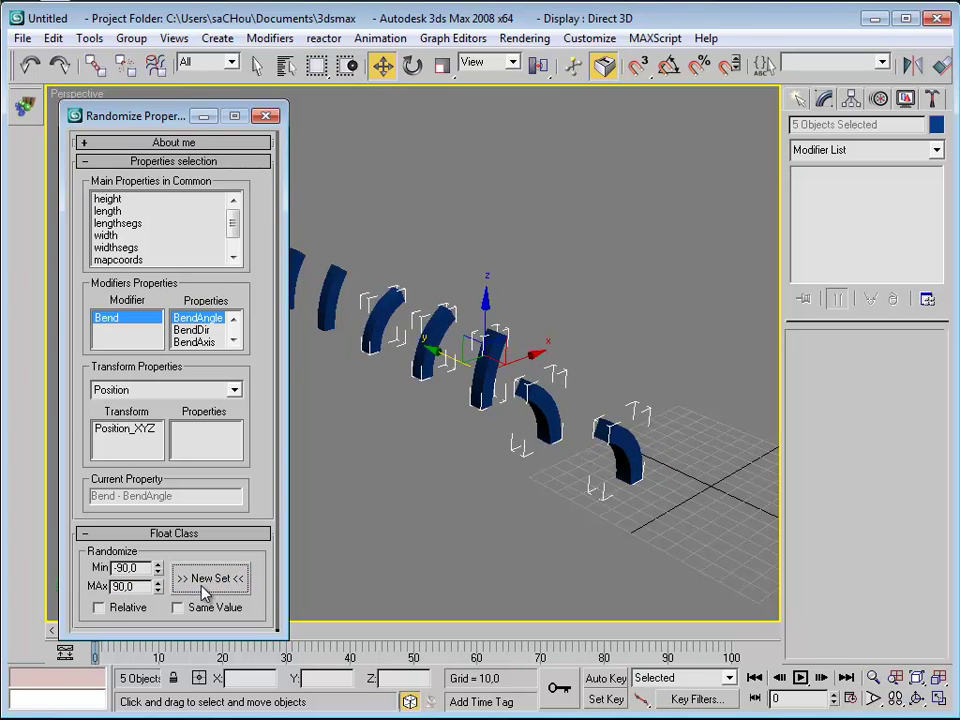
{"action": "left_click", "coordinate": [203, 590]}
{"action": "left_click", "coordinate": [203, 590]}
{"action": "left_click", "coordinate": [203, 590]}
{"action": "left_click", "coordinate": [203, 590]}
{"action": "left_click", "coordinate": [203, 590]}
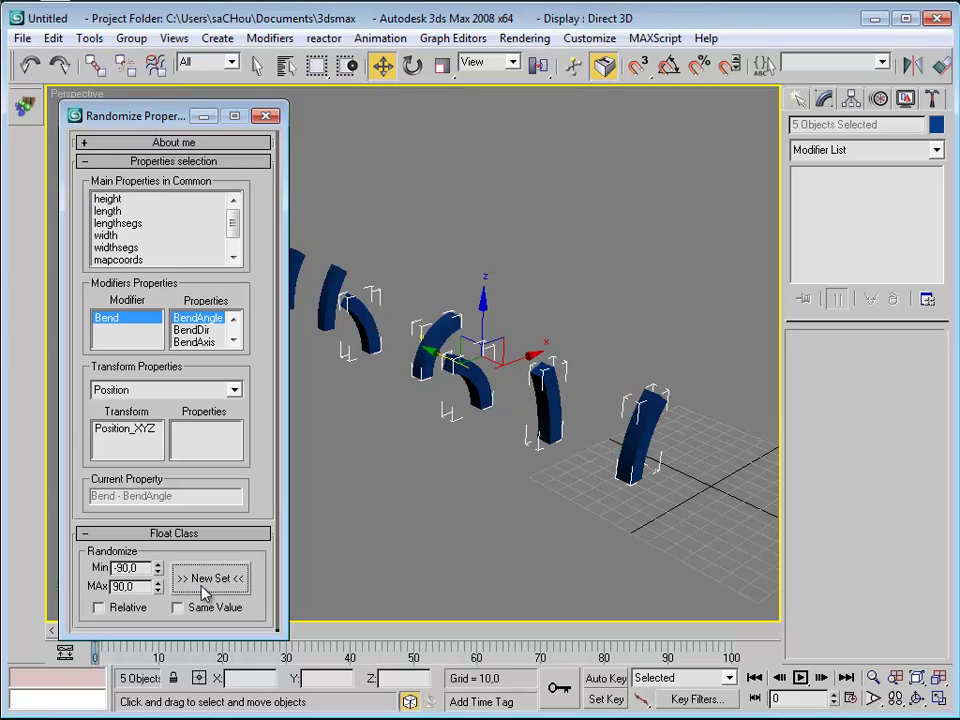
{"action": "left_click", "coordinate": [203, 590]}
{"action": "left_click", "coordinate": [203, 590]}
{"action": "left_click", "coordinate": [203, 590]}
{"action": "left_click", "coordinate": [203, 590]}
{"action": "middle_click_drag", "start_coordinate": [498, 539], "coordinate": [526, 539]}
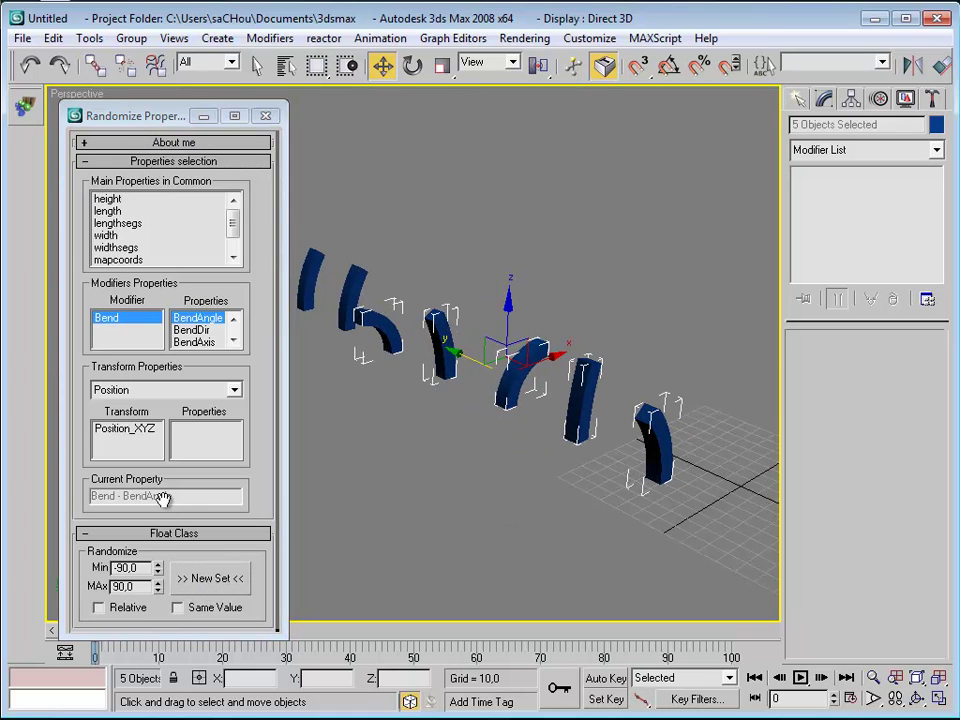
{"action": "double_click", "coordinate": [136, 569]}
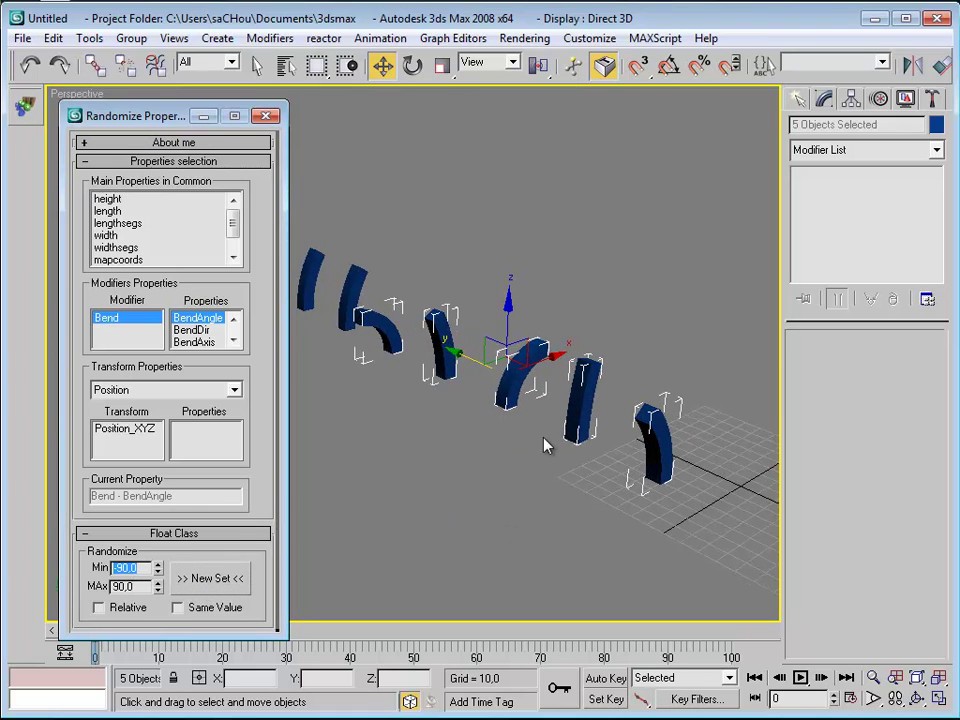
{"action": "left_click_drag", "start_coordinate": [153, 125], "coordinate": [150, 112]}
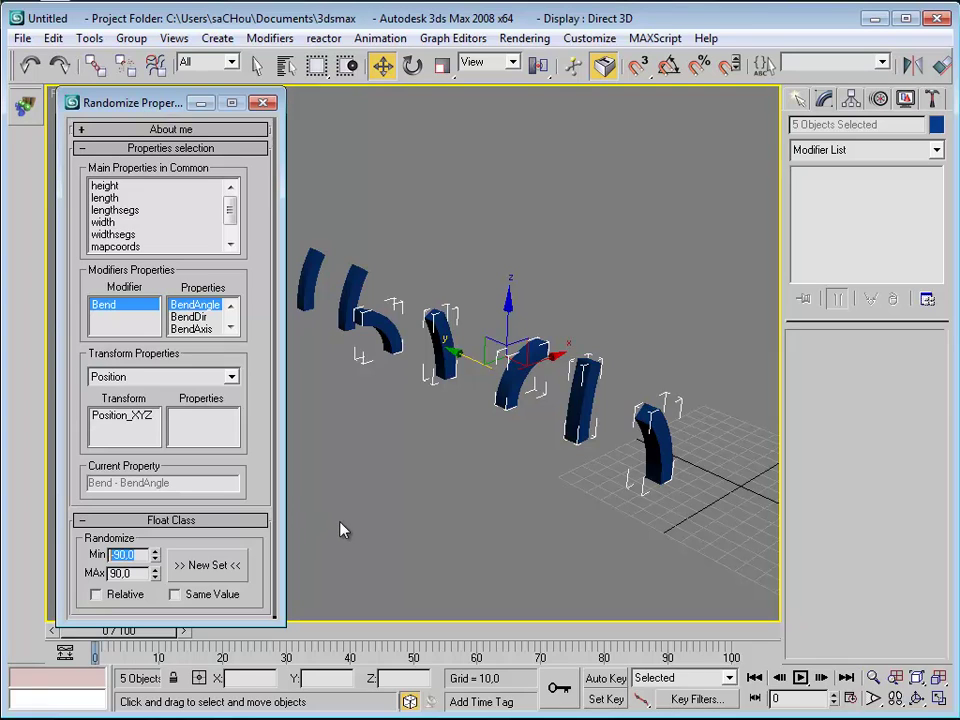
{"action": "mouse_move", "coordinate": [429, 467]}
{"action": "middle_mouse_down"}
{"action": "mouse_move", "coordinate": [441, 480]}
{"action": "mouse_move", "coordinate": [459, 478]}
{"action": "mouse_move", "coordinate": [434, 470]}
{"action": "middle_mouse_up"}
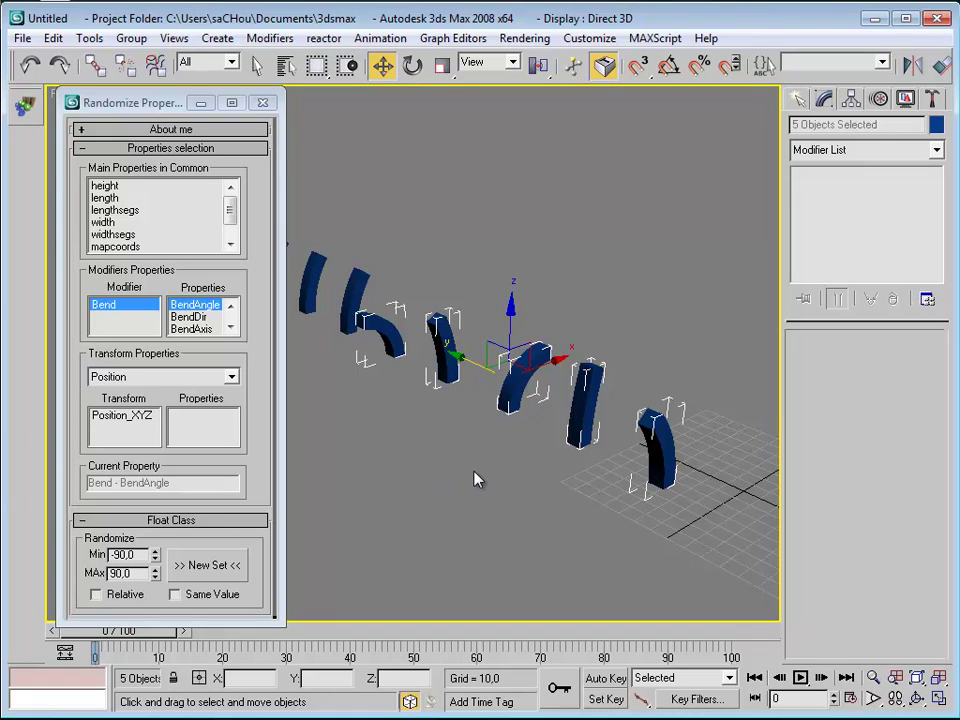
{"action": "middle_click_drag", "start_coordinate": [488, 467], "coordinate": [448, 464]}
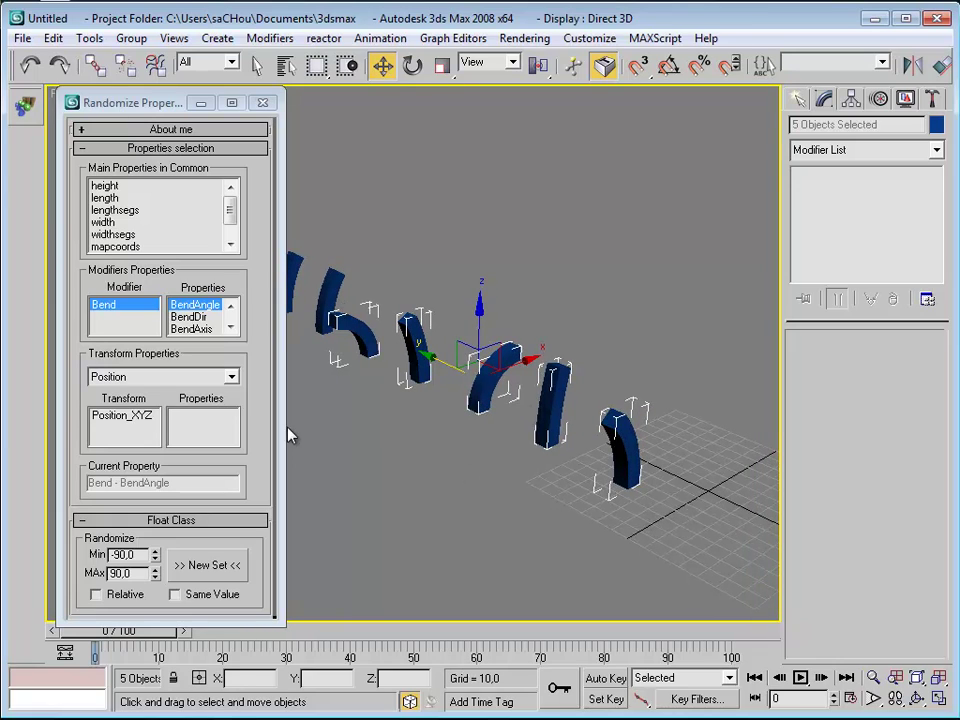
Step: Set the BendAngle randomization minimum to 90 and generate a new set for the selected boxes
{"action": "left_click_drag", "start_coordinate": [136, 556], "coordinate": [85, 555]}
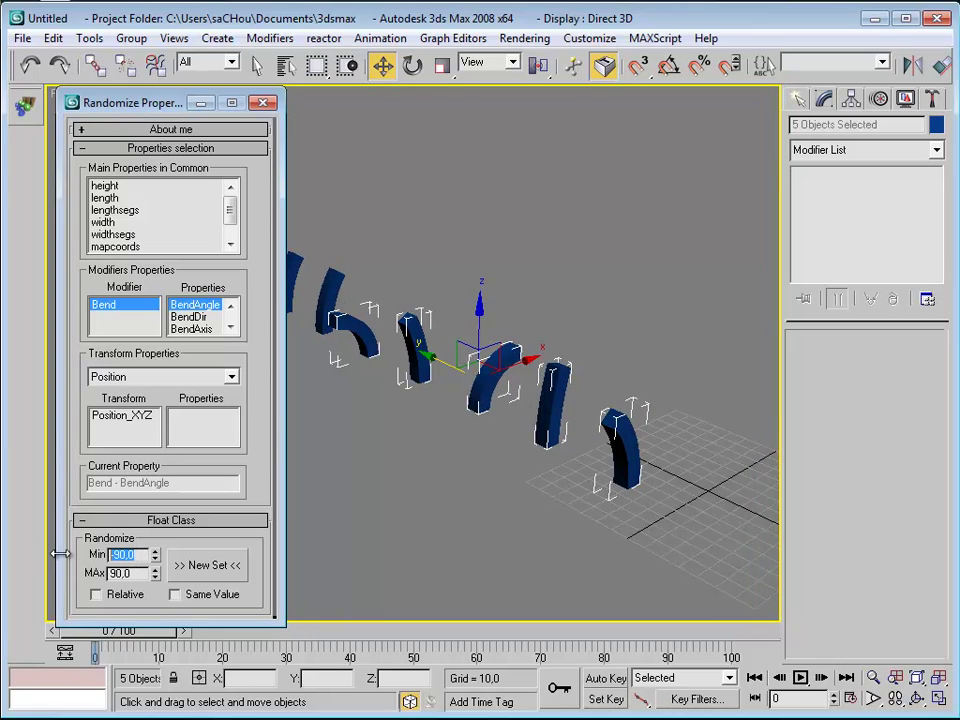
{"action": "type", "text": "90"}
{"action": "key", "text": "Return"}
{"action": "left_click", "coordinate": [208, 566]}
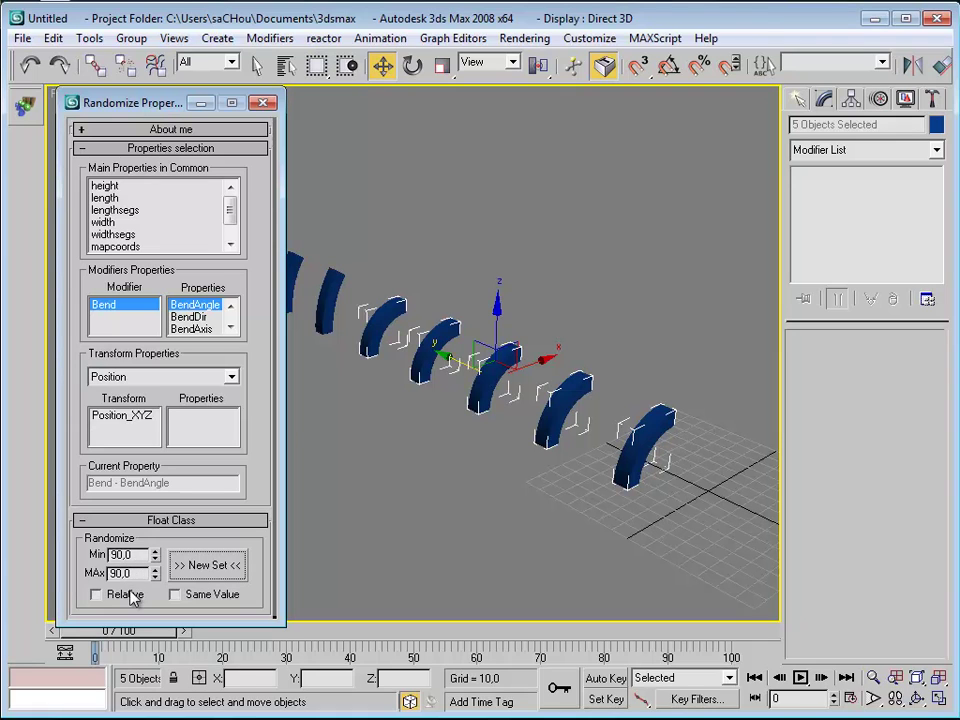
{"action": "mouse_move", "coordinate": [422, 527]}
{"action": "middle_mouse_down"}
{"action": "mouse_move", "coordinate": [452, 537]}
{"action": "mouse_move", "coordinate": [432, 535]}
{"action": "middle_mouse_up"}
{"action": "left_click_drag", "start_coordinate": [140, 555], "coordinate": [101, 545]}
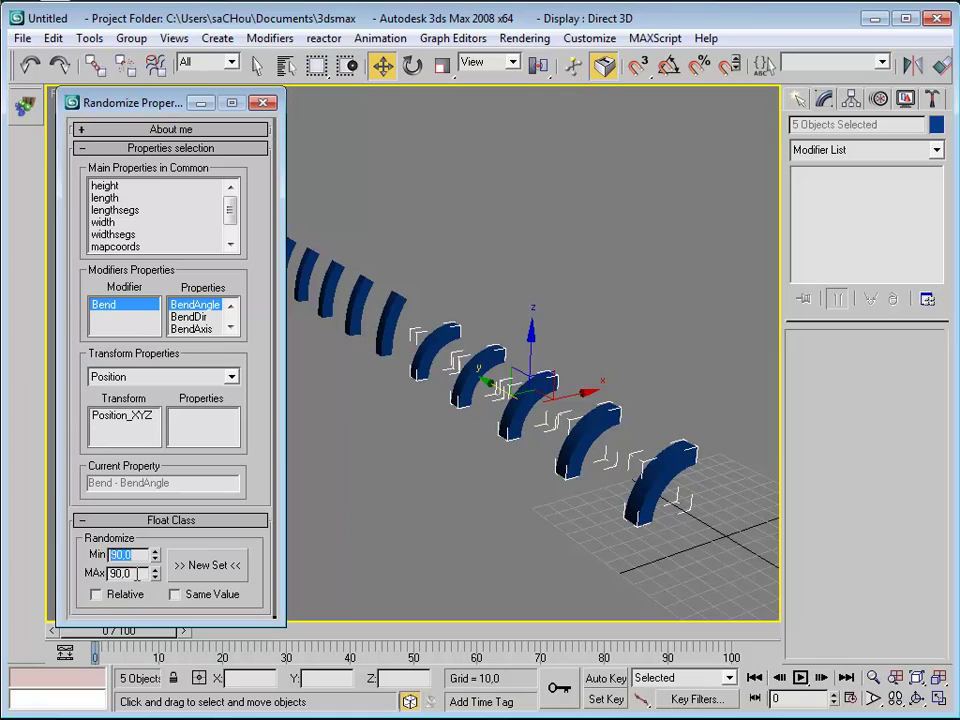
{"action": "mouse_move", "coordinate": [509, 485]}
{"action": "middle_mouse_down"}
{"action": "mouse_move", "coordinate": [518, 491]}
{"action": "mouse_move", "coordinate": [477, 488]}
{"action": "mouse_move", "coordinate": [497, 490]}
{"action": "middle_mouse_up"}
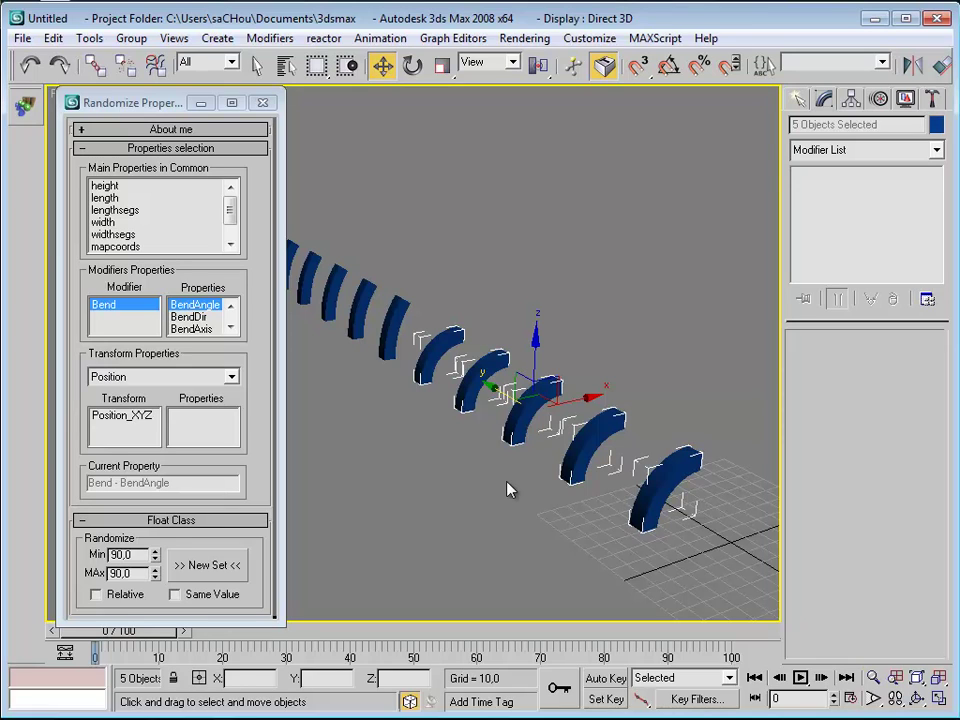
{"action": "middle_click_drag", "start_coordinate": [508, 491], "coordinate": [506, 456]}
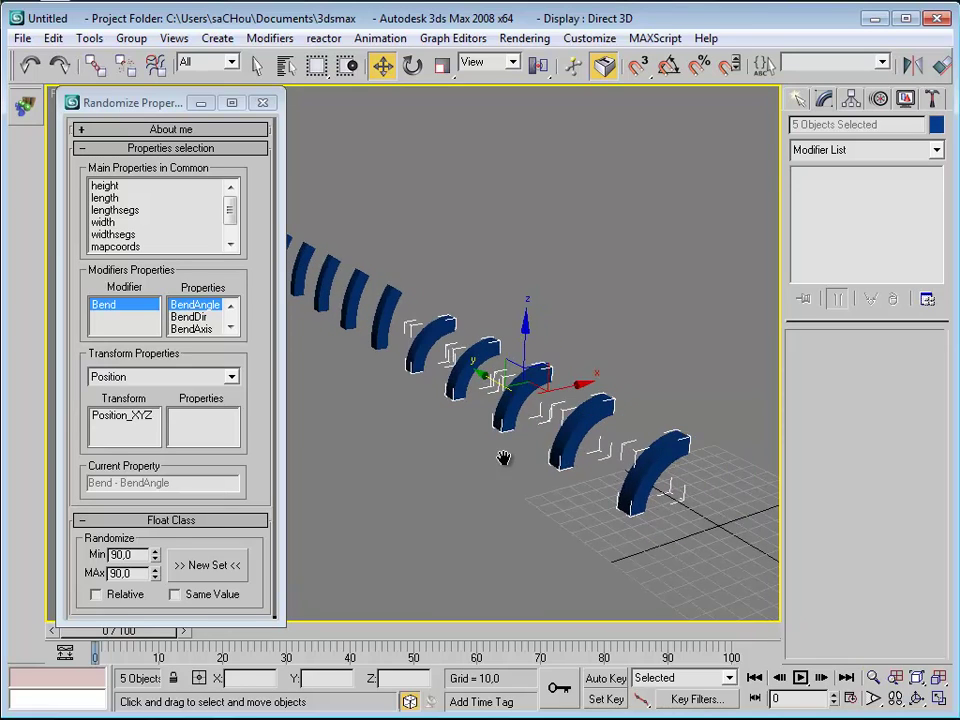
Step: Set the BendDir randomization range from -180 to 180 and generate several new sets for the five selected boxes
{"action": "left_click", "coordinate": [200, 319]}
{"action": "left_click", "coordinate": [202, 328]}
{"action": "left_click", "coordinate": [202, 318]}
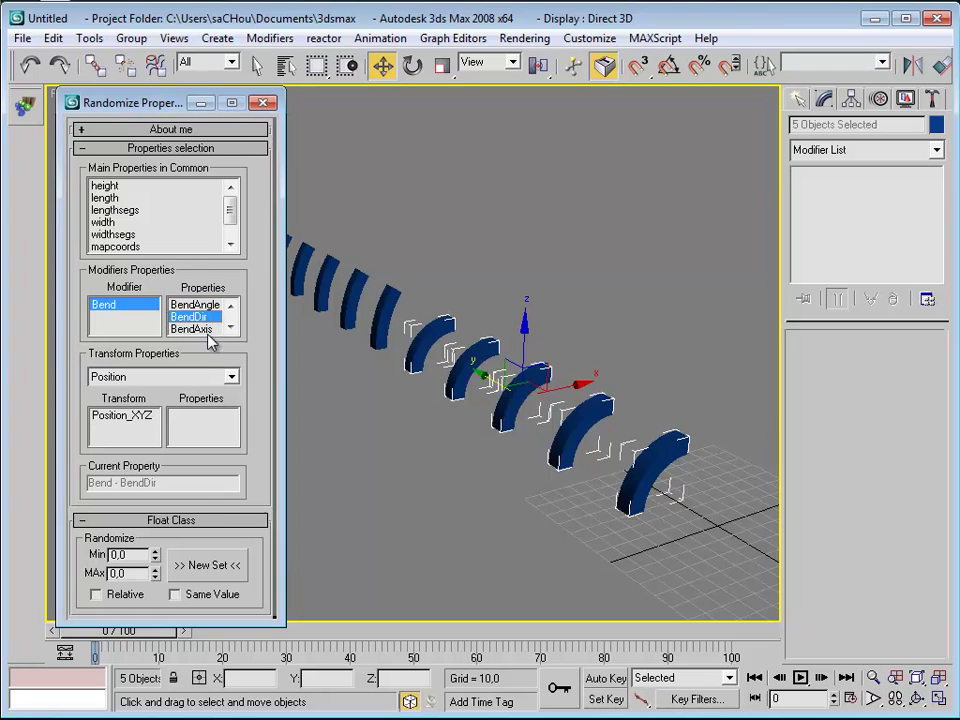
{"action": "double_click", "coordinate": [120, 555]}
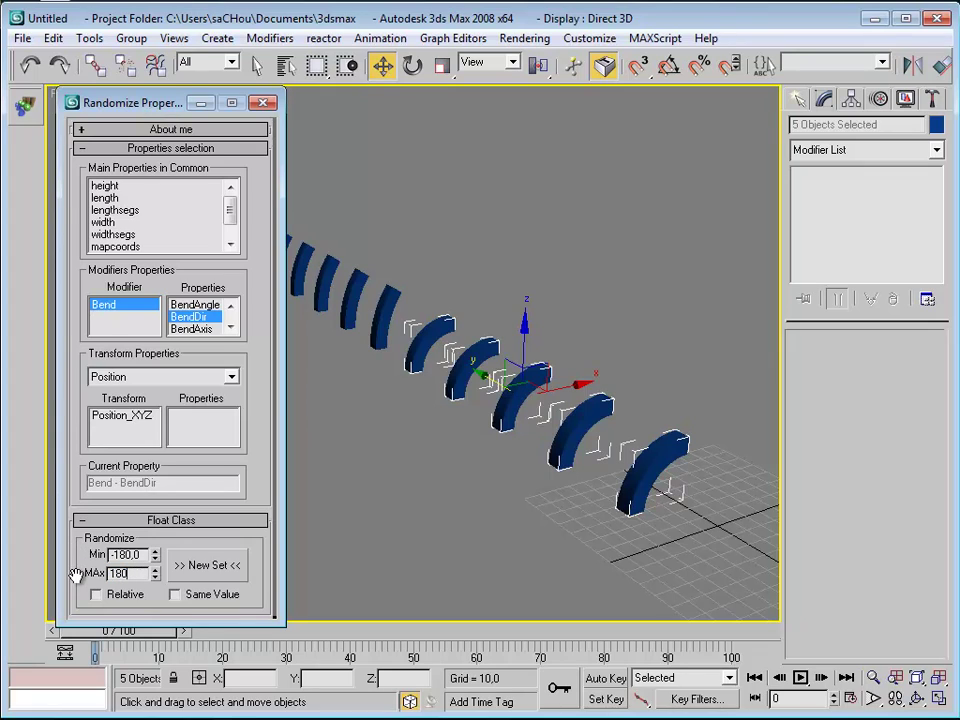
{"action": "left_click", "coordinate": [205, 566]}
{"action": "left_click", "coordinate": [205, 566]}
{"action": "left_click", "coordinate": [205, 566]}
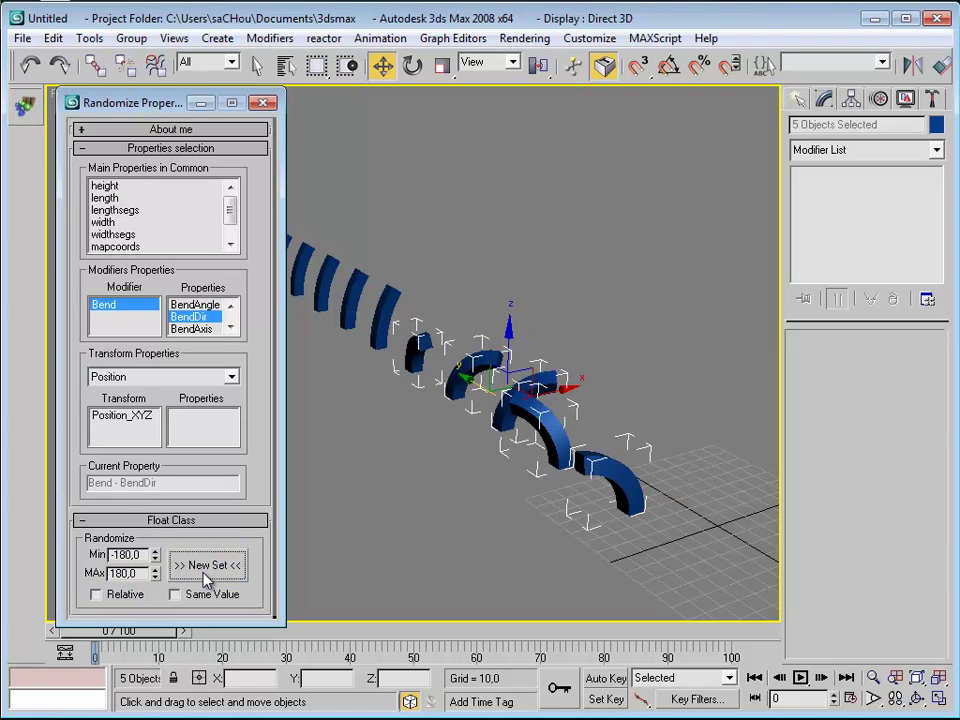
{"action": "left_click", "coordinate": [207, 568]}
Step: Select the frontmost bent box and raise its Bend direction to about 180.6
{"action": "left_click", "coordinate": [645, 485]}
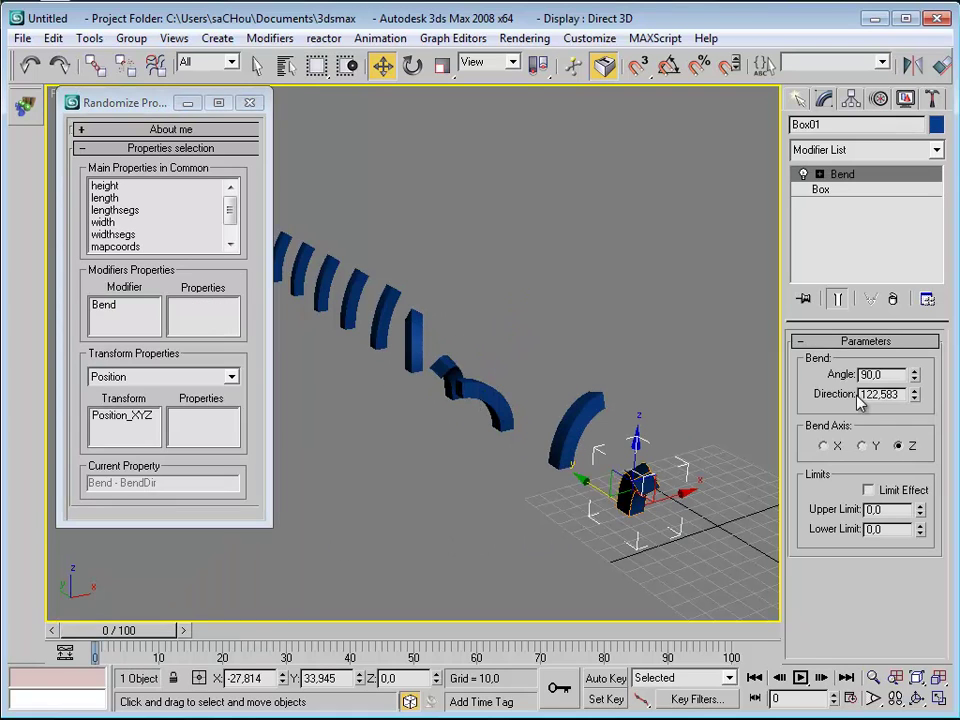
{"action": "left_click_drag", "start_coordinate": [914, 394], "coordinate": [923, 250]}
{"action": "middle_click_drag", "start_coordinate": [440, 470], "coordinate": [497, 437]}
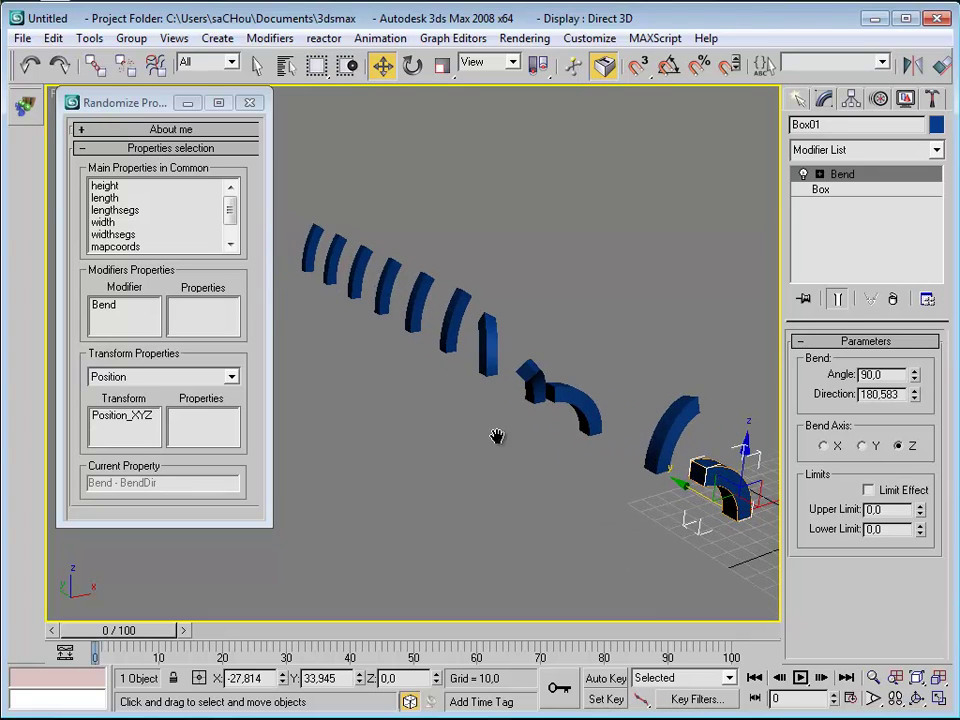
Step: Reselect the five frontmost boxes and straighten them by generating a BendAngle set with minimum and maximum at 0
{"action": "left_click_drag", "start_coordinate": [467, 348], "coordinate": [690, 538]}
{"action": "middle_click_drag", "start_coordinate": [583, 476], "coordinate": [485, 475]}
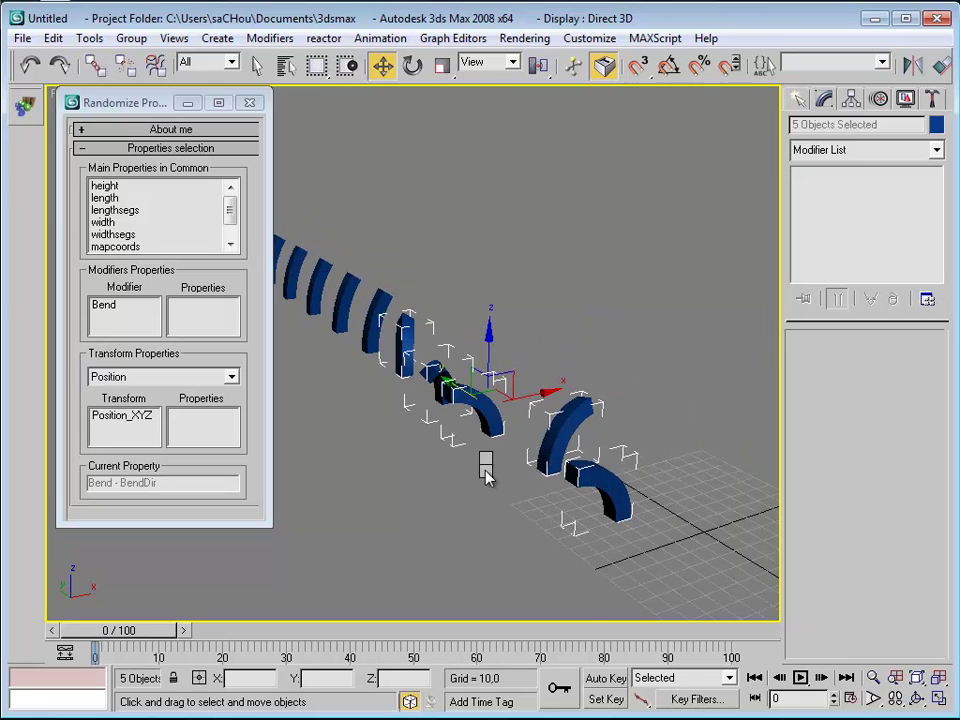
{"action": "left_click_drag", "start_coordinate": [104, 108], "coordinate": [106, 156]}
{"action": "middle_click_drag", "start_coordinate": [393, 392], "coordinate": [415, 395]}
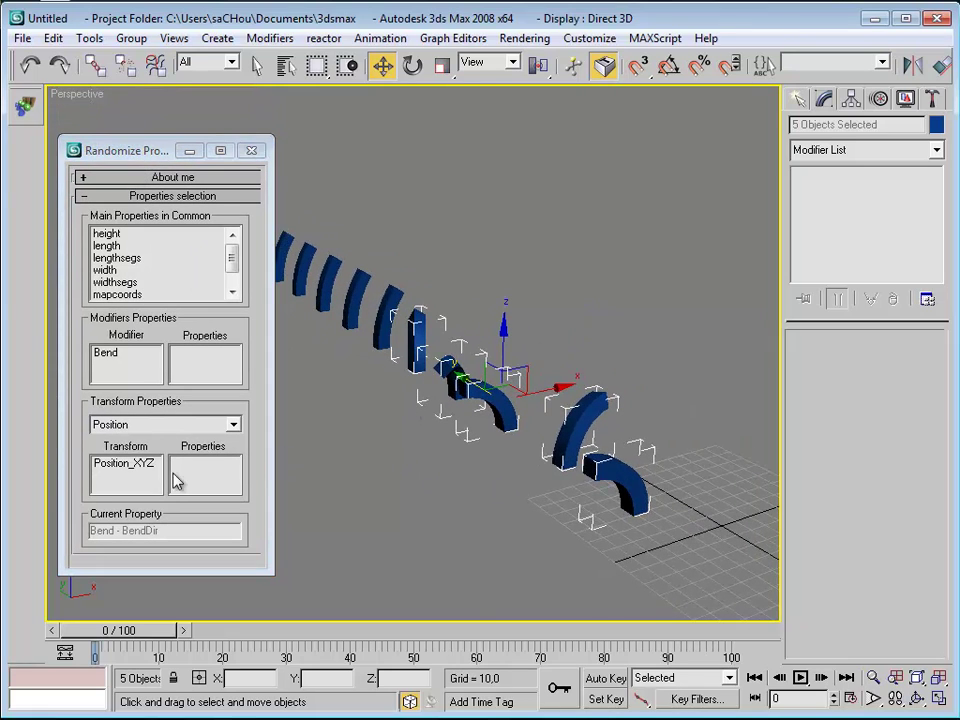
{"action": "left_click", "coordinate": [105, 353]}
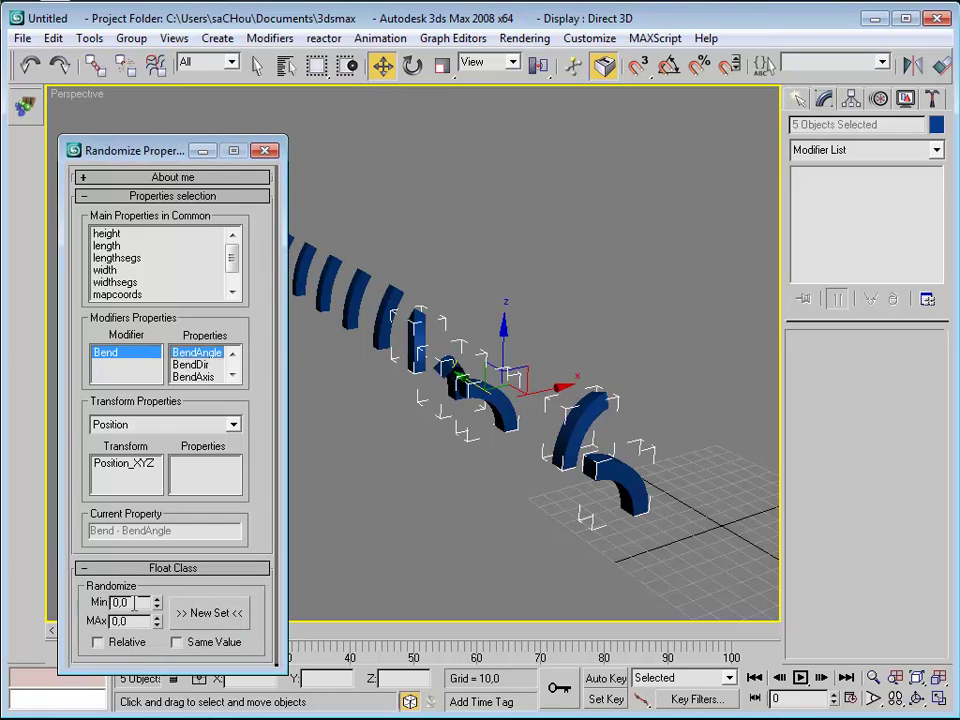
{"action": "left_click_drag", "start_coordinate": [173, 152], "coordinate": [175, 108]}
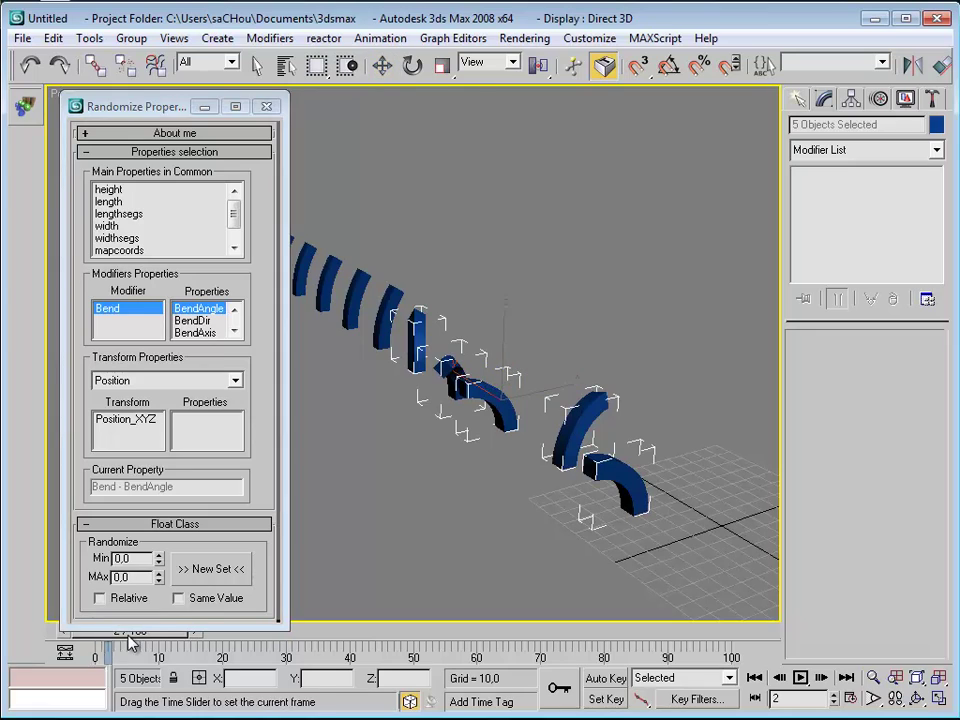
{"action": "left_click", "coordinate": [205, 570]}
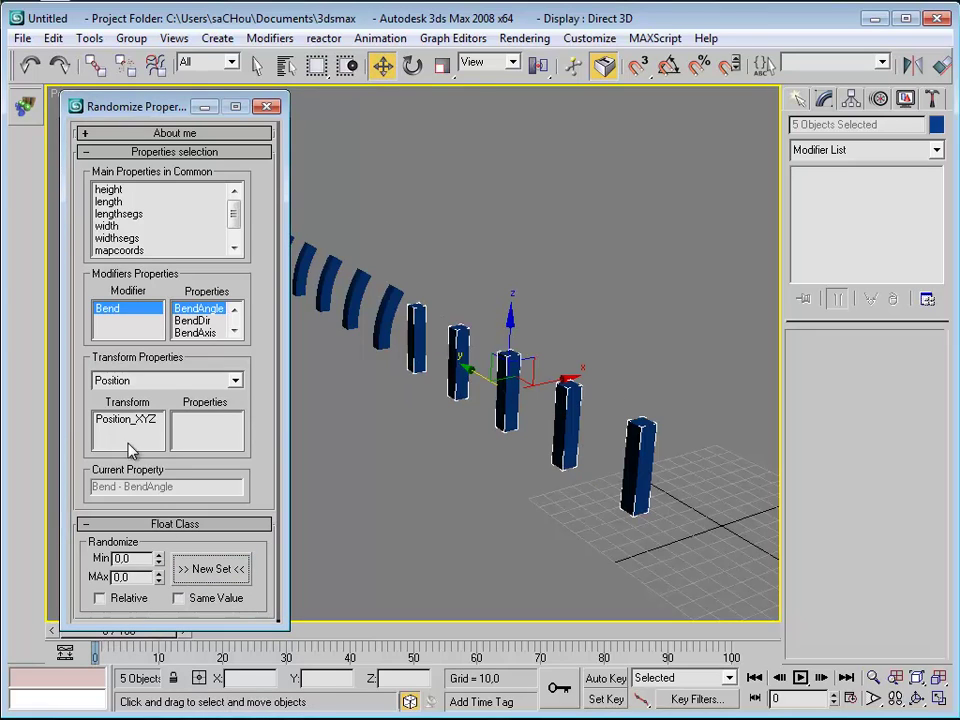
Step: Set the BendAngle randomization range from -90 to 90 and generate a new set for the five boxes
{"action": "double_click", "coordinate": [141, 559]}
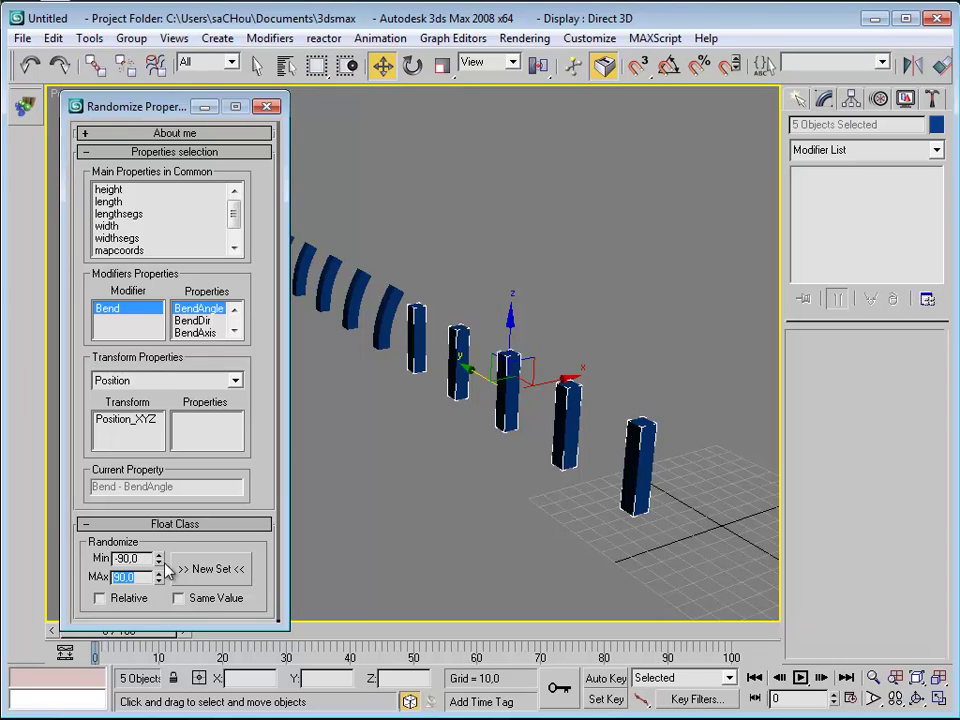
{"action": "left_click", "coordinate": [205, 570]}
Step: Turn on Auto Key and generate random BendAngle keyframes for the five boxes at frames 29, 49, 77 and 99
{"action": "key", "text": "/"}
{"action": "key", "text": "/"}
{"action": "key", "text": "/"}
{"action": "key", "text": "/"}
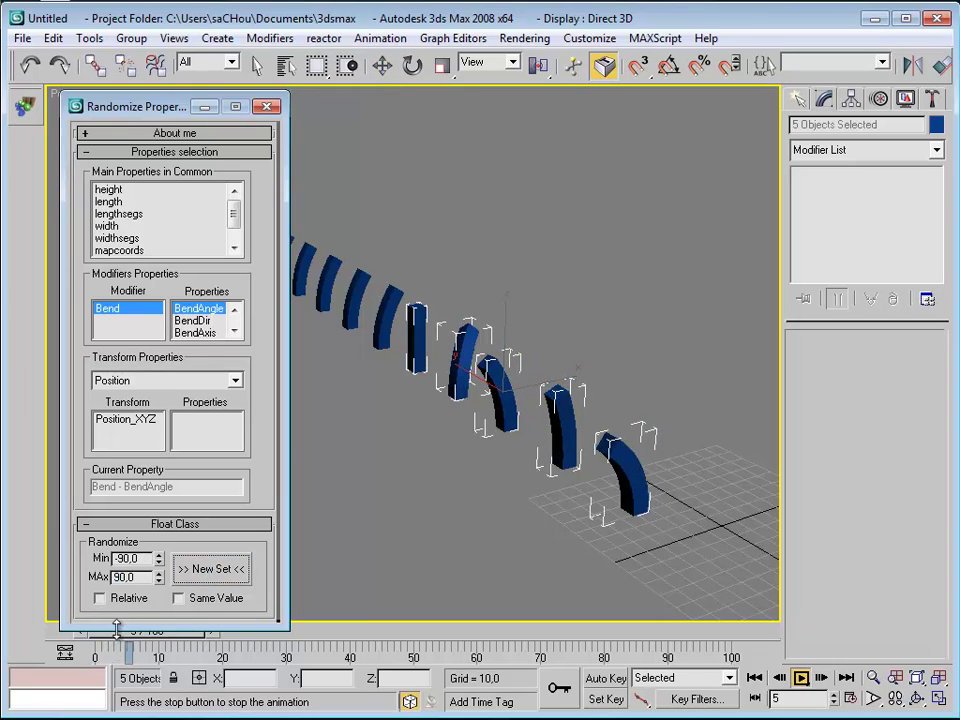
{"action": "key", "text": "n"}
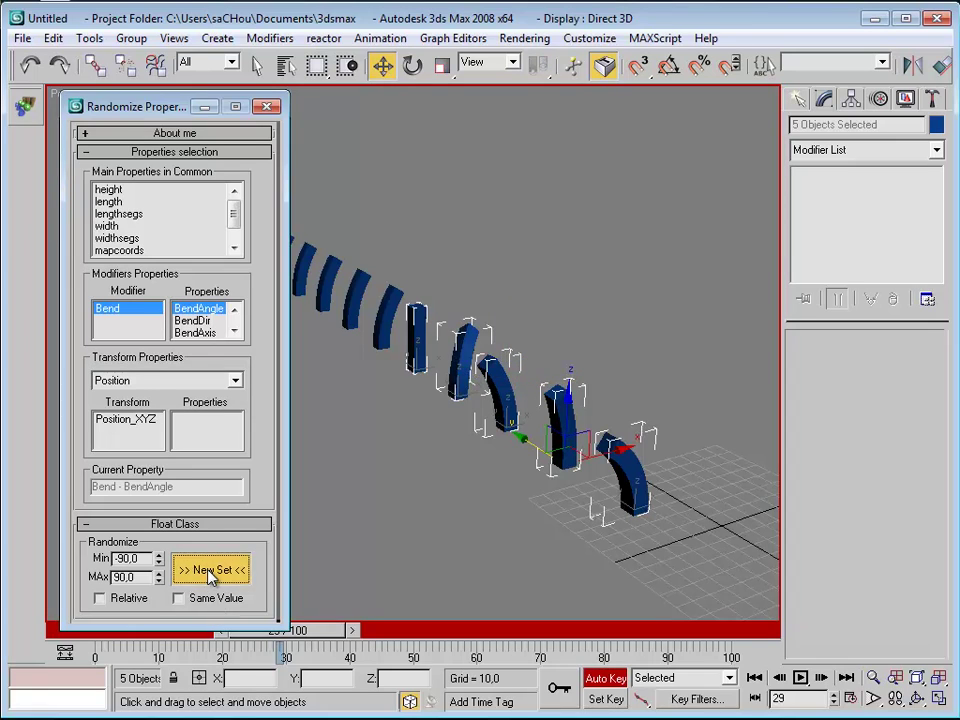
{"action": "left_click", "coordinate": [212, 569]}
{"action": "key", "text": "slash"}
{"action": "left_click", "coordinate": [214, 573]}
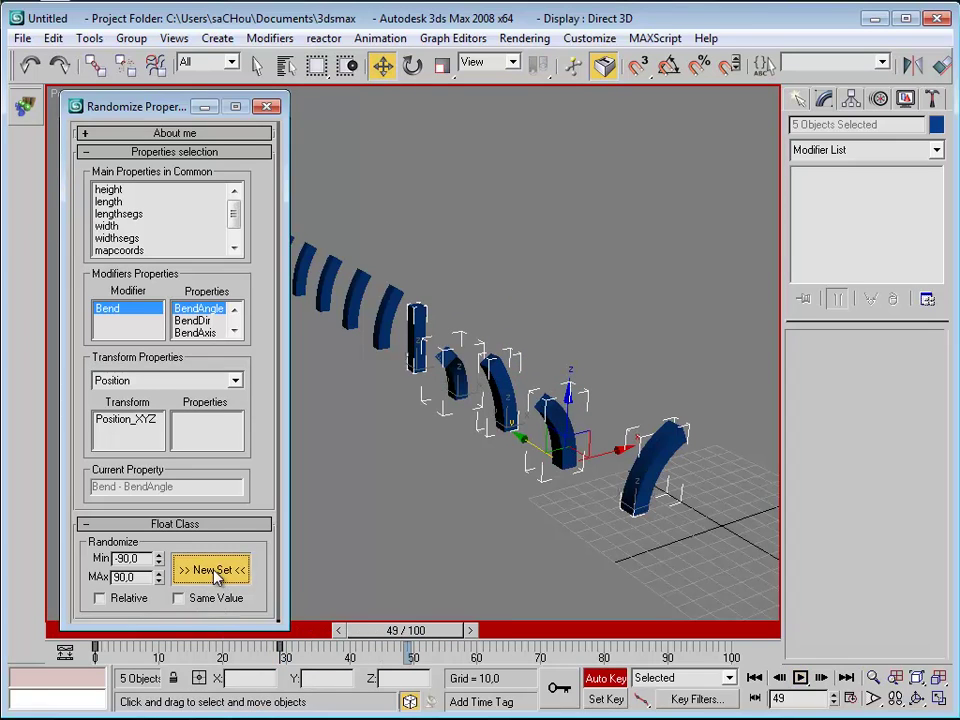
{"action": "left_click", "coordinate": [228, 567]}
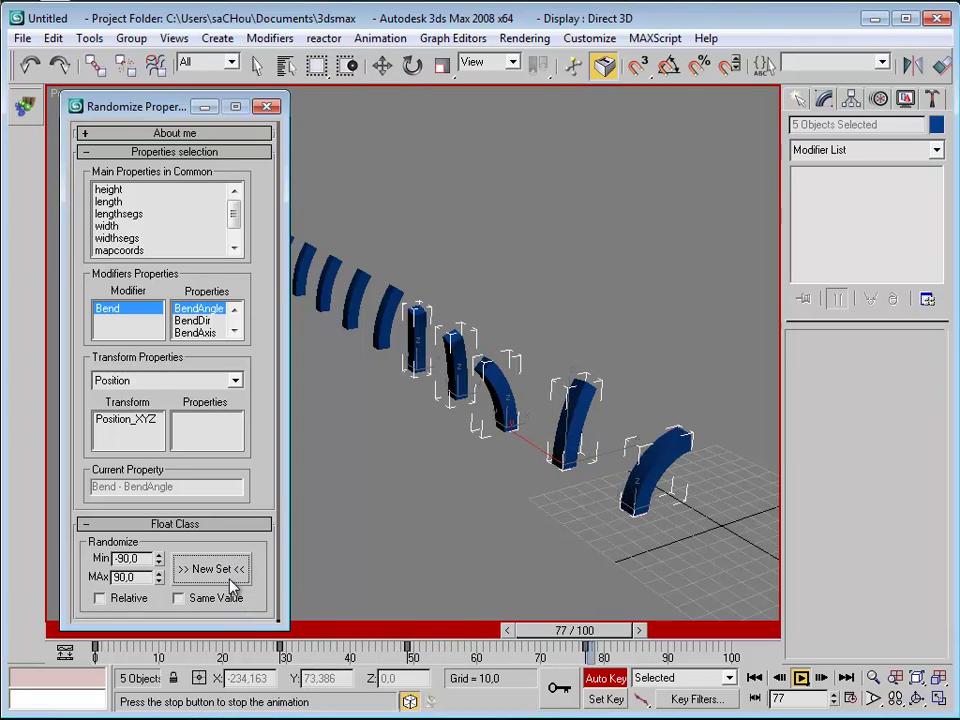
{"action": "left_click", "coordinate": [230, 578]}
{"action": "left_click", "coordinate": [226, 572]}
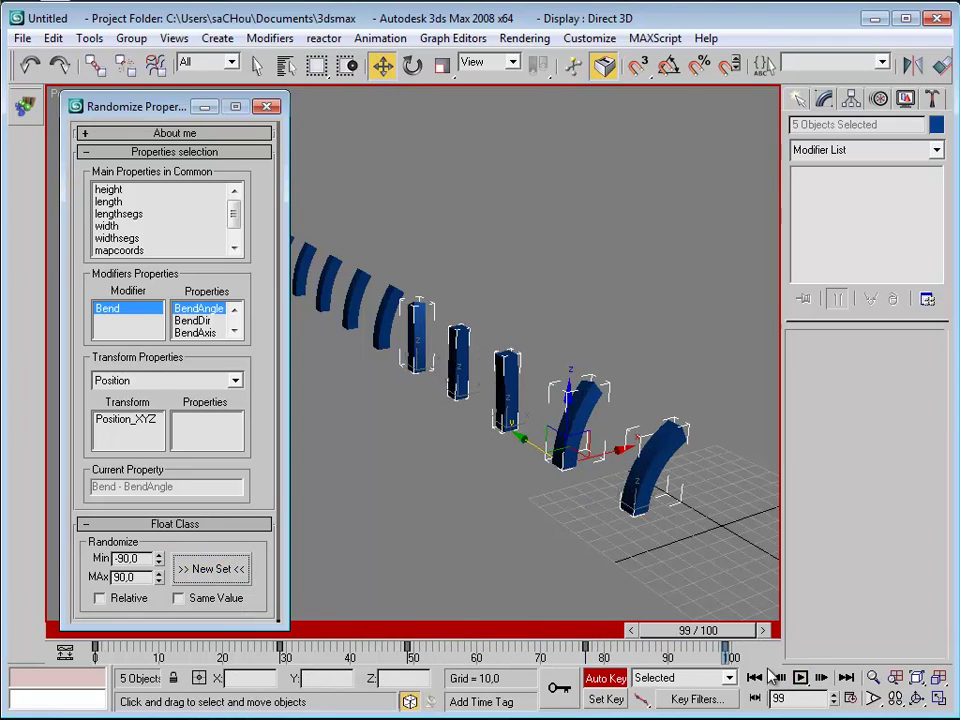
Step: Play the bend animation from the first frame with nothing selected, stop it and turn off Auto Key
{"action": "left_click", "coordinate": [754, 677]}
{"action": "left_click", "coordinate": [733, 606]}
{"action": "left_click", "coordinate": [799, 678]}
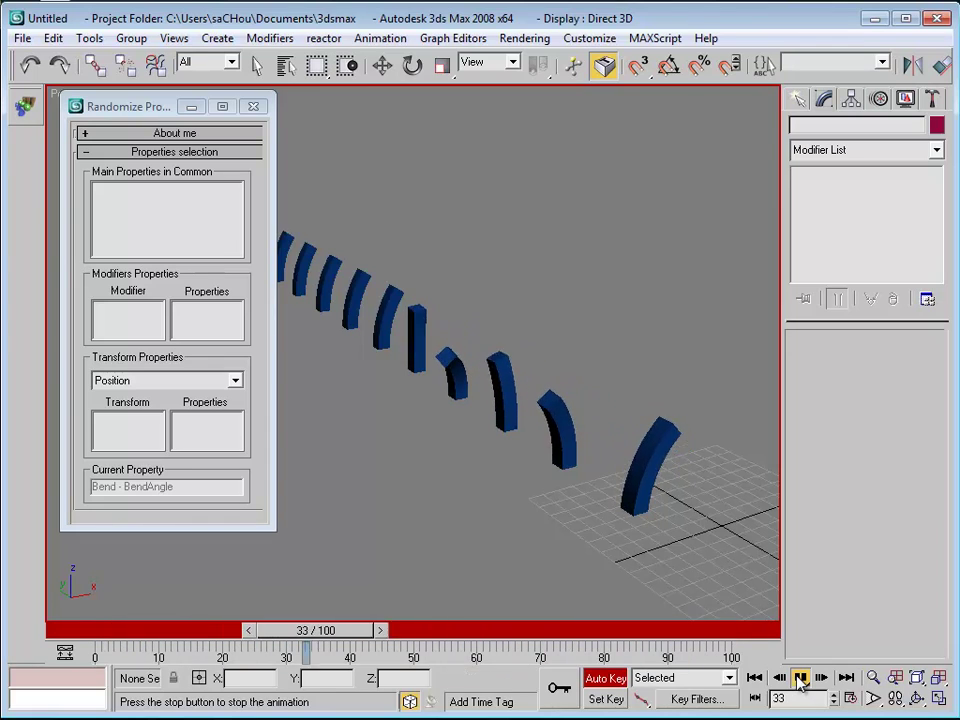
{"action": "left_click", "coordinate": [800, 679]}
{"action": "mouse_move", "coordinate": [516, 476]}
{"action": "middle_mouse_down", "text": "alt"}
{"action": "mouse_move", "coordinate": [542, 456]}
{"action": "mouse_move", "coordinate": [487, 473]}
{"action": "mouse_move", "coordinate": [514, 461]}
{"action": "middle_mouse_up", "text": "alt"}
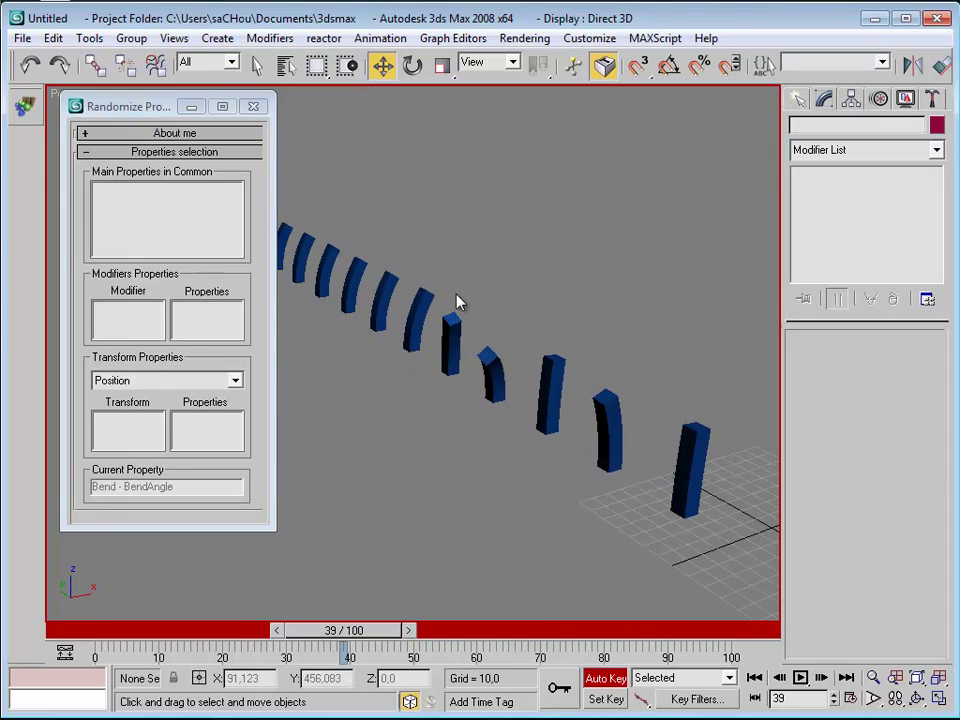
{"action": "middle_click_drag", "start_coordinate": [456, 302], "coordinate": [497, 405], "text": "alt"}
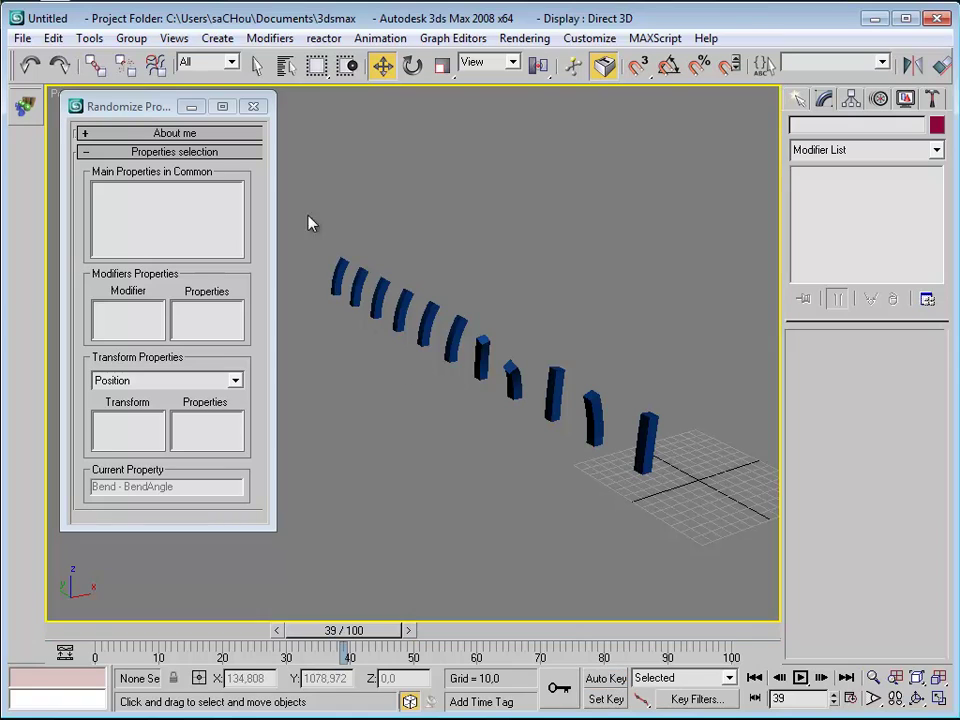
Step: Delete every box except the original one standing on the grid
{"action": "left_click_drag", "start_coordinate": [306, 214], "coordinate": [707, 536]}
{"action": "middle_click_drag", "start_coordinate": [529, 516], "coordinate": [510, 489], "text": "alt"}
{"action": "left_click", "coordinate": [510, 489]}
{"action": "left_click_drag", "start_coordinate": [371, 286], "coordinate": [615, 544]}
{"action": "left_click", "coordinate": [596, 405]}
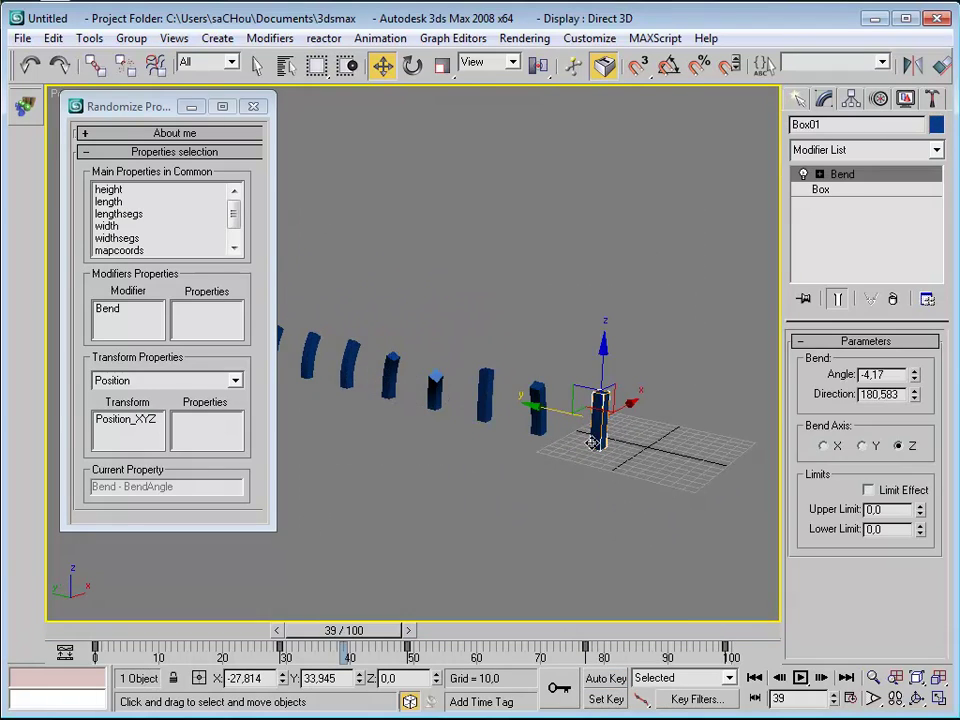
{"action": "middle_click_drag", "start_coordinate": [596, 405], "coordinate": [606, 396], "text": "alt"}
{"action": "key", "text": "ctrl+i"}
{"action": "key", "text": "Delete"}
{"action": "middle_click_drag", "start_coordinate": [550, 369], "coordinate": [495, 377]}
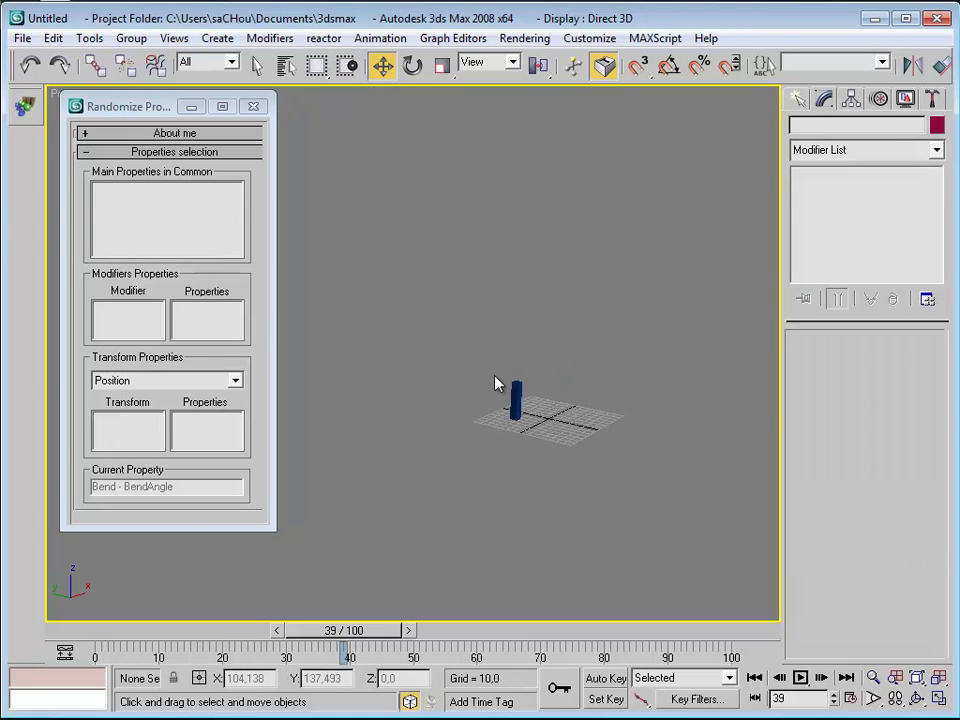
Step: Add a Twist modifier above the Bend on the remaining box
{"action": "left_click", "coordinate": [516, 399]}
{"action": "key", "text": "z"}
{"action": "left_click", "coordinate": [822, 154]}
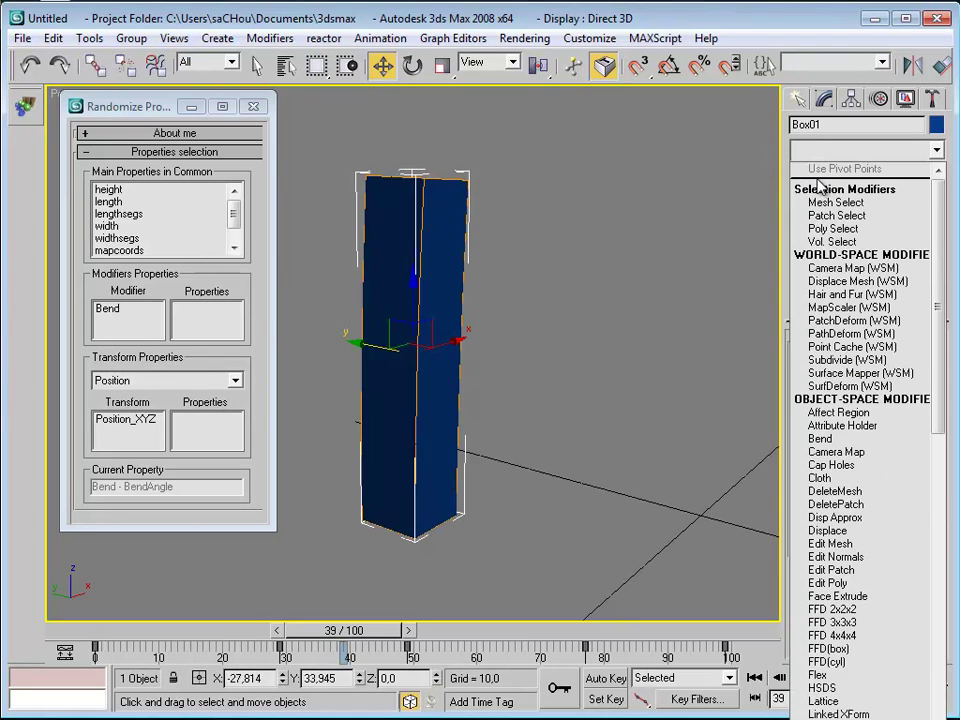
{"action": "left_click", "coordinate": [824, 152]}
{"action": "left_click", "coordinate": [824, 152]}
{"action": "key", "text": "t"}
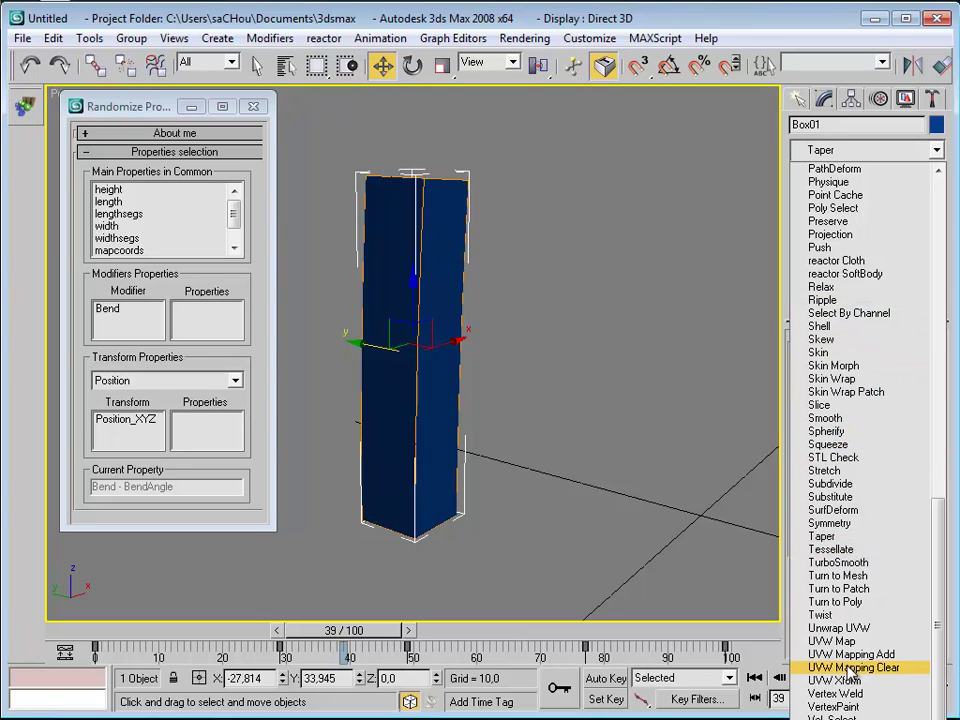
{"action": "left_click", "coordinate": [822, 614]}
Step: Clone the twisted-and-bent box along X as 5 evenly spaced copies
{"action": "scroll", "coordinate": [610, 505], "scroll_direction": "down", "scroll_amount": 4}
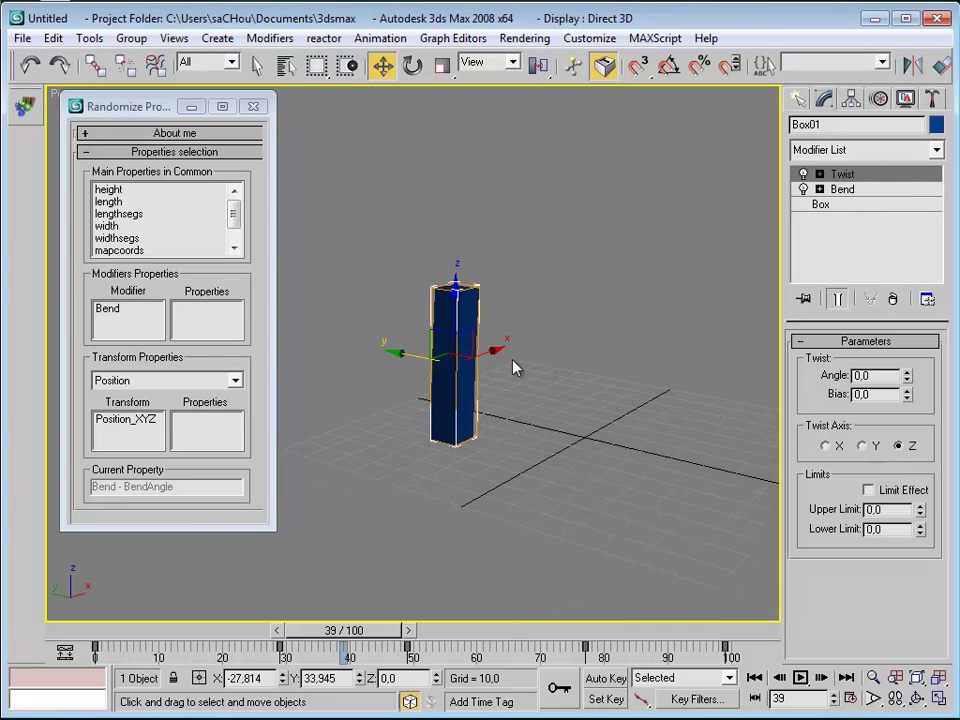
{"action": "left_click_drag", "start_coordinate": [493, 349], "coordinate": [576, 347], "text": "shift"}
{"action": "left_click", "coordinate": [498, 378]}
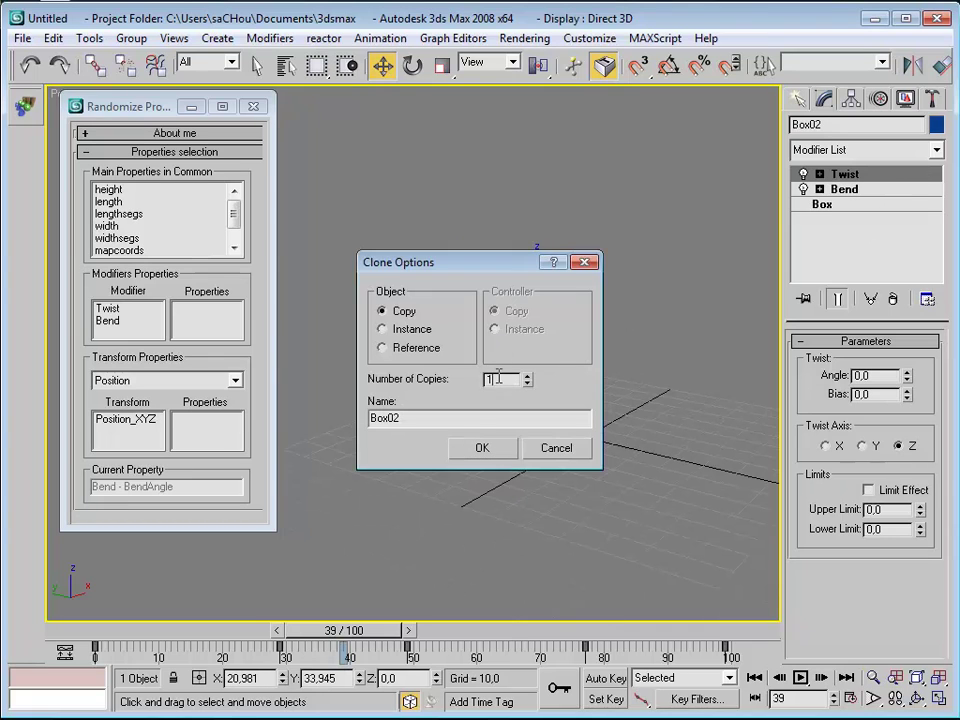
{"action": "scroll", "coordinate": [539, 380], "scroll_direction": "down", "scroll_amount": 2}
{"action": "middle_click_drag", "start_coordinate": [539, 380], "coordinate": [470, 380]}
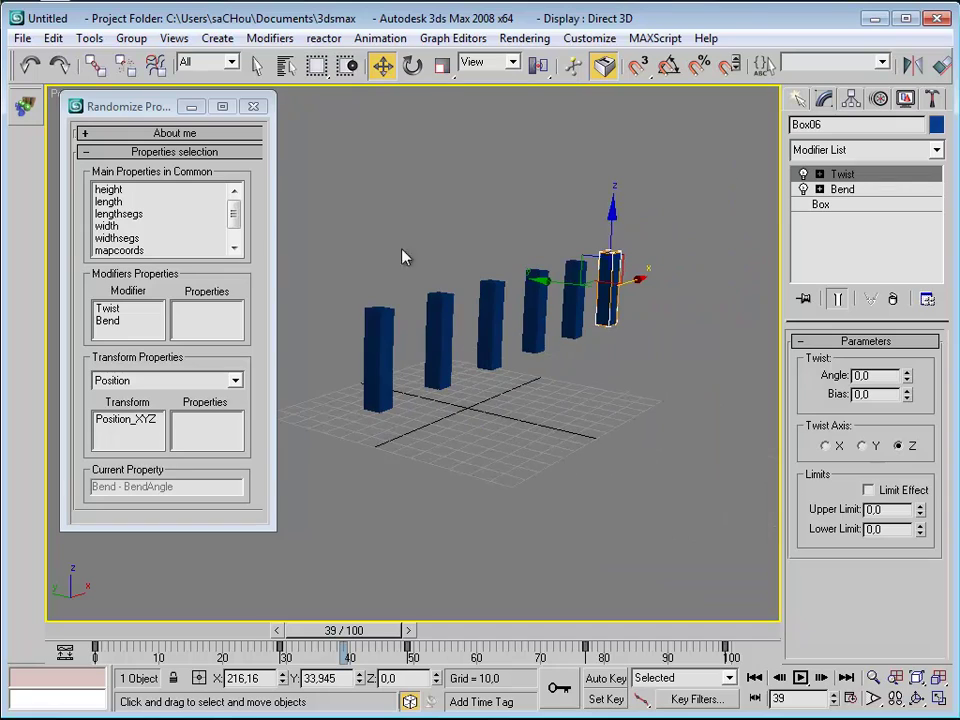
Step: Select all six boxes and choose the Twist modifier's angle as the property to randomize
{"action": "left_click_drag", "start_coordinate": [340, 243], "coordinate": [729, 495]}
{"action": "middle_click_drag", "start_coordinate": [378, 332], "coordinate": [417, 339]}
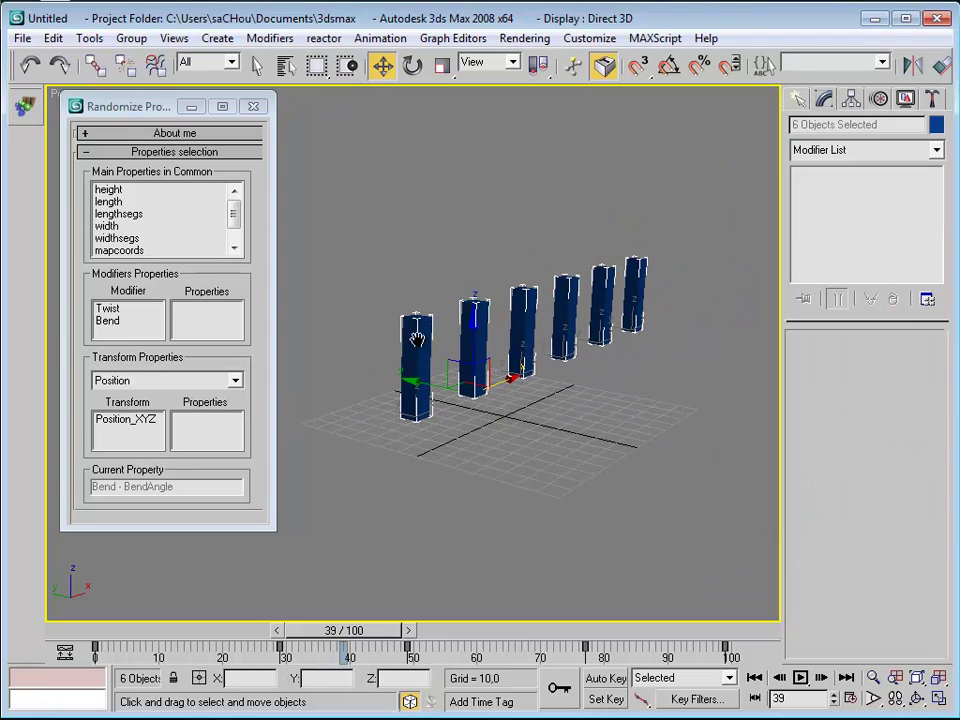
{"action": "left_click", "coordinate": [111, 309]}
{"action": "left_click", "coordinate": [233, 332]}
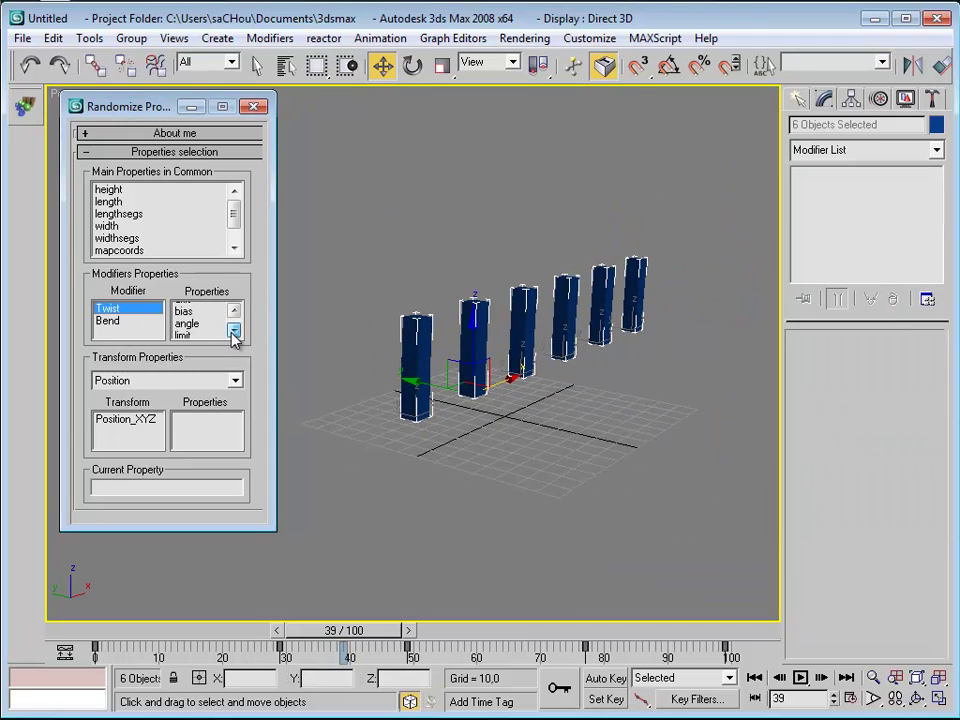
{"action": "left_click", "coordinate": [233, 332]}
{"action": "left_click", "coordinate": [233, 313]}
{"action": "left_click", "coordinate": [233, 313]}
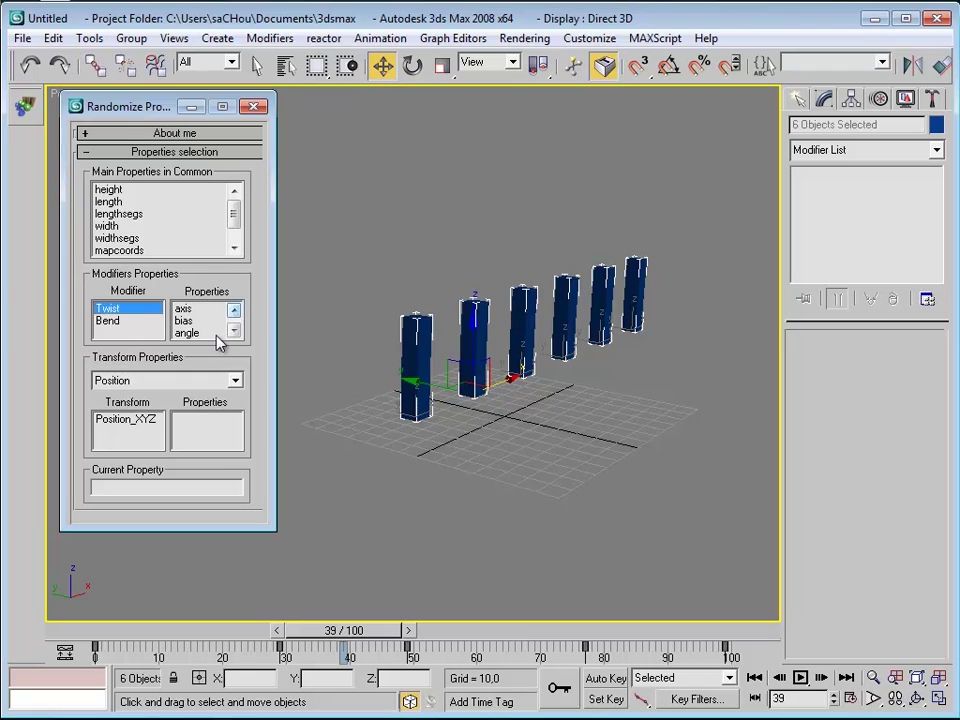
{"action": "left_click", "coordinate": [190, 333]}
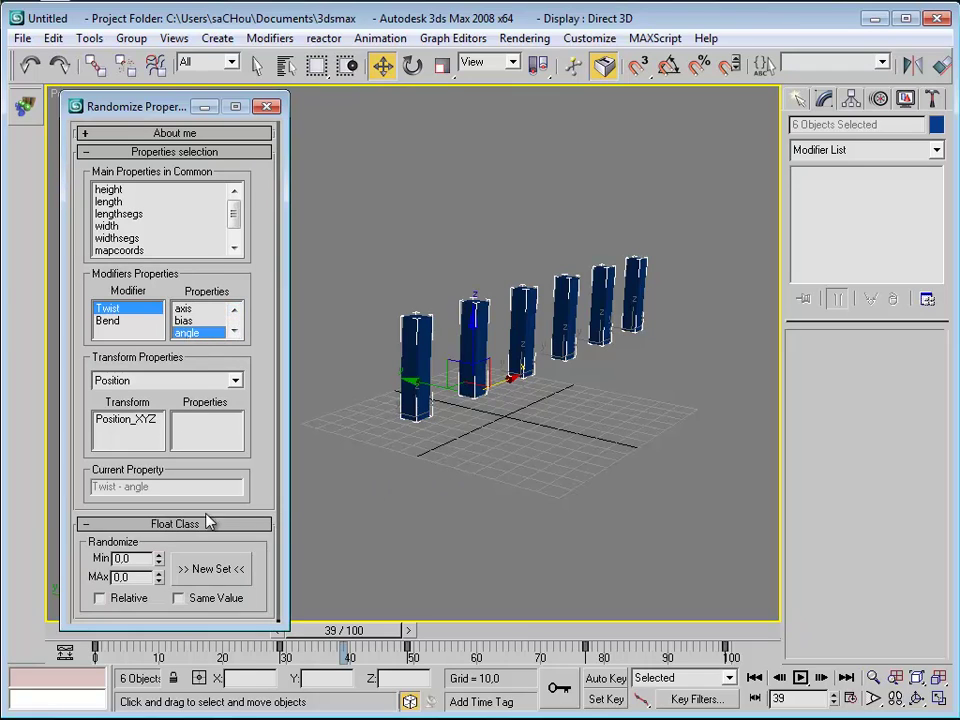
Step: Set the Twist angle randomization range from -90 to 90 and generate new sets for the six boxes
{"action": "left_click_drag", "start_coordinate": [138, 559], "coordinate": [84, 548]}
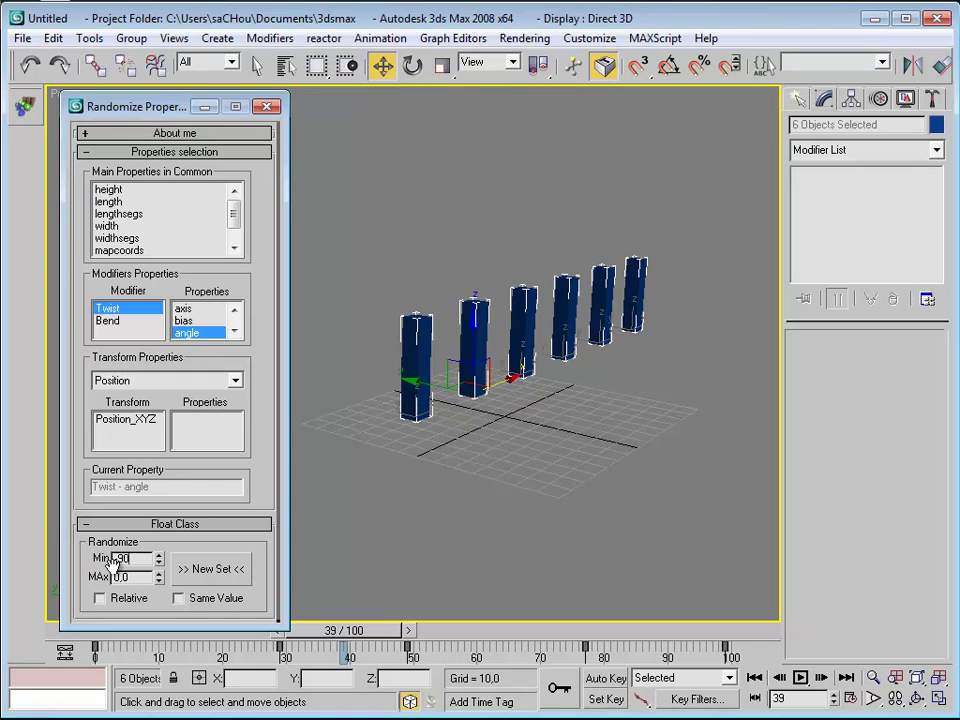
{"action": "left_click", "coordinate": [208, 581]}
{"action": "left_click", "coordinate": [208, 581]}
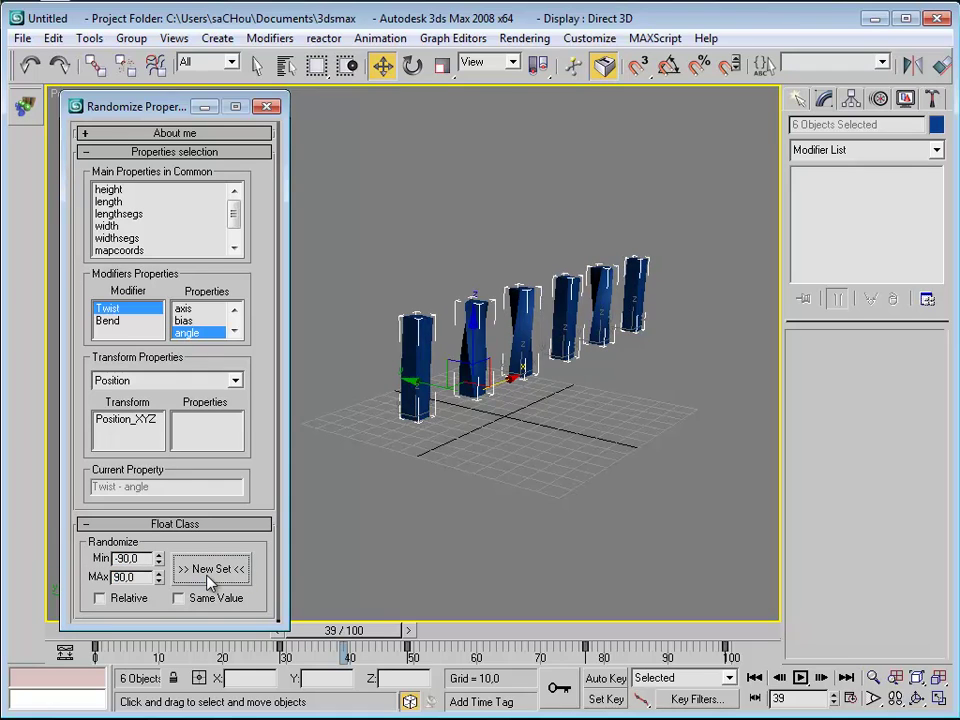
Step: Generate further Twist angle sets for the six boxes, and randomize their Bend angle between -90 and 90
{"action": "left_click", "coordinate": [208, 581]}
{"action": "left_click", "coordinate": [208, 581]}
{"action": "left_click", "coordinate": [110, 325]}
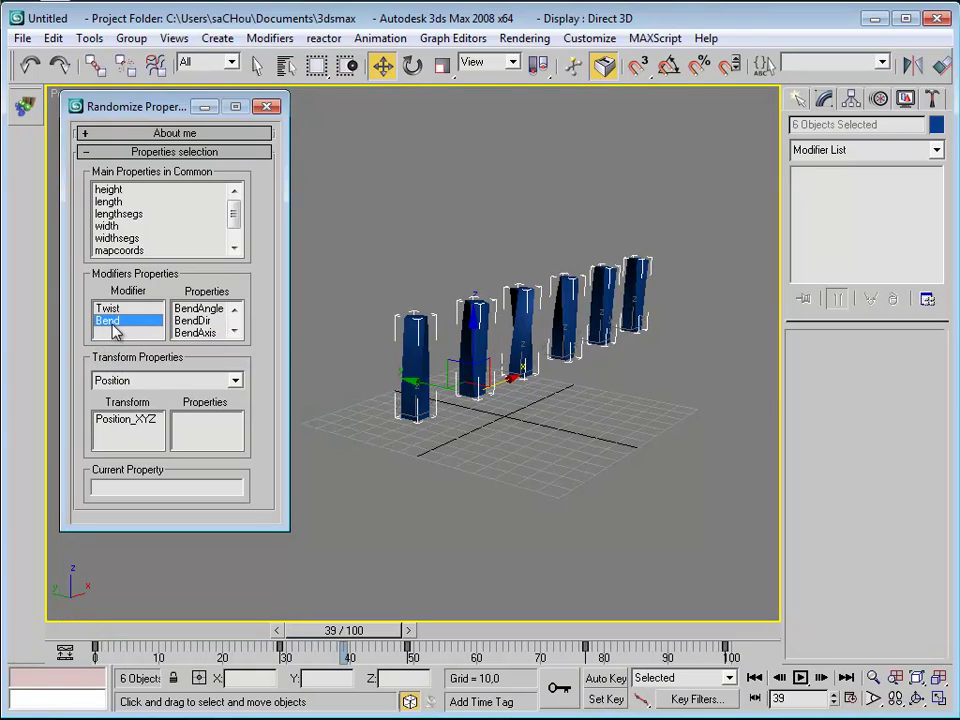
{"action": "left_click", "coordinate": [199, 309]}
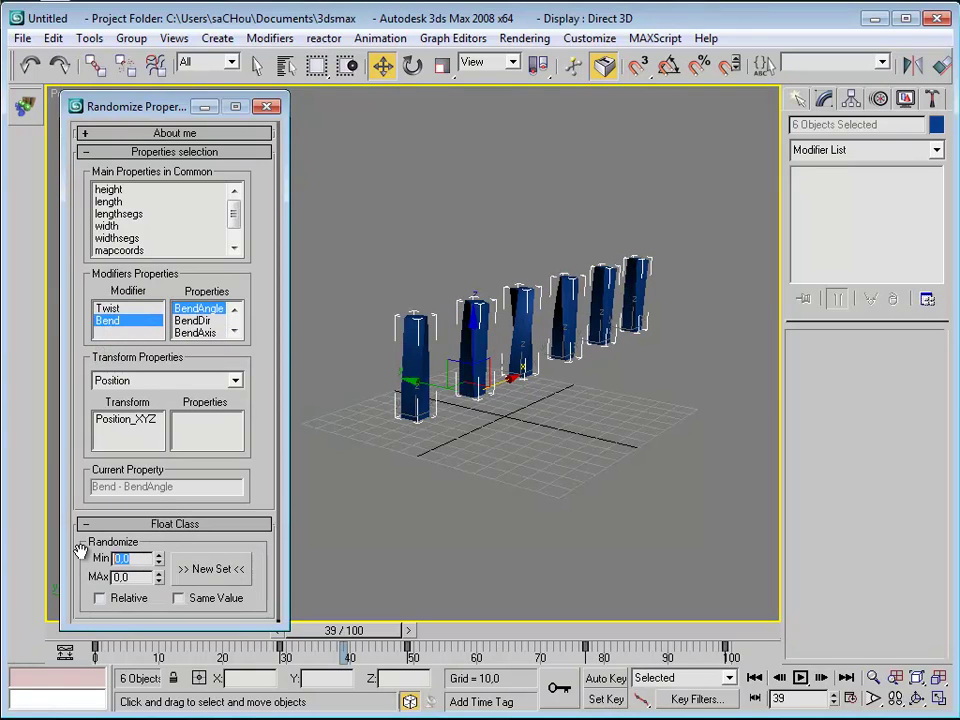
{"action": "key", "text": "Return"}
{"action": "left_click", "coordinate": [190, 569]}
{"action": "left_click", "coordinate": [206, 569]}
{"action": "left_click", "coordinate": [206, 569]}
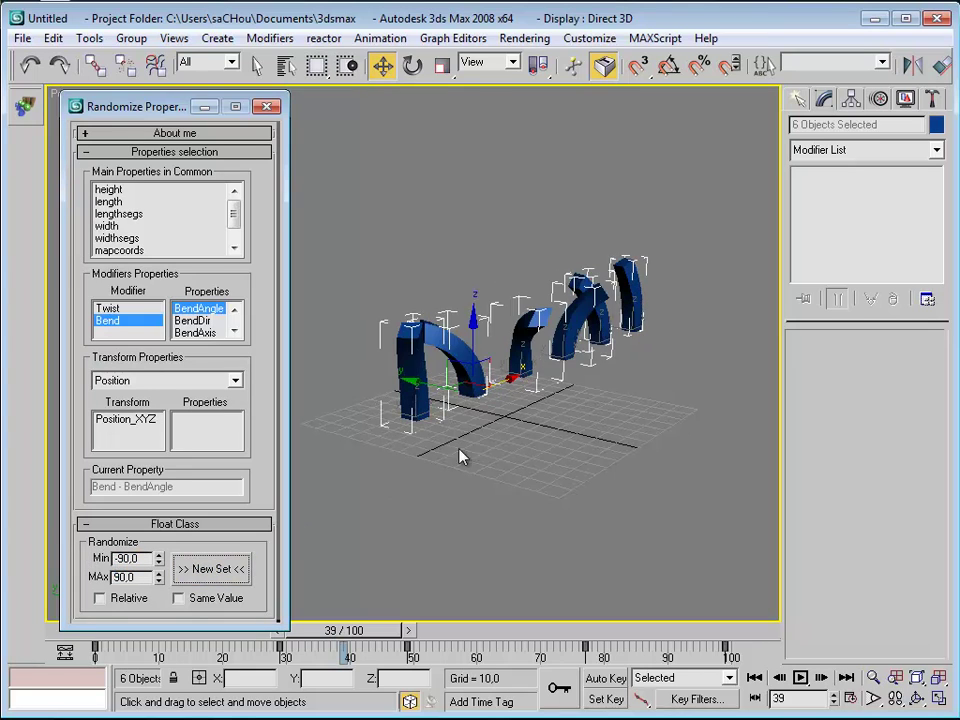
Step: Delete all the bent boxes except the first one in the row
{"action": "mouse_move", "coordinate": [499, 446]}
{"action": "middle_mouse_down"}
{"action": "mouse_move", "coordinate": [474, 462]}
{"action": "mouse_move", "coordinate": [515, 440]}
{"action": "middle_mouse_up"}
{"action": "right_click", "coordinate": [510, 435]}
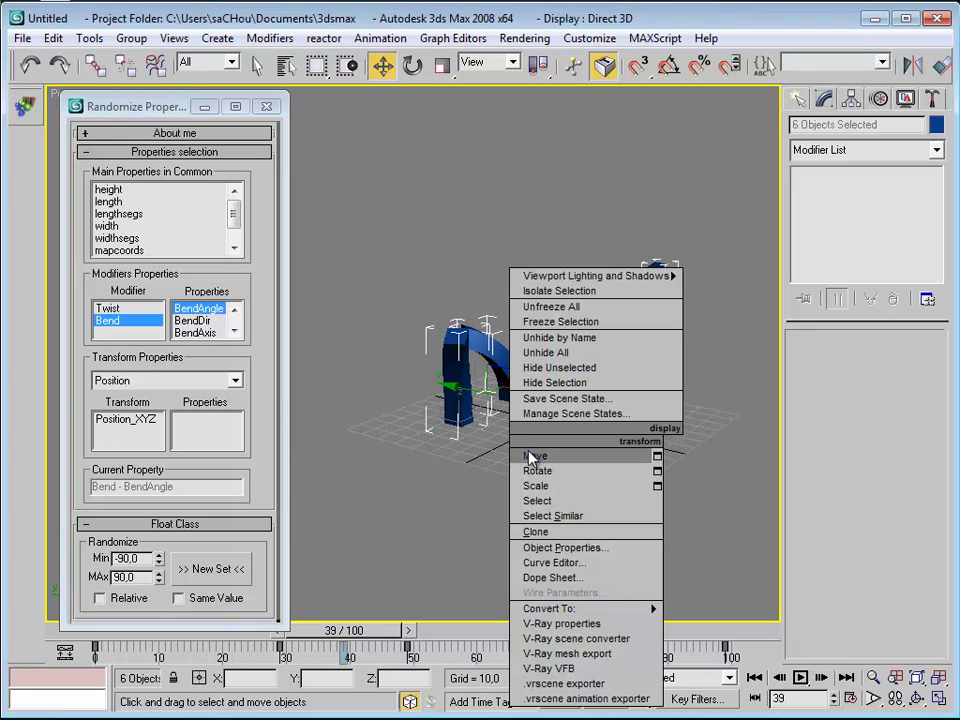
{"action": "left_click", "coordinate": [463, 463]}
{"action": "left_click_drag", "start_coordinate": [392, 199], "coordinate": [675, 439]}
{"action": "left_click", "coordinate": [518, 296]}
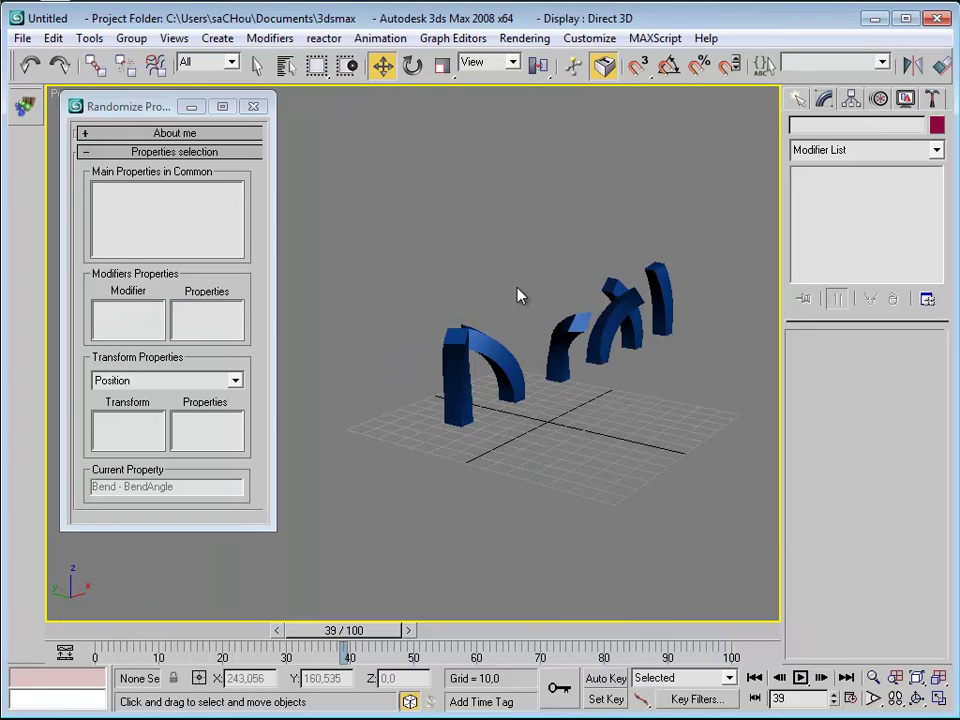
{"action": "left_click_drag", "start_coordinate": [517, 288], "coordinate": [754, 500]}
{"action": "key", "text": "Delete"}
Step: Select the remaining box and list the randomizable properties of its Position_XYZ controller
{"action": "left_click_drag", "start_coordinate": [377, 324], "coordinate": [452, 385]}
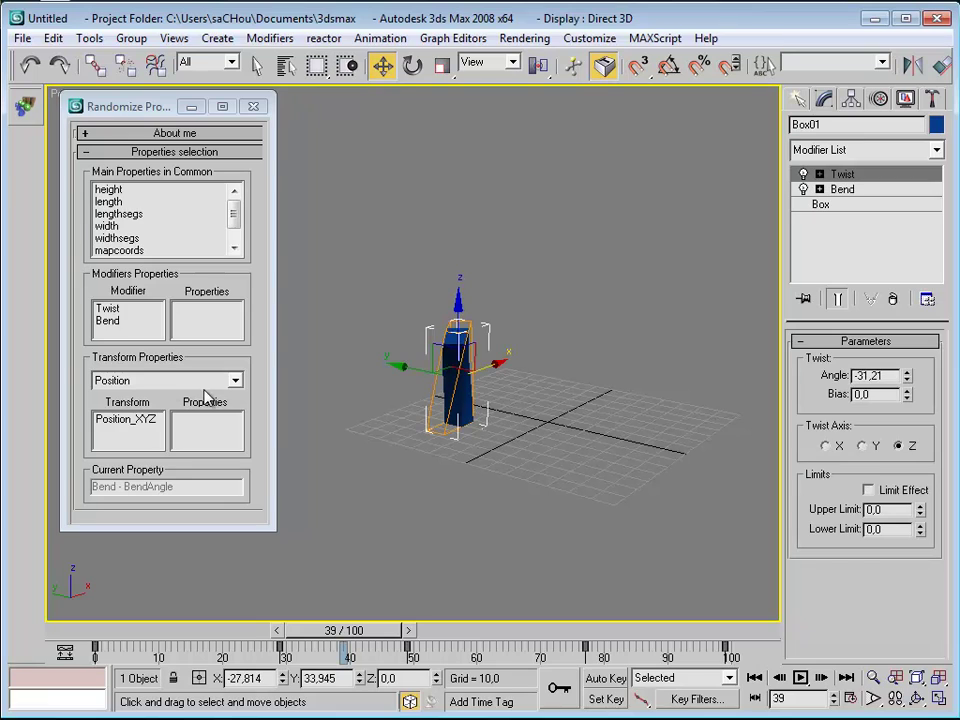
{"action": "left_click", "coordinate": [150, 380]}
{"action": "left_click", "coordinate": [122, 392]}
{"action": "left_click", "coordinate": [124, 421]}
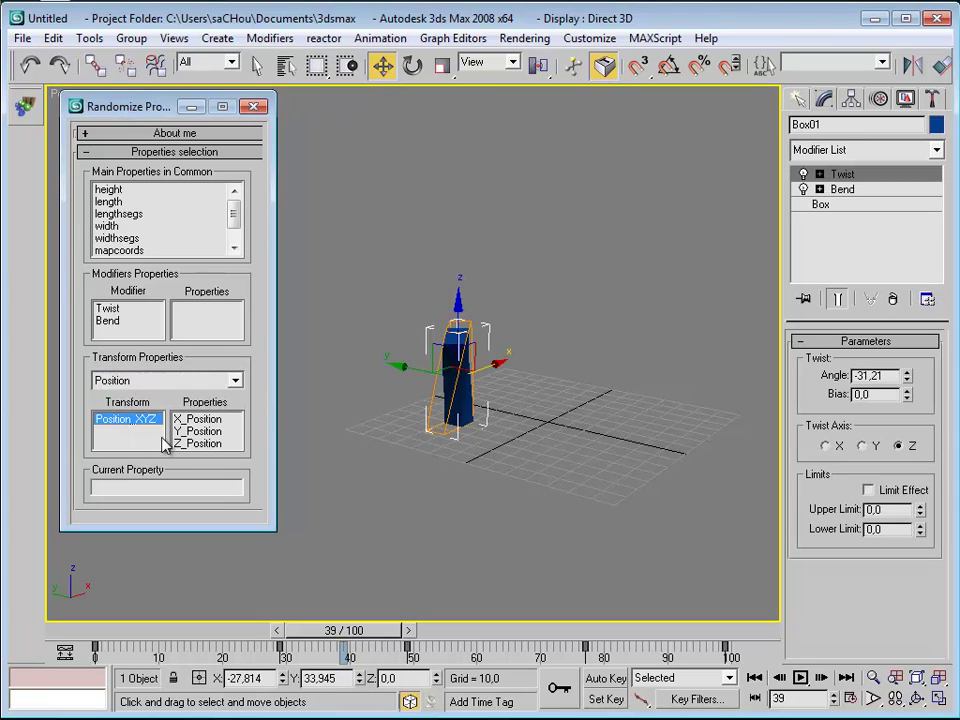
Step: Clone the box along Y as 3 evenly spaced copies
{"action": "left_click_drag", "start_coordinate": [386, 381], "coordinate": [442, 372], "text": "shift"}
{"action": "left_click", "coordinate": [527, 376]}
{"action": "left_click", "coordinate": [527, 376]}
{"action": "left_click", "coordinate": [497, 451]}
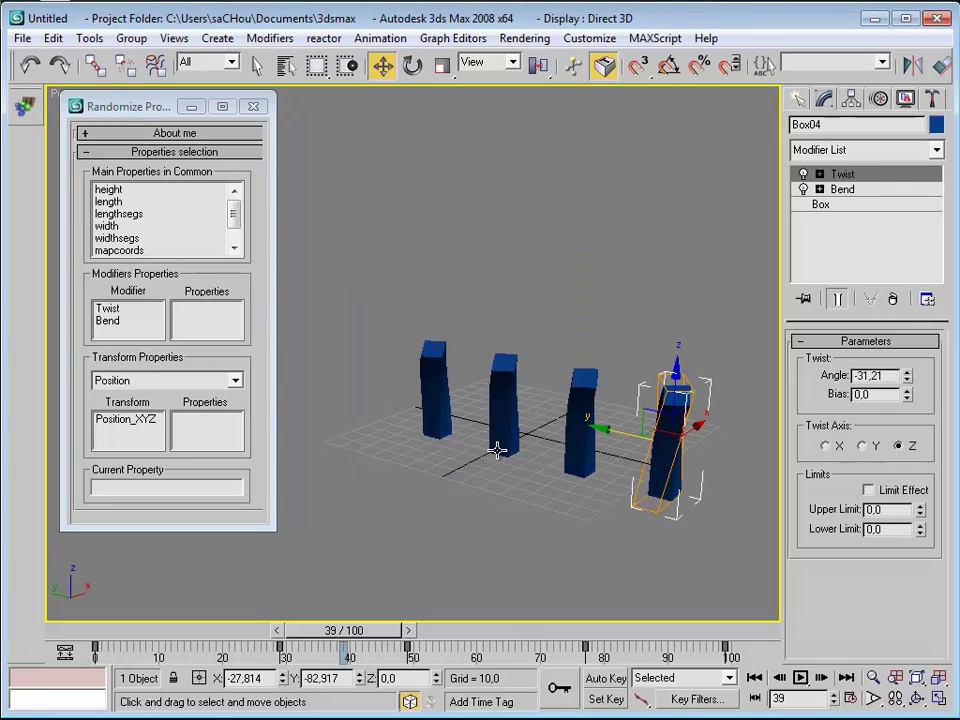
Step: Select all four boxes and choose the Z_Position property of Position_XYZ for randomization
{"action": "key", "text": "ctrl+a"}
{"action": "left_click", "coordinate": [118, 420]}
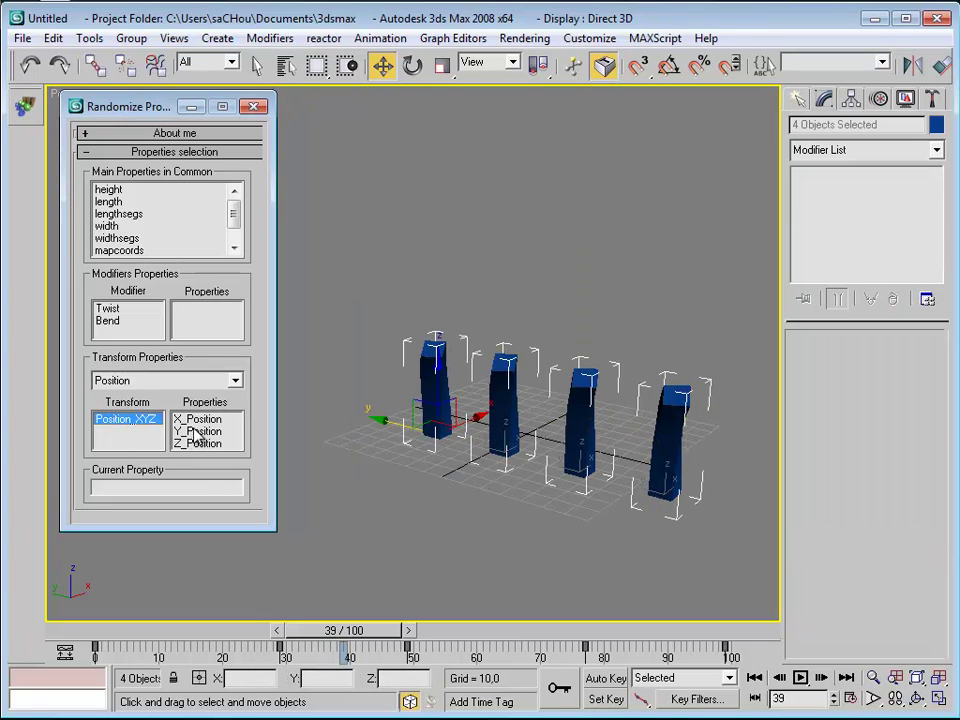
{"action": "left_click", "coordinate": [200, 443]}
Step: Set the Z position randomization range from 0 to 100 and generate several new sets for the boxes
{"action": "left_click_drag", "start_coordinate": [134, 558], "coordinate": [86, 558]}
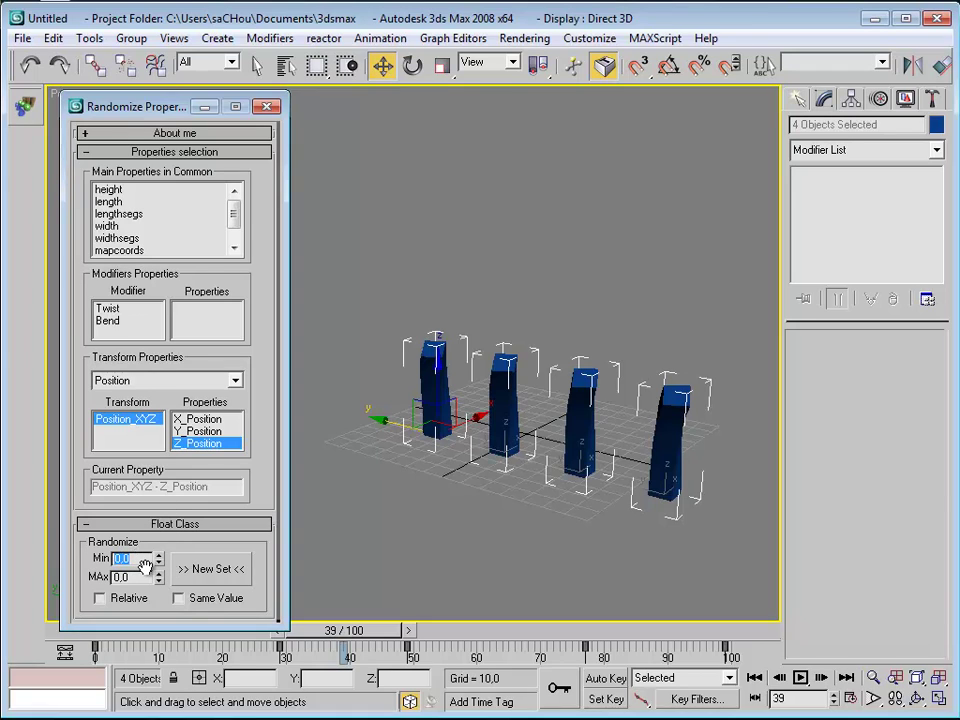
{"action": "left_click", "coordinate": [209, 569]}
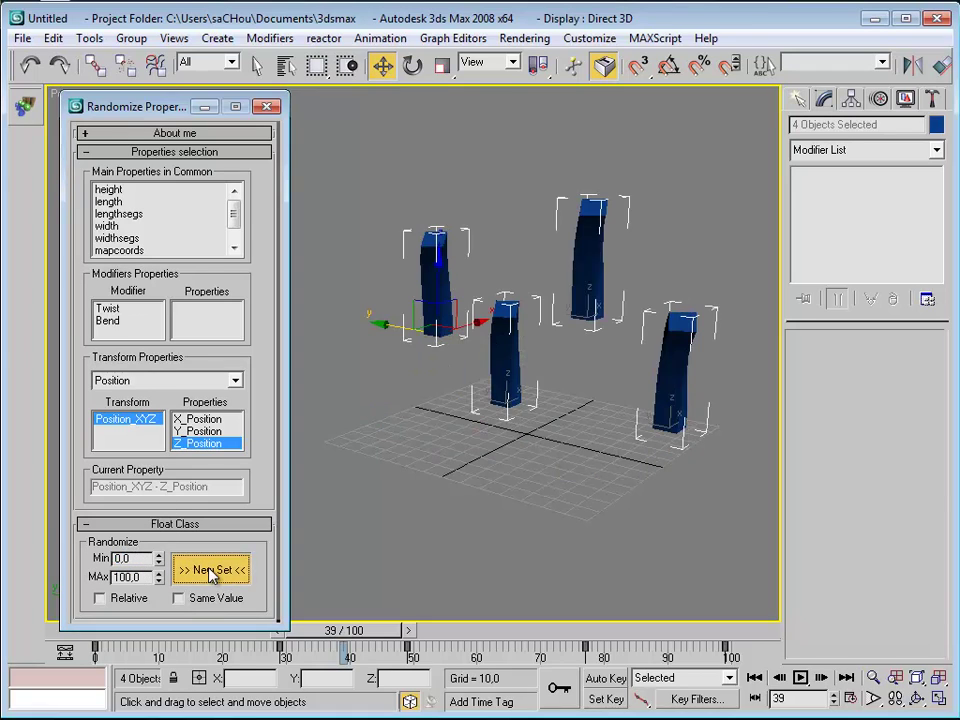
{"action": "left_click", "coordinate": [209, 569]}
{"action": "left_click", "coordinate": [209, 569]}
{"action": "left_click", "coordinate": [209, 569]}
{"action": "left_click", "coordinate": [211, 570]}
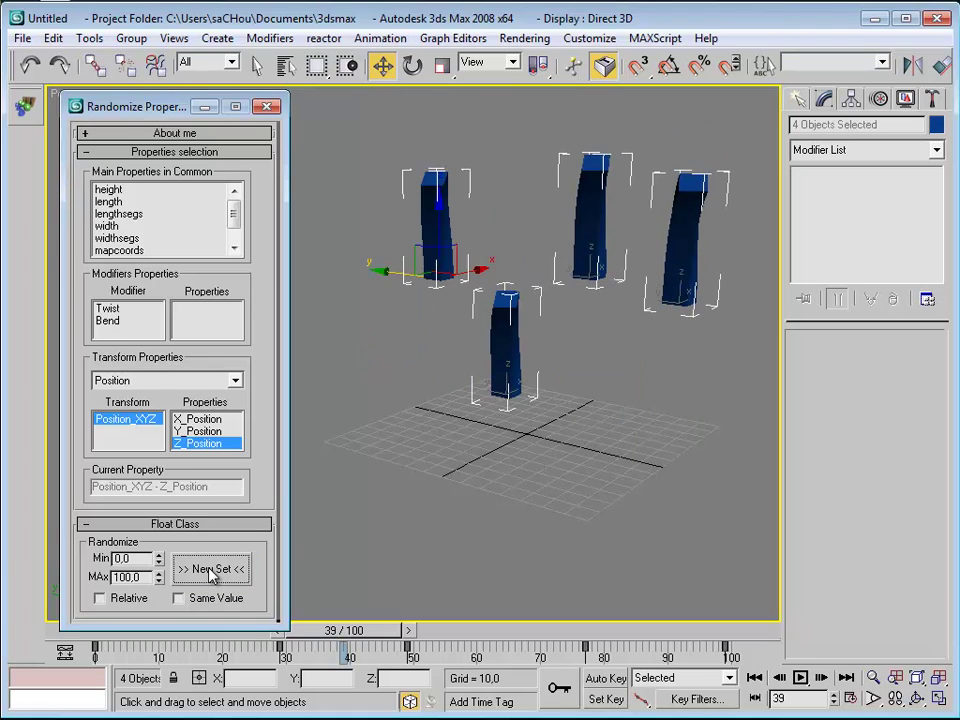
{"action": "left_click", "coordinate": [211, 570]}
{"action": "left_click", "coordinate": [211, 570]}
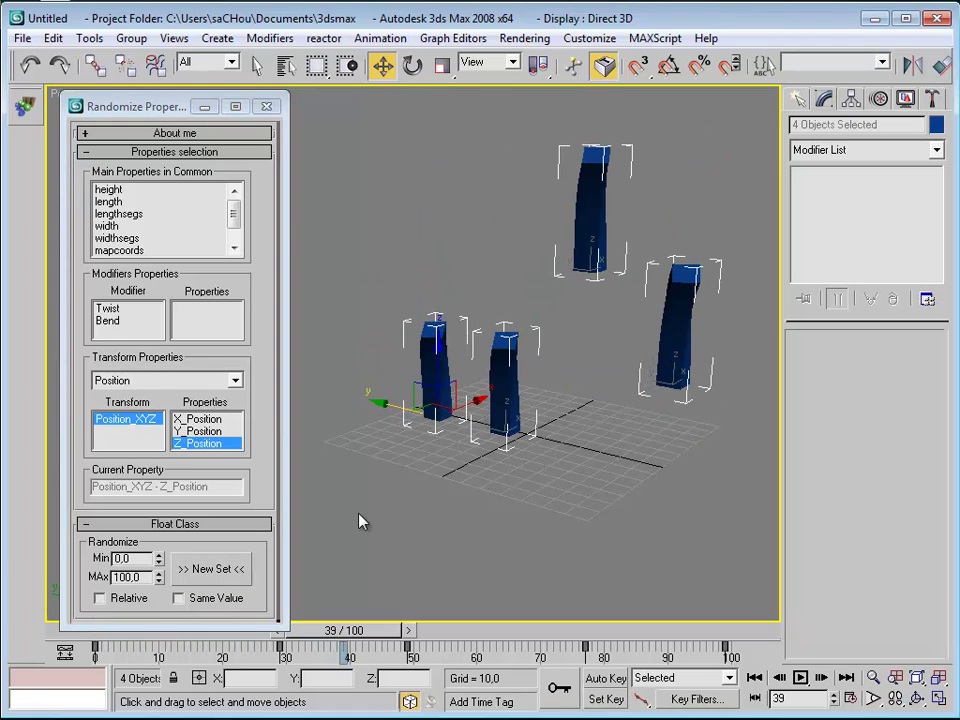
Step: Delete the three cloned boxes and reset the remaining box's Z position to 0
{"action": "middle_click_drag", "start_coordinate": [443, 500], "coordinate": [416, 515]}
{"action": "left_click", "coordinate": [416, 515]}
{"action": "left_click_drag", "start_coordinate": [467, 172], "coordinate": [638, 468]}
{"action": "key", "text": "Delete"}
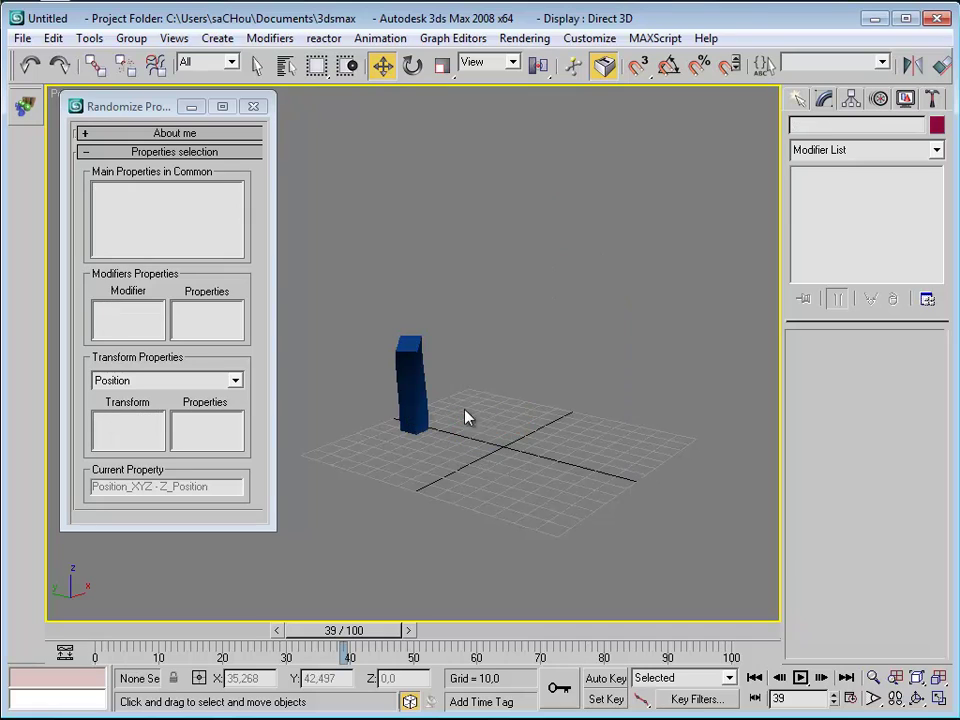
{"action": "left_click", "coordinate": [414, 398]}
{"action": "right_click", "coordinate": [436, 680]}
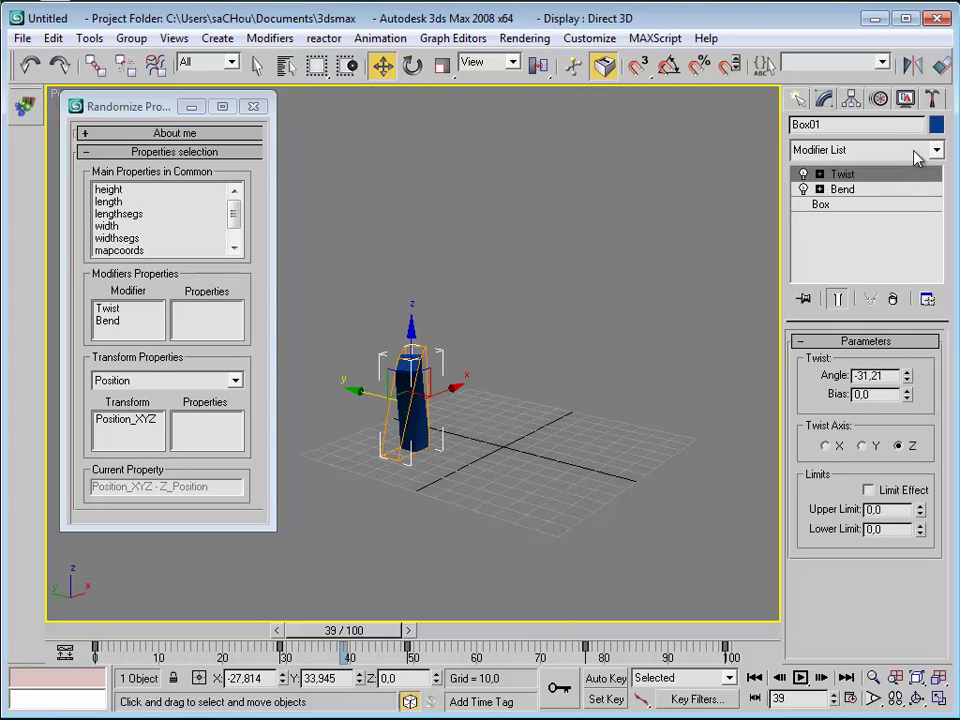
Step: Assign a Path Constraint controller to the box's position track
{"action": "left_click", "coordinate": [879, 100]}
{"action": "left_click", "coordinate": [866, 281]}
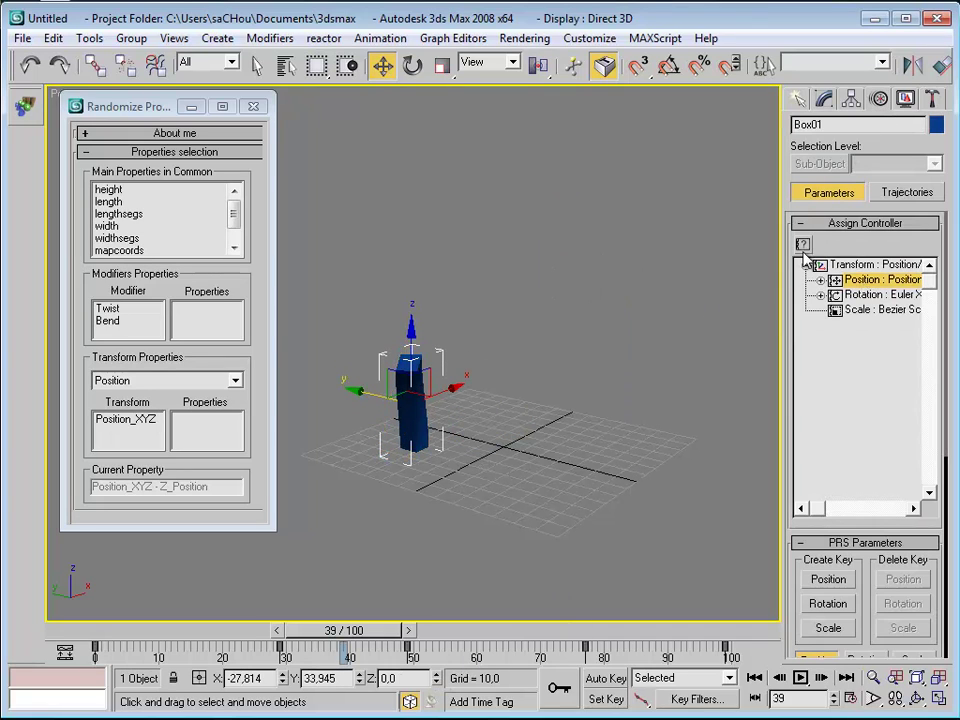
{"action": "left_click", "coordinate": [803, 244]}
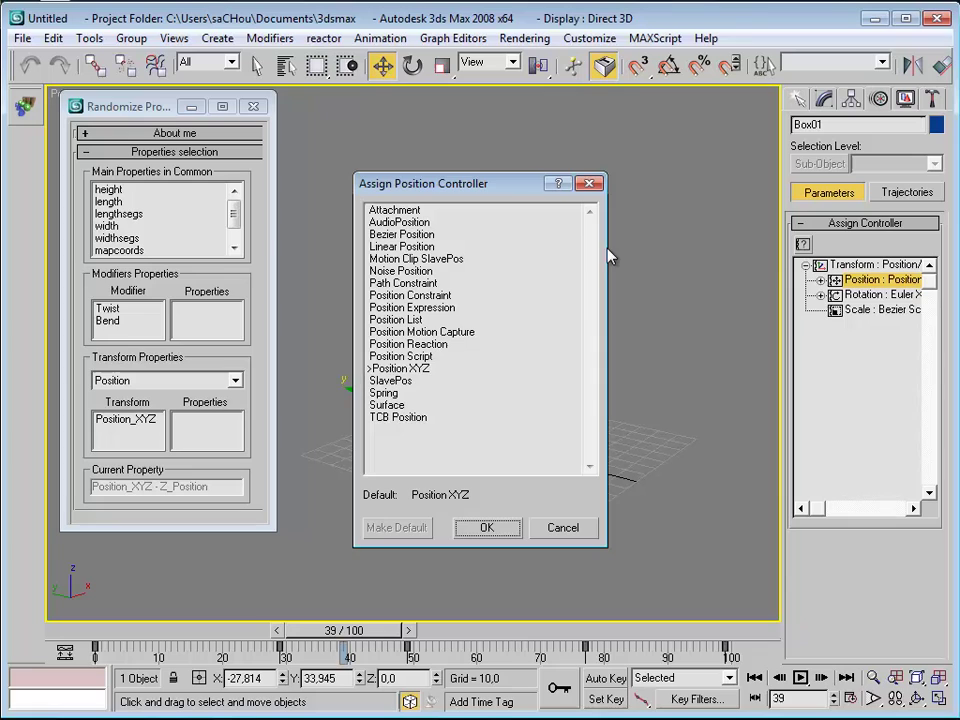
{"action": "double_click", "coordinate": [400, 283]}
Step: Draw an open zigzag line spline with five points across the ground grid, ending behind the box
{"action": "left_click", "coordinate": [798, 100]}
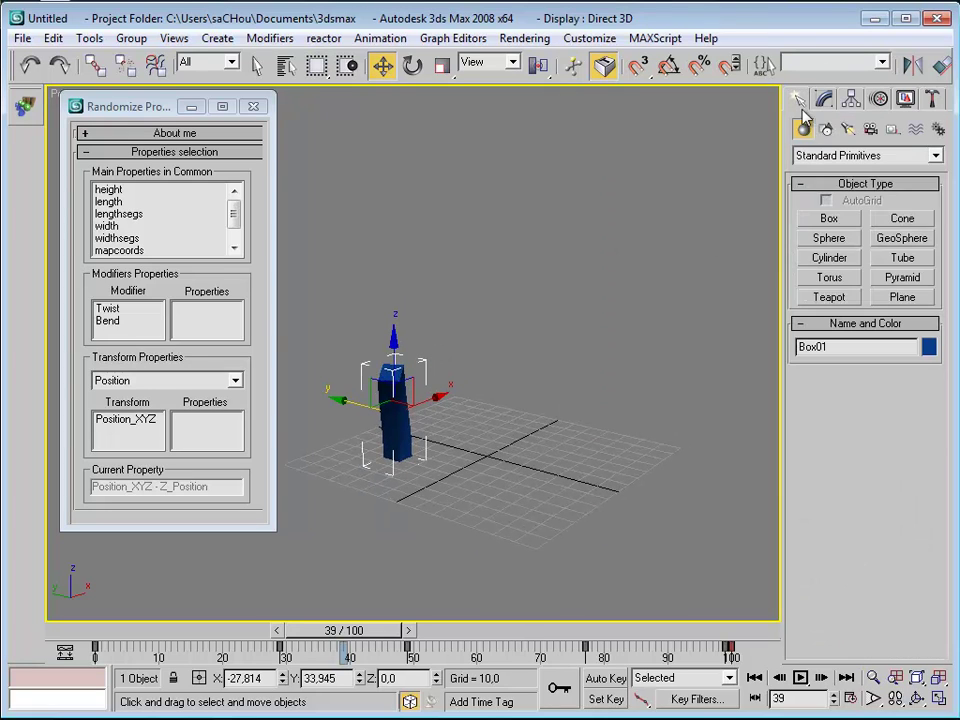
{"action": "left_click", "coordinate": [825, 129]}
{"action": "middle_click_drag", "start_coordinate": [543, 404], "coordinate": [571, 409]}
{"action": "left_click", "coordinate": [829, 233]}
{"action": "left_click", "coordinate": [625, 548]}
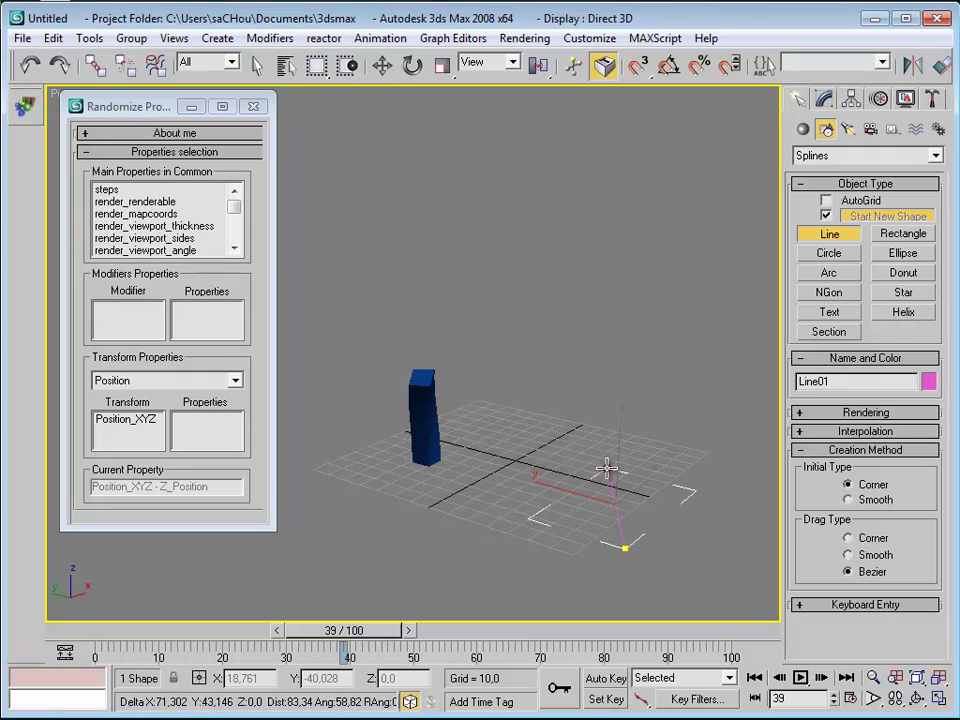
{"action": "left_click", "coordinate": [607, 468]}
{"action": "left_click", "coordinate": [508, 470]}
{"action": "left_click", "coordinate": [527, 423]}
{"action": "left_click", "coordinate": [449, 364]}
{"action": "right_click", "coordinate": [450, 364]}
{"action": "right_click", "coordinate": [598, 358]}
{"action": "right_click", "coordinate": [625, 397]}
Step: Select all five vertices of the line and convert them to Smooth
{"action": "left_click", "coordinate": [614, 382]}
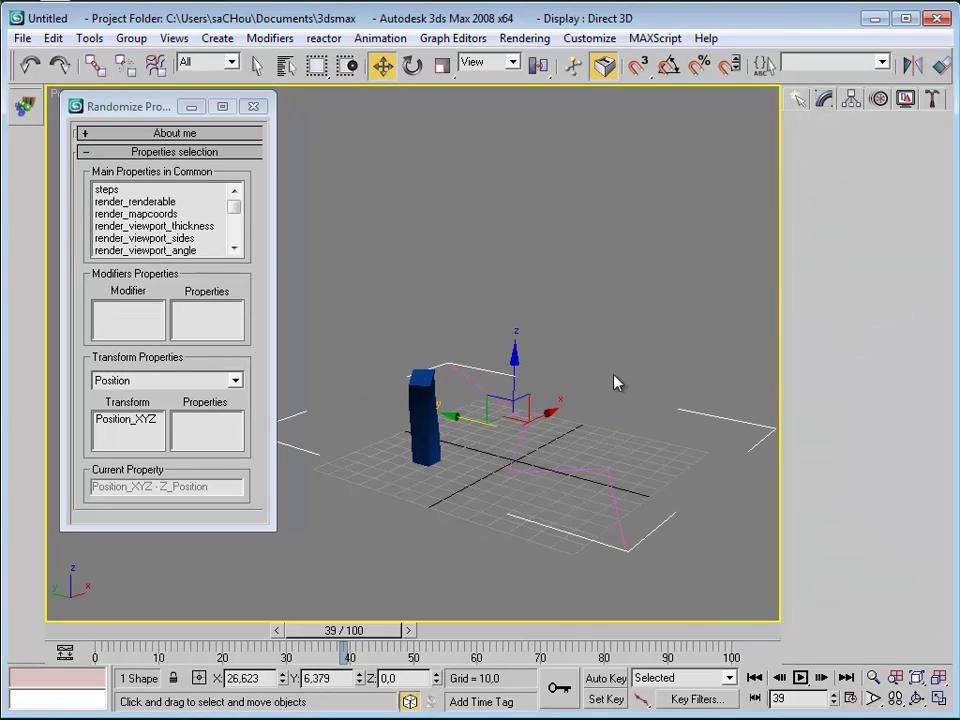
{"action": "left_click_drag", "start_coordinate": [418, 279], "coordinate": [709, 579]}
{"action": "right_click", "coordinate": [600, 466]}
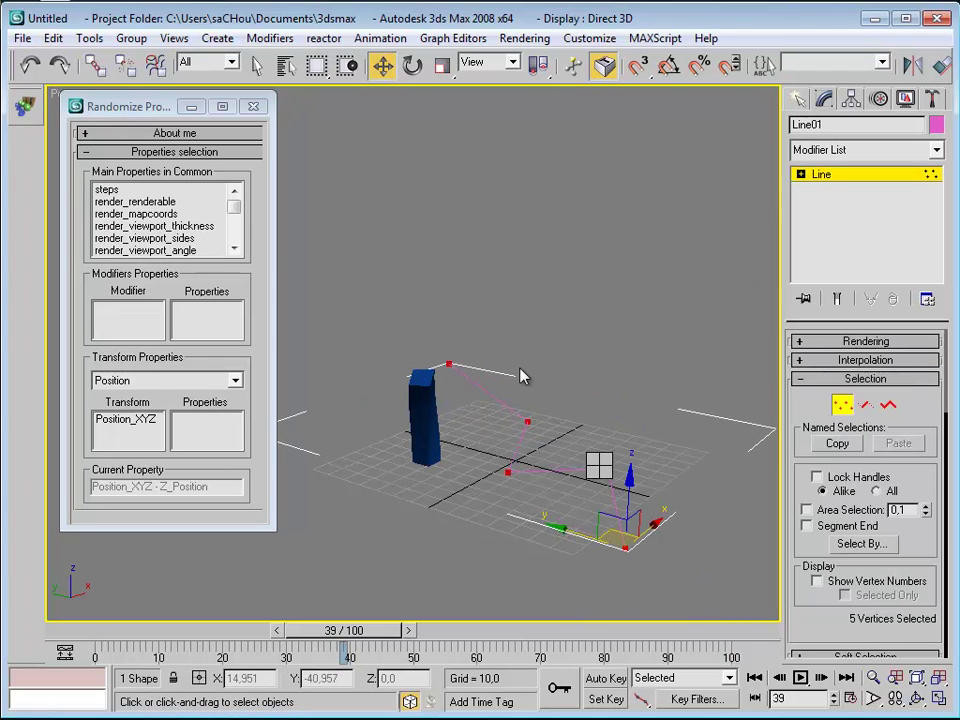
{"action": "right_click", "coordinate": [549, 446]}
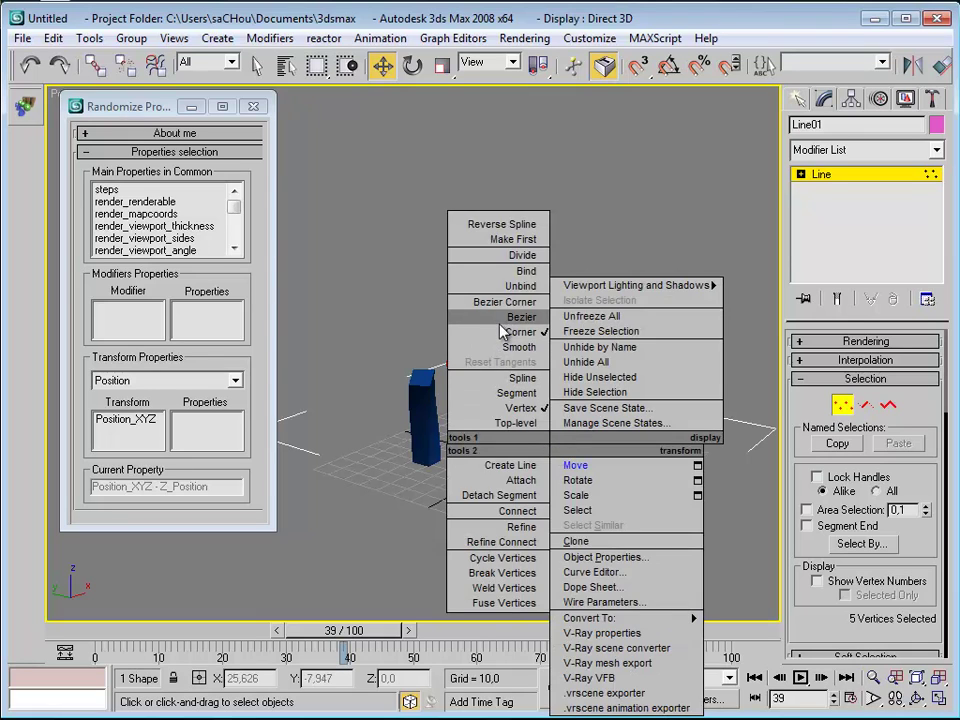
{"action": "left_click", "coordinate": [515, 347]}
Step: Extend the line from its end vertex behind the box with vertex snapping, adding six points looping around the grid
{"action": "scroll", "coordinate": [505, 408], "scroll_direction": "down", "scroll_amount": 3}
{"action": "key", "text": "1"}
{"action": "key", "text": "1"}
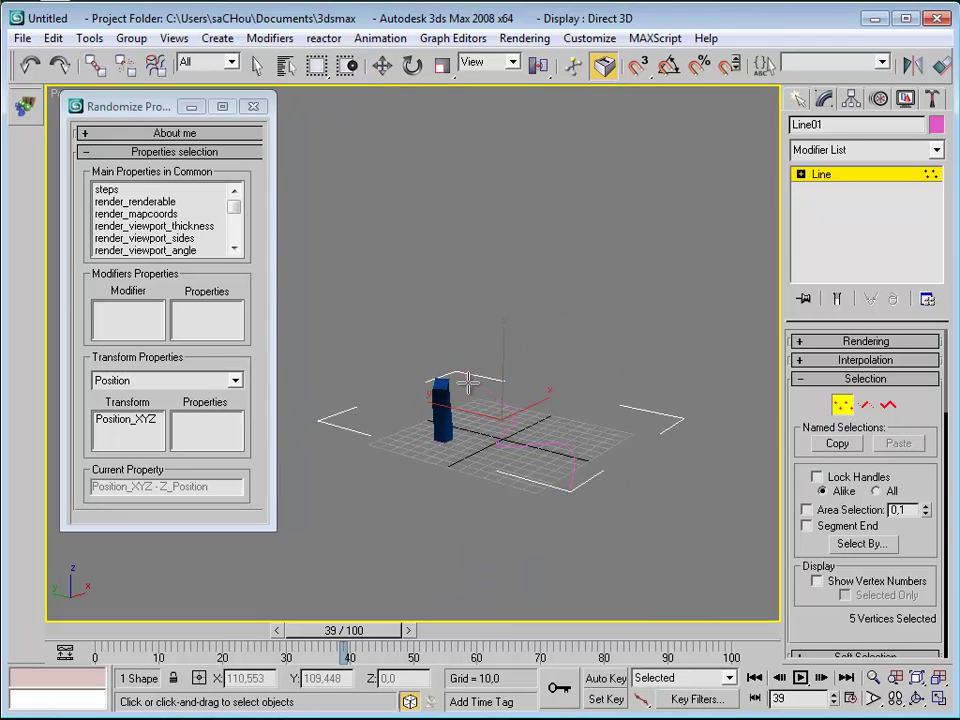
{"action": "key", "text": "w"}
{"action": "key", "text": "q"}
{"action": "key", "text": "s"}
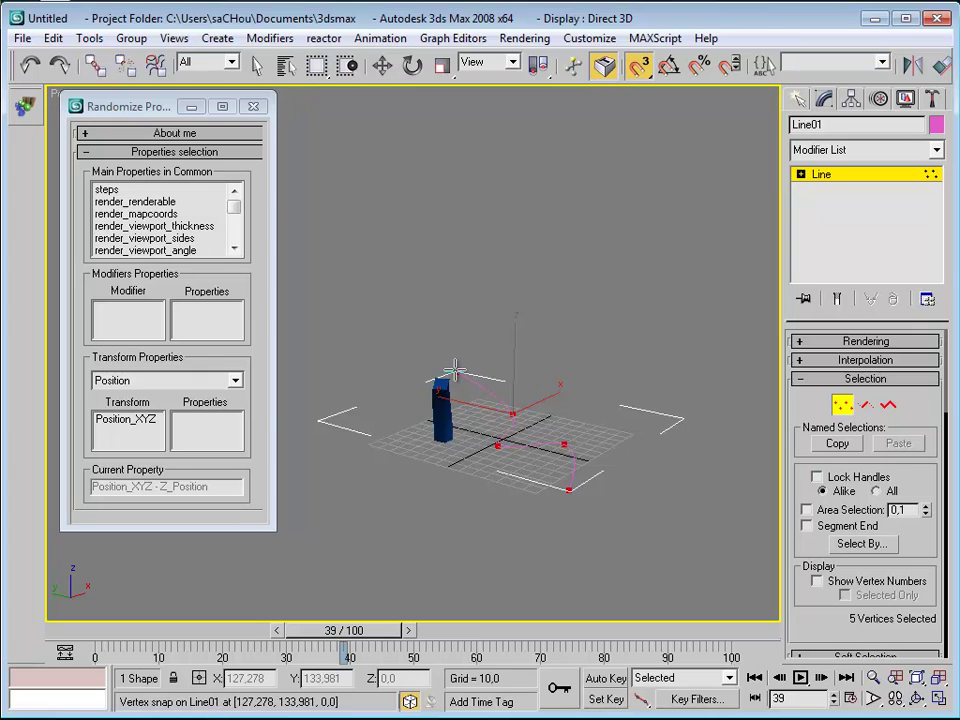
{"action": "left_click_drag", "start_coordinate": [455, 372], "coordinate": [616, 345]}
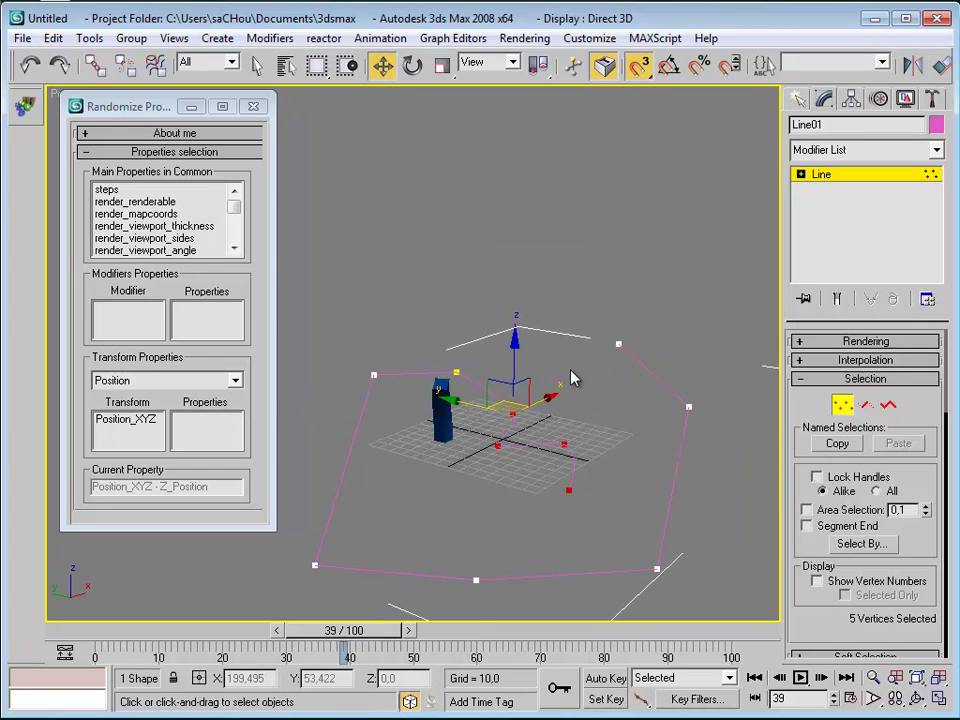
Step: Weld the coincident vertices where the line's two pieces meet, and convert all its vertices to Smooth
{"action": "key", "text": "ctrl+a"}
{"action": "key", "text": "ctrl+w"}
{"action": "left_click", "coordinate": [454, 373]}
{"action": "key", "text": "1"}
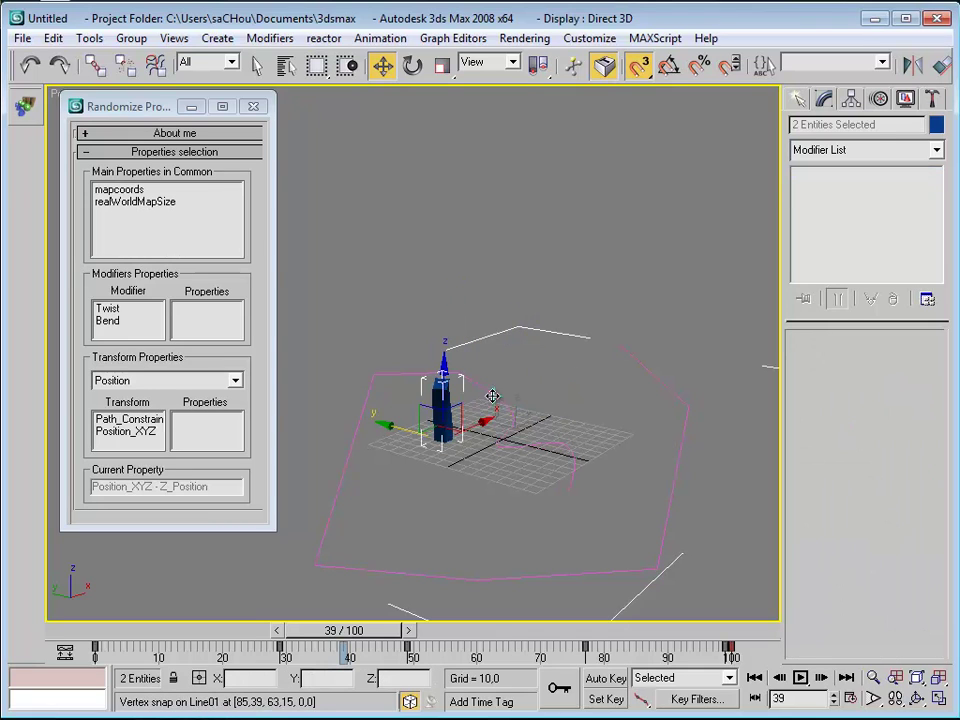
{"action": "right_click", "coordinate": [493, 418]}
{"action": "key", "text": "1"}
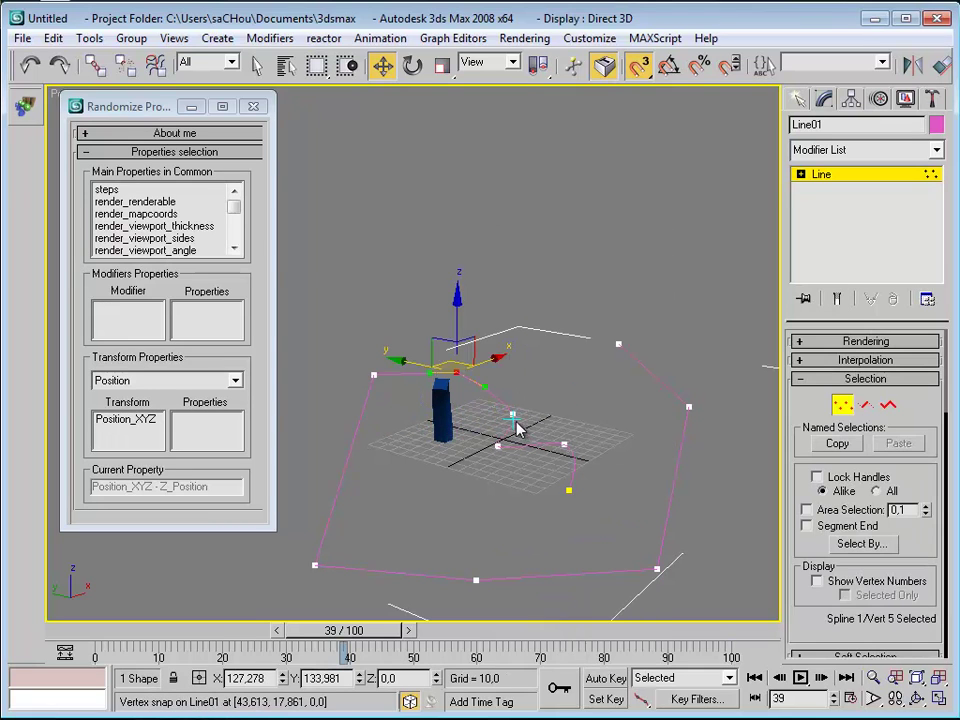
{"action": "key", "text": "ctrl+a"}
{"action": "right_click", "coordinate": [449, 364]}
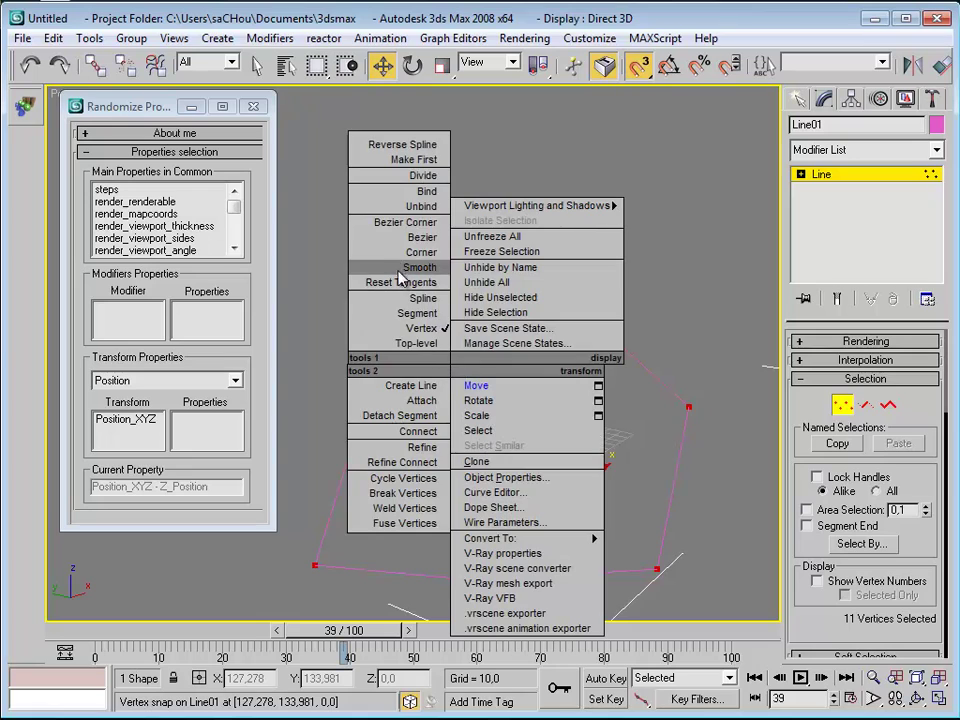
{"action": "left_click", "coordinate": [408, 267]}
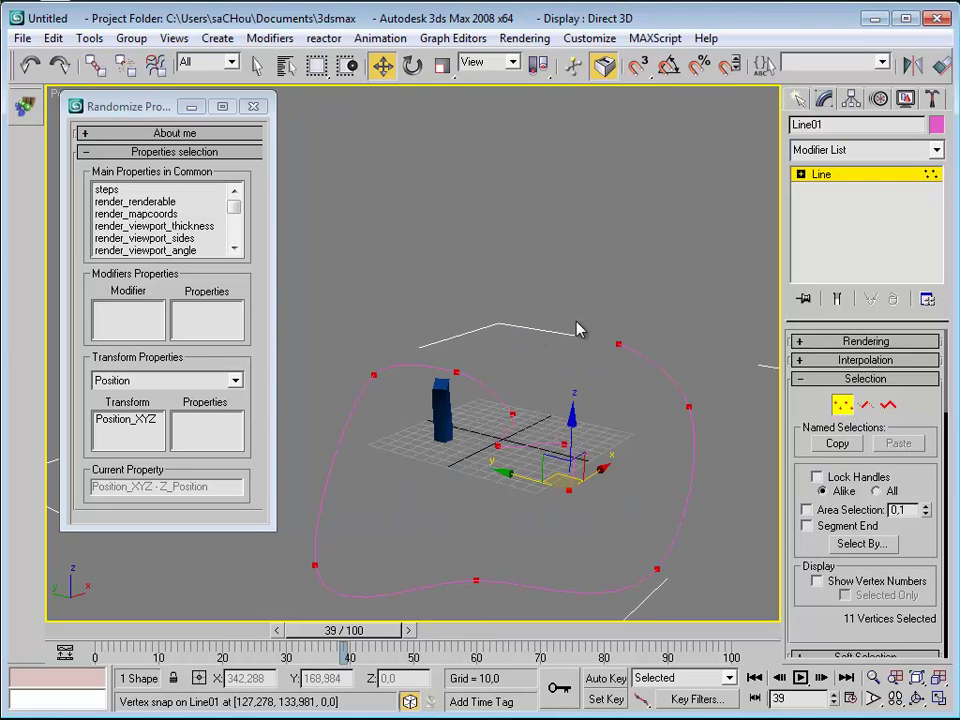
Step: Leave vertex editing and change the line's object color to dark blue
{"action": "left_click", "coordinate": [873, 177]}
{"action": "left_click", "coordinate": [936, 123]}
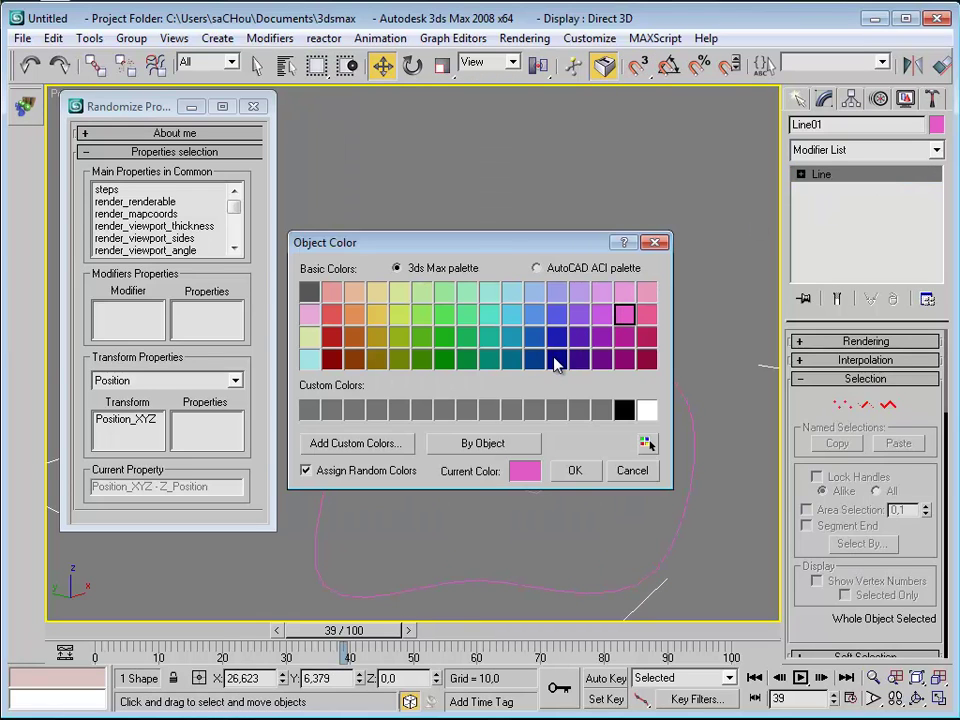
{"action": "left_click", "coordinate": [557, 359]}
{"action": "left_click", "coordinate": [578, 471]}
{"action": "right_click", "coordinate": [543, 399]}
{"action": "left_click", "coordinate": [563, 420]}
{"action": "left_click", "coordinate": [563, 420]}
{"action": "middle_click_drag", "start_coordinate": [563, 420], "coordinate": [437, 436], "text": "alt"}
Step: Select the box and add the closed-looking line as the path target of its Path Constraint position controller
{"action": "left_click", "coordinate": [445, 425]}
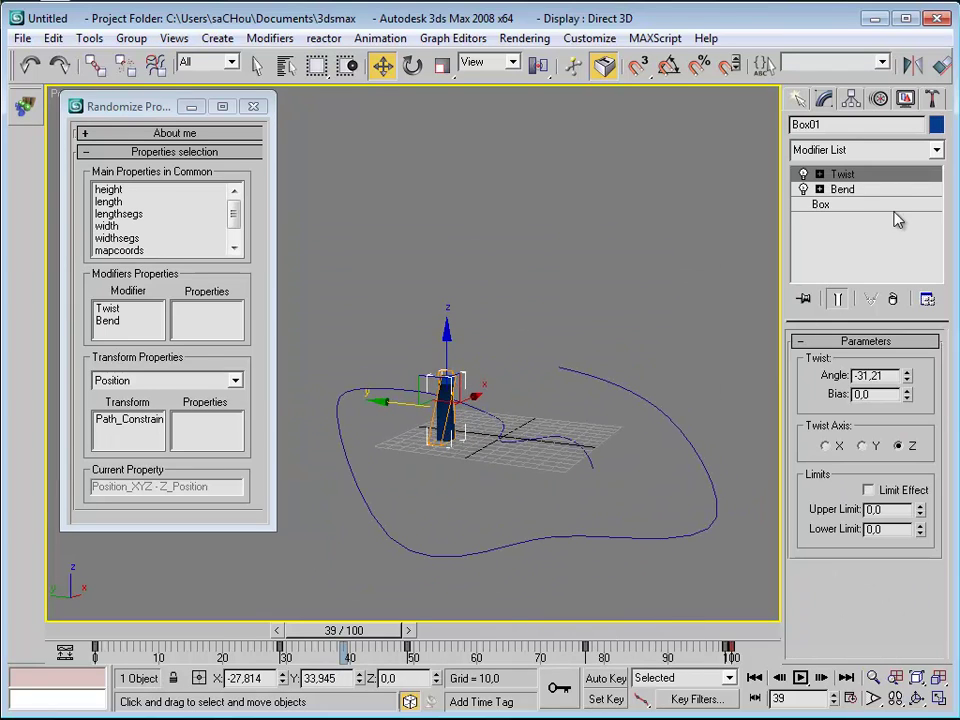
{"action": "left_click", "coordinate": [877, 99]}
{"action": "left_click", "coordinate": [850, 280]}
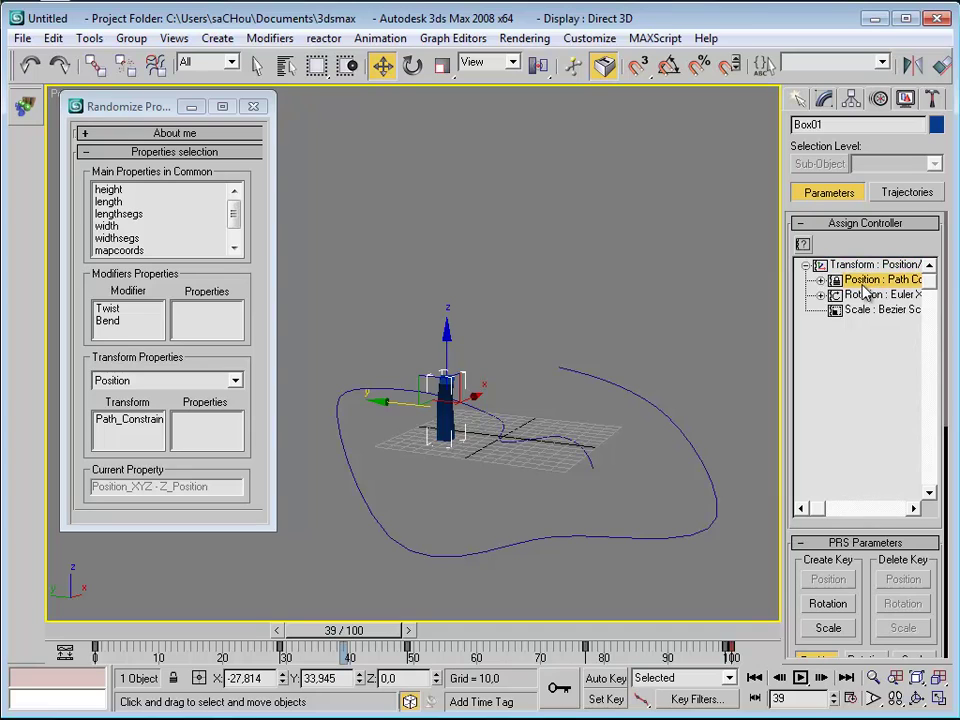
{"action": "left_click", "coordinate": [802, 245]}
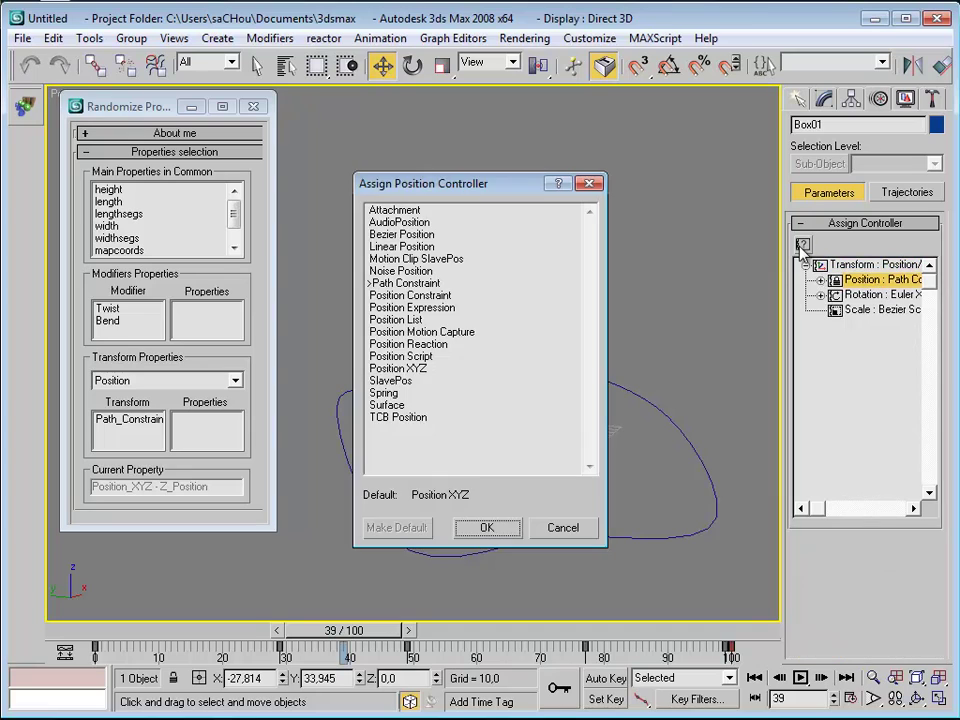
{"action": "left_click", "coordinate": [582, 185]}
{"action": "scroll", "coordinate": [822, 541], "scroll_direction": "down", "scroll_amount": 5}
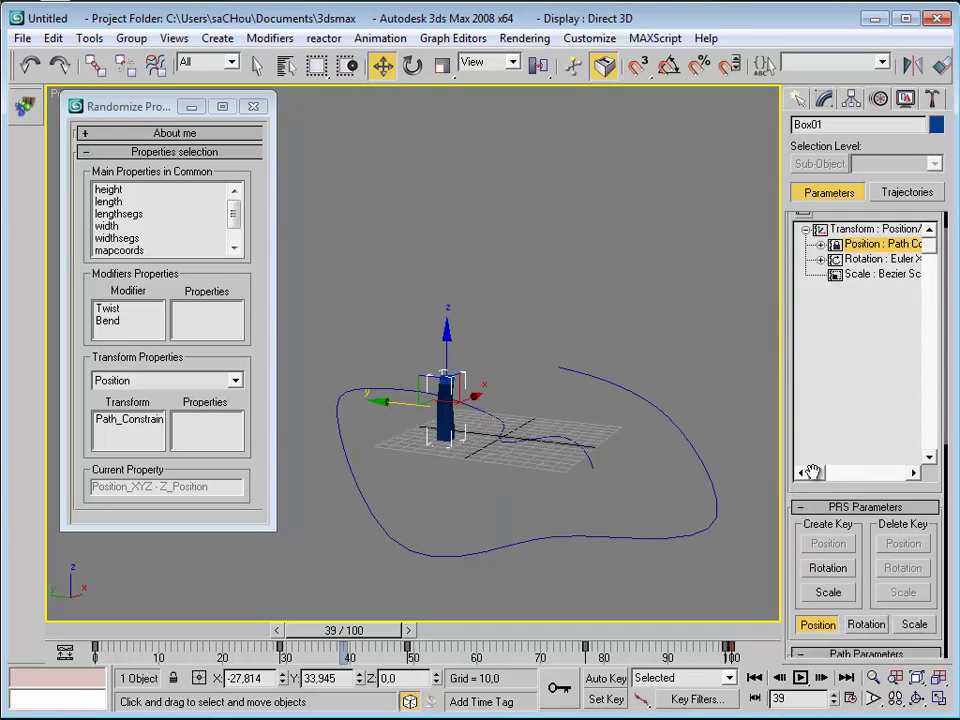
{"action": "left_click", "coordinate": [834, 456]}
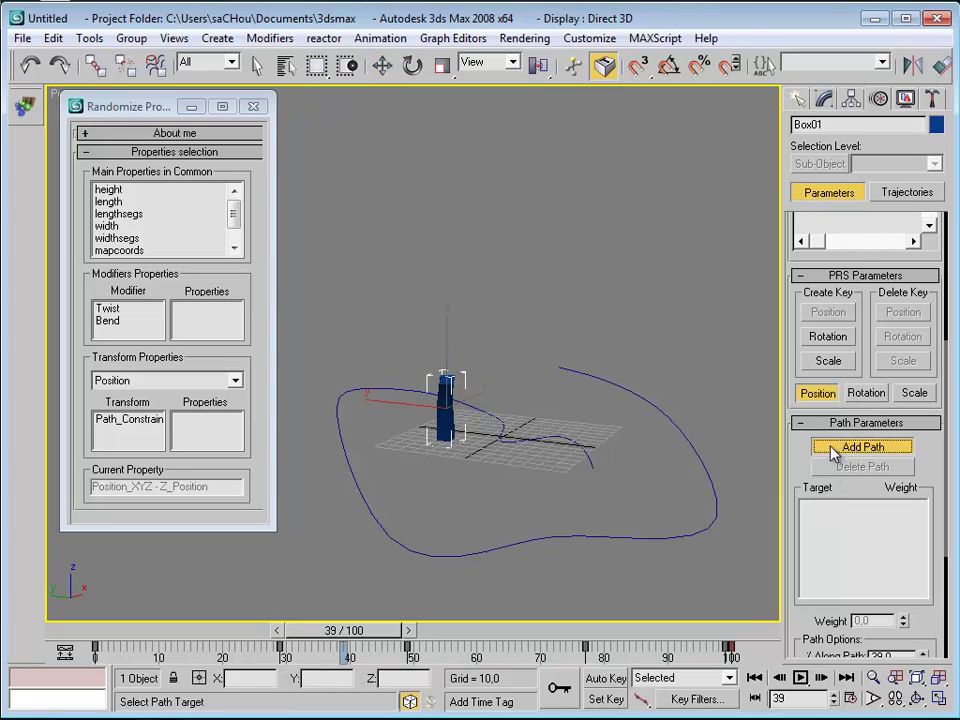
{"action": "left_click", "coordinate": [690, 534]}
{"action": "middle_click_drag", "start_coordinate": [538, 484], "coordinate": [556, 480]}
Step: Return to frame 0 and clone the box along the path as 40 copies
{"action": "left_click_drag", "start_coordinate": [362, 630], "coordinate": [115, 630]}
{"action": "key", "text": "w"}
{"action": "right_click", "coordinate": [497, 354]}
{"action": "left_click", "coordinate": [515, 370]}
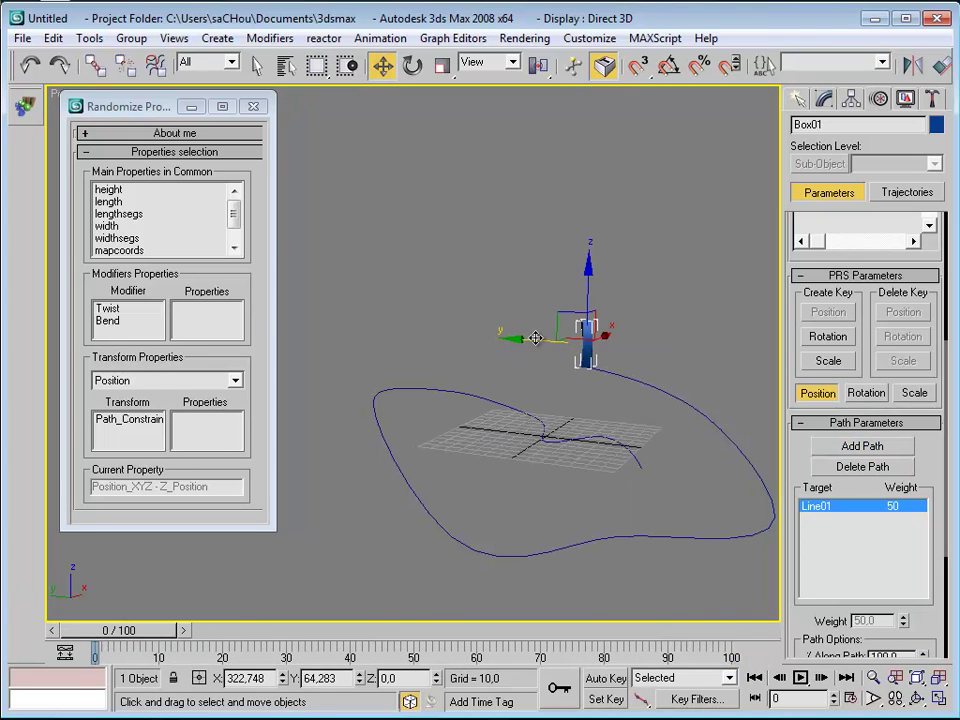
{"action": "left_click_drag", "start_coordinate": [536, 338], "coordinate": [561, 337], "text": "shift"}
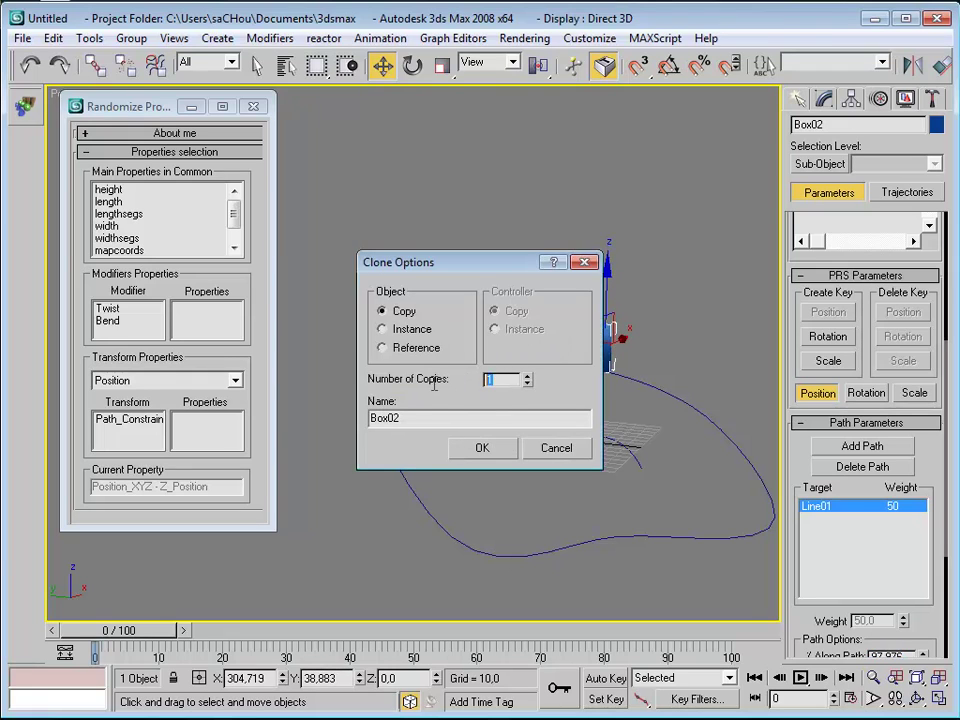
{"action": "type", "text": "40"}
{"action": "left_click", "coordinate": [481, 448]}
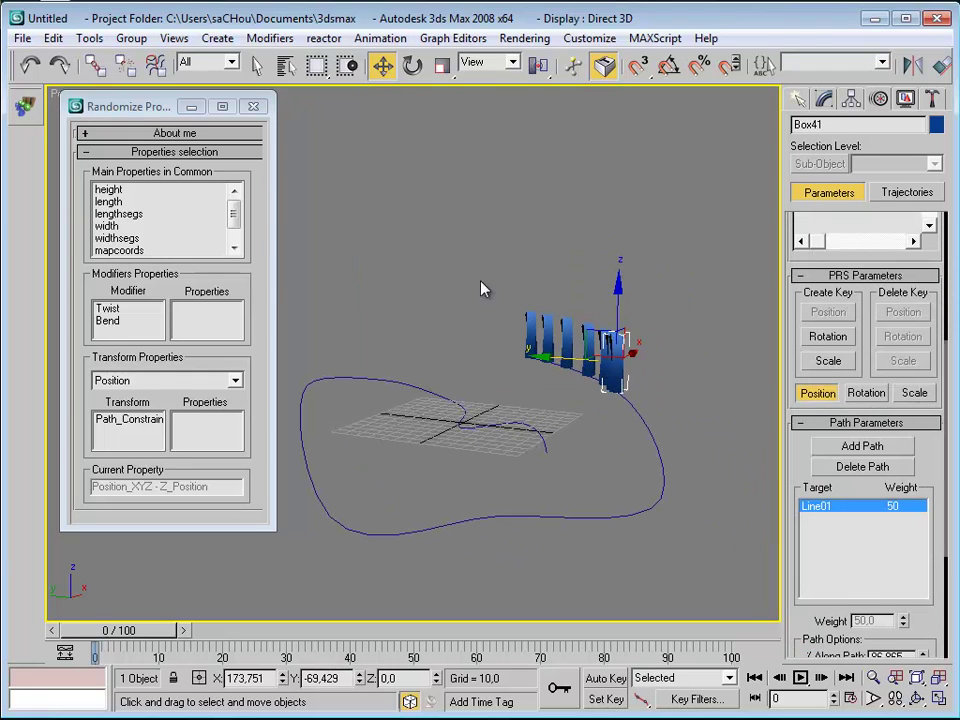
Step: Select all the boxes and randomize their Path_Constraint percent between 0 and 100 several times
{"action": "left_click_drag", "start_coordinate": [632, 335], "coordinate": [670, 359]}
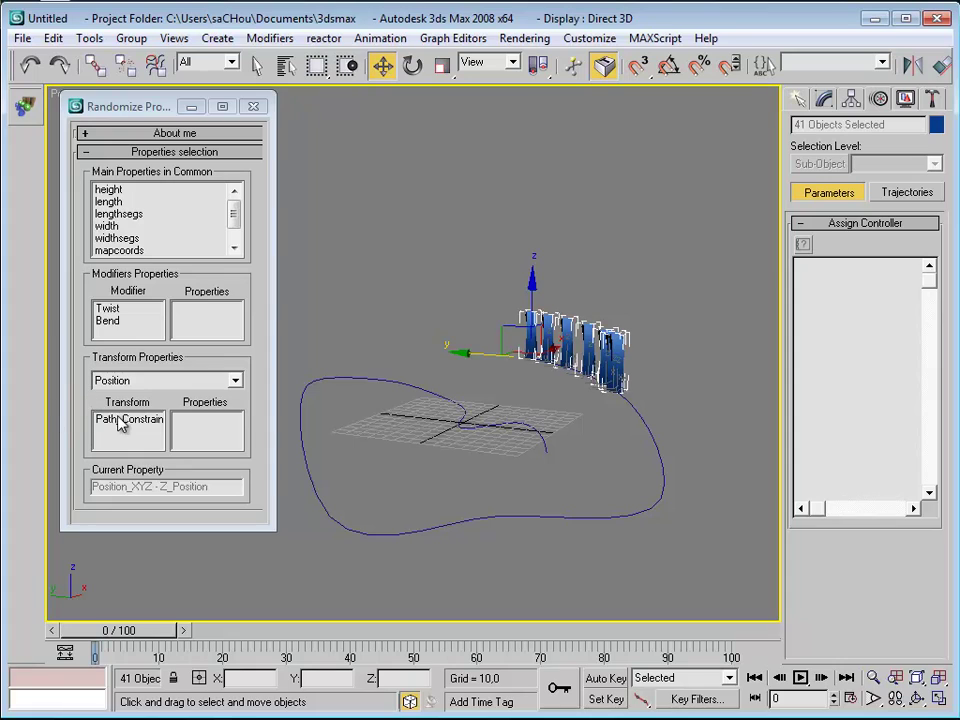
{"action": "left_click", "coordinate": [110, 419]}
{"action": "left_click", "coordinate": [190, 420]}
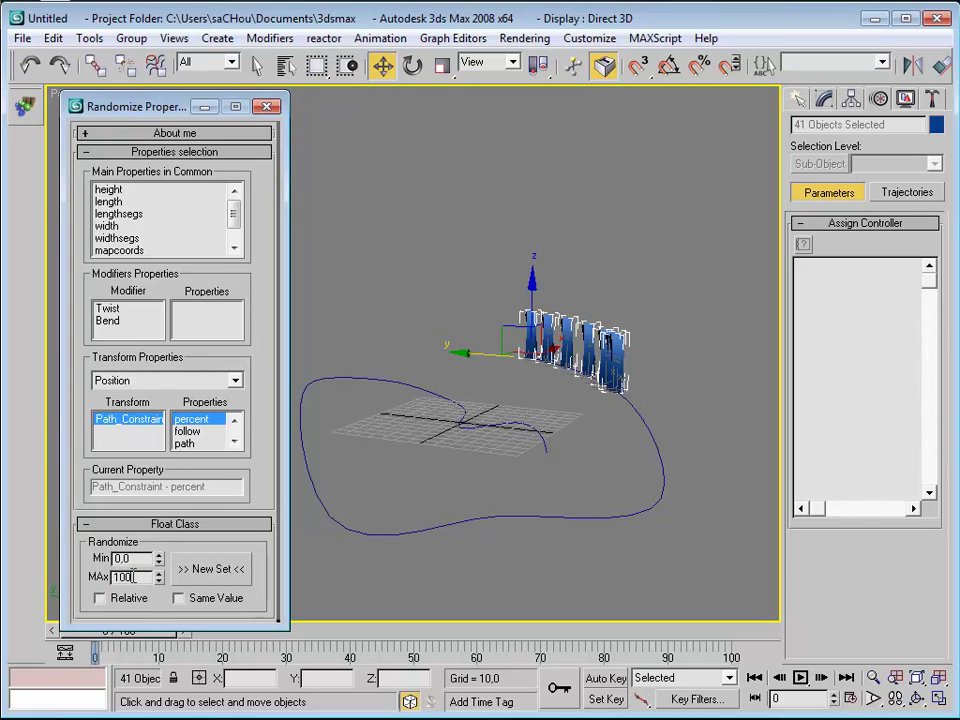
{"action": "left_click", "coordinate": [195, 571]}
{"action": "left_click", "coordinate": [195, 571]}
{"action": "left_click", "coordinate": [195, 571]}
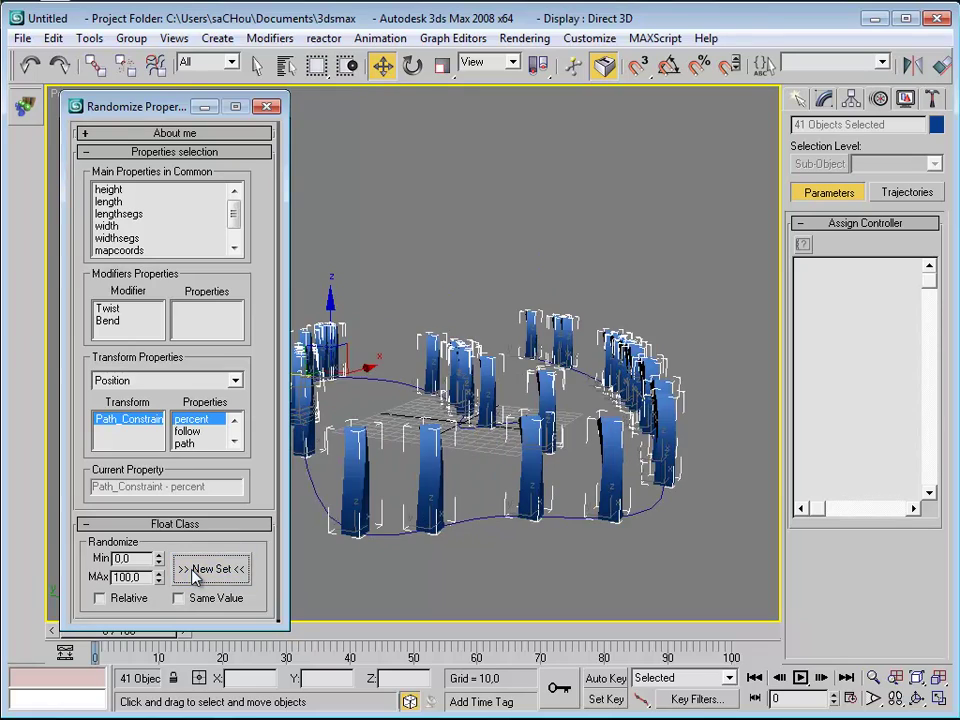
{"action": "left_click", "coordinate": [195, 577]}
{"action": "middle_click_drag", "start_coordinate": [459, 514], "coordinate": [484, 526], "text": "alt"}
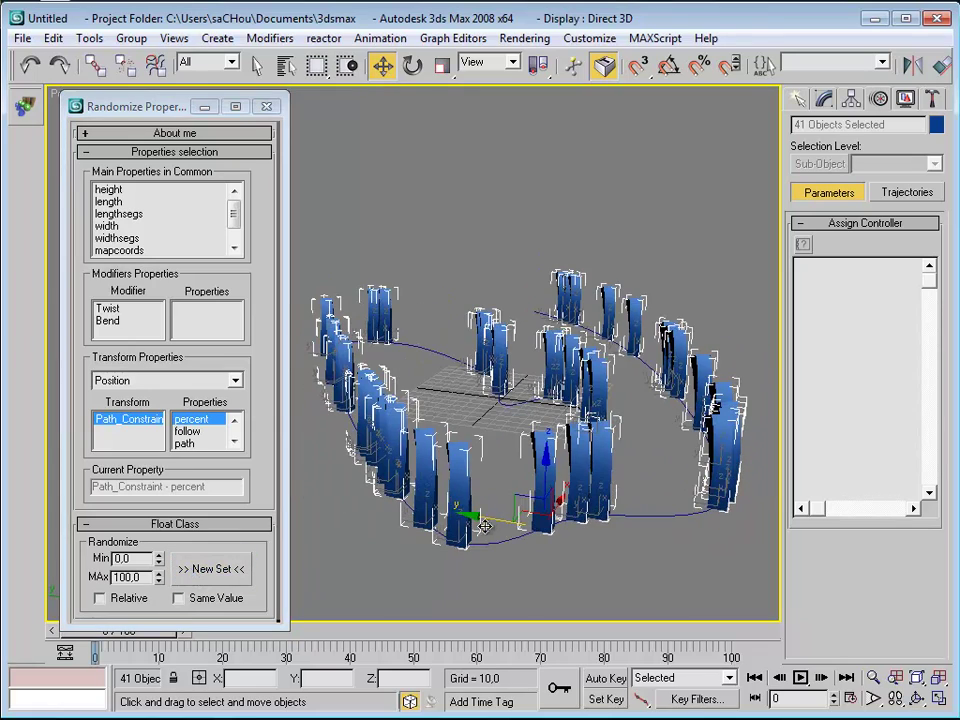
{"action": "left_click", "coordinate": [222, 575]}
{"action": "left_click", "coordinate": [223, 580]}
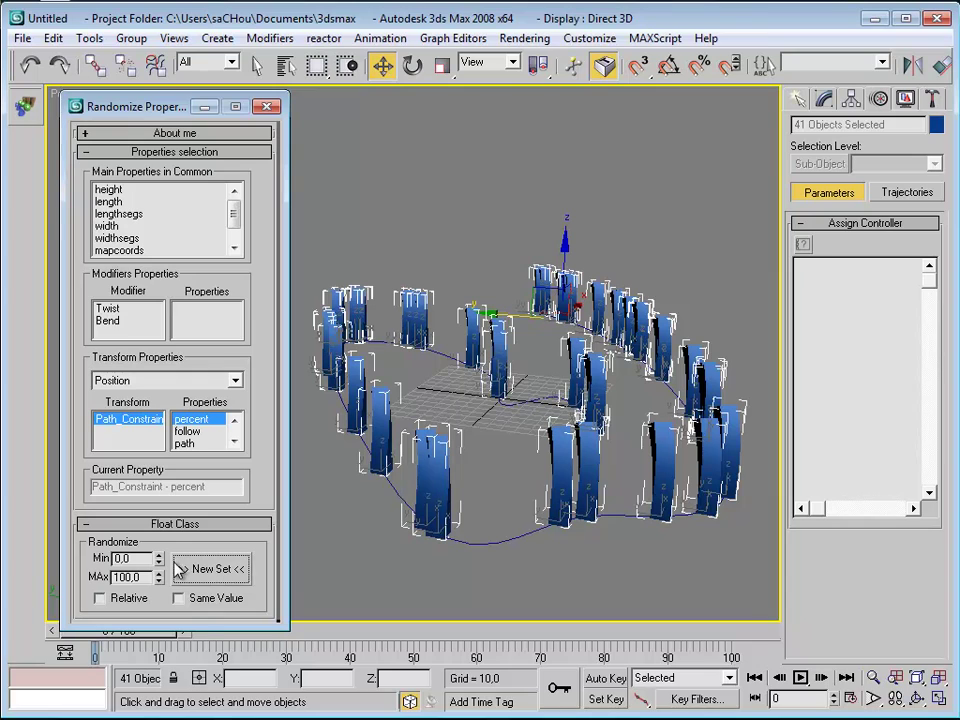
Step: Turn on Auto Key, play to about frame 31 and record a new random percent set for the boxes
{"action": "key", "text": "n"}
{"action": "key", "text": "slash"}
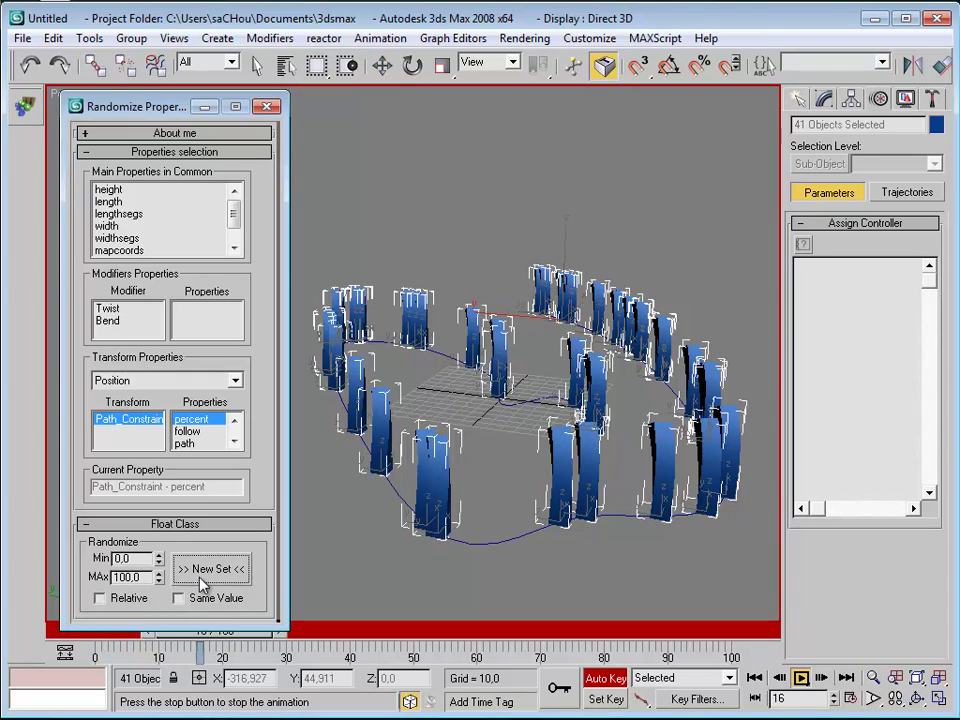
{"action": "key", "text": "slash"}
{"action": "left_click", "coordinate": [208, 573]}
Step: Key further random percent sets for the boxes at about frames 56 and 78, and at frame 100
{"action": "key", "text": "/"}
{"action": "key", "text": "/"}
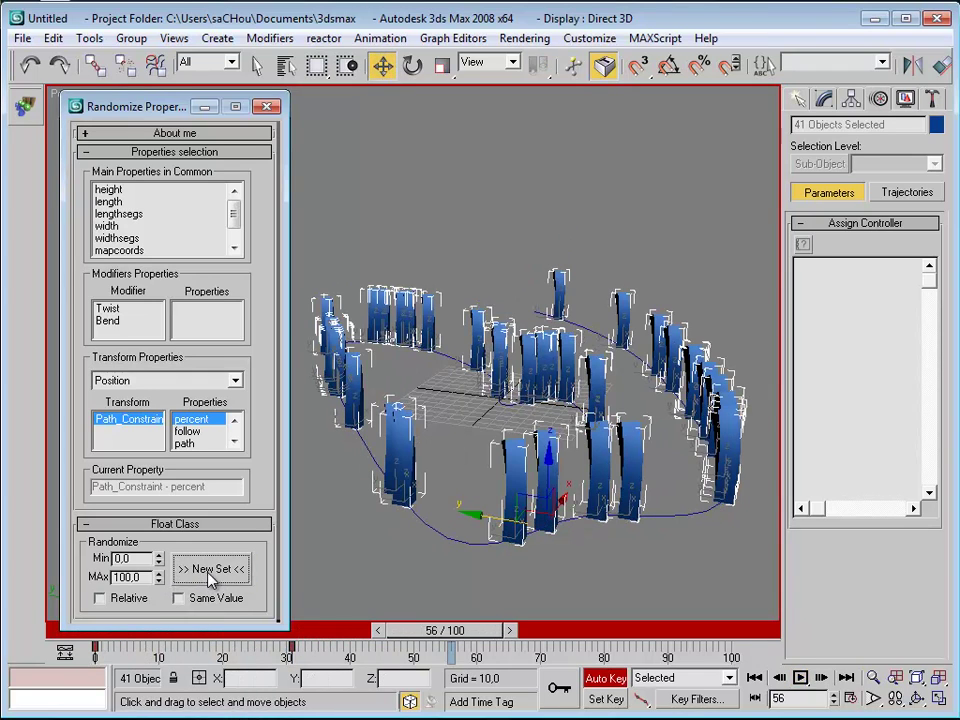
{"action": "left_click", "coordinate": [210, 570]}
{"action": "key", "text": "/"}
{"action": "key", "text": "slash"}
{"action": "left_click", "coordinate": [209, 578]}
{"action": "key", "text": "slash"}
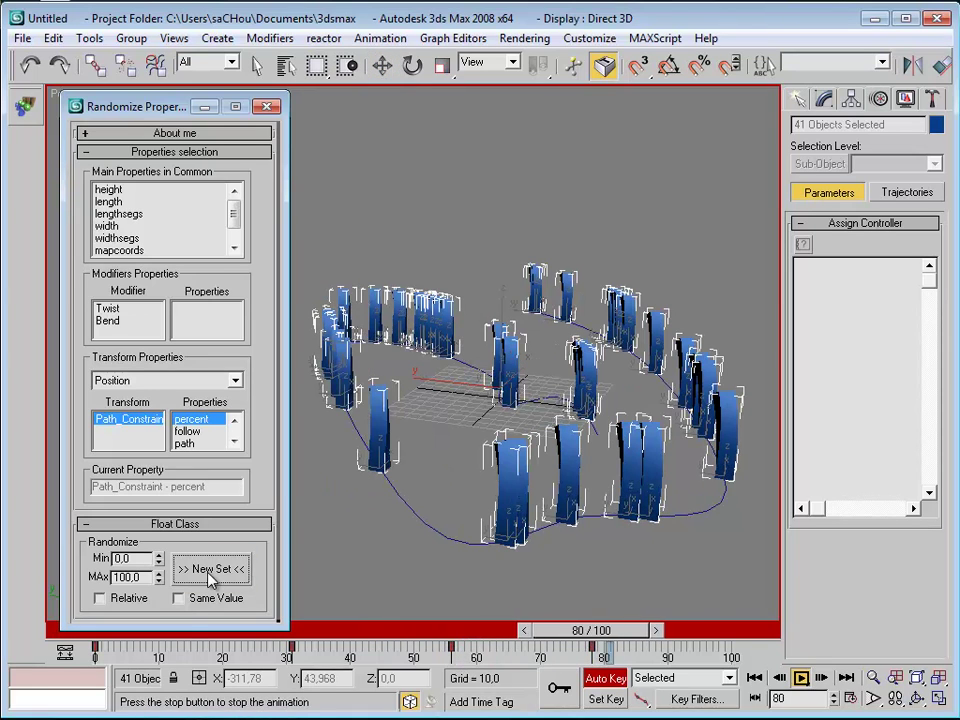
{"action": "key", "text": "slash"}
{"action": "left_click_drag", "start_coordinate": [146, 635], "coordinate": [869, 632]}
{"action": "left_click", "coordinate": [186, 582]}
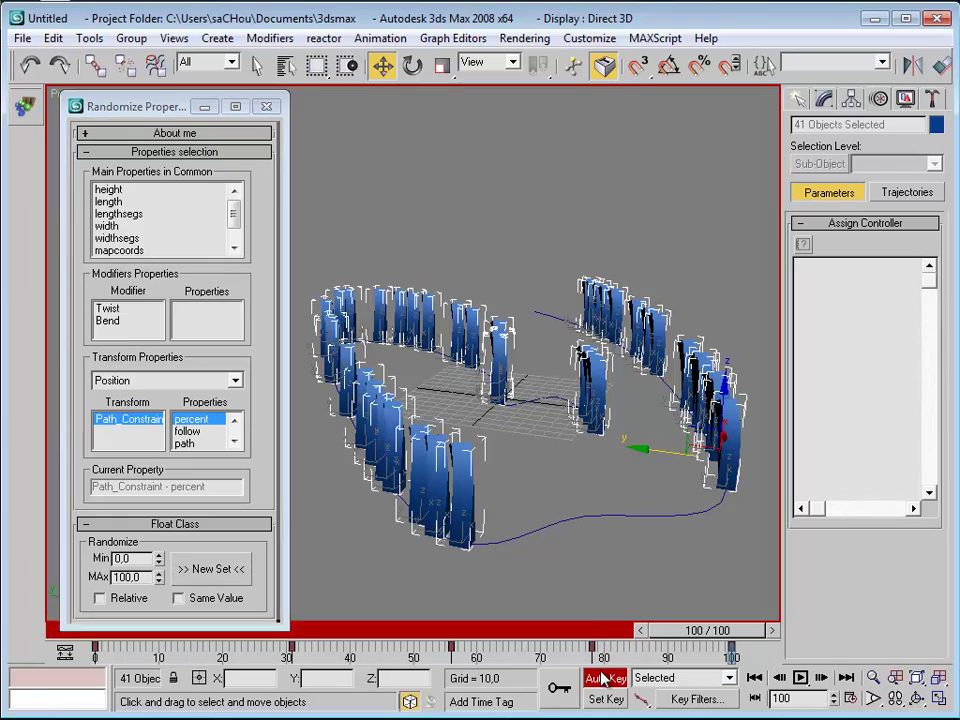
Step: Turn off Auto Key, deselect the boxes, and play the random path animation from the first frame before stopping it
{"action": "left_click", "coordinate": [602, 677]}
{"action": "key", "text": "ctrl+d"}
{"action": "left_click", "coordinate": [757, 678]}
{"action": "left_click", "coordinate": [755, 678]}
{"action": "left_click", "coordinate": [800, 678]}
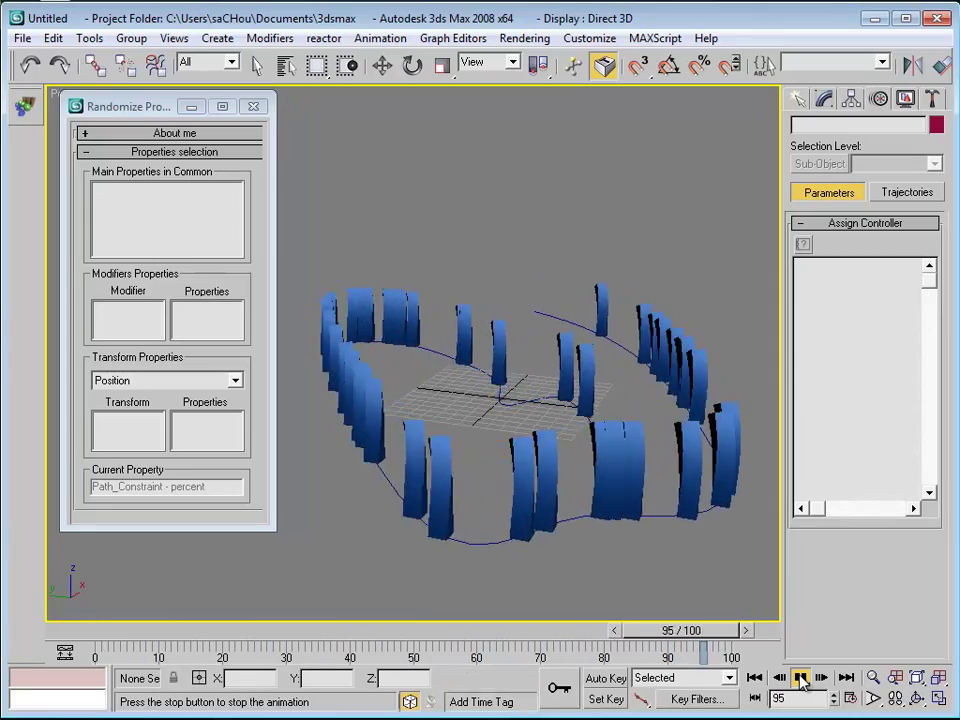
{"action": "left_click", "coordinate": [800, 678]}
{"action": "right_click", "coordinate": [510, 445]}
{"action": "left_click", "coordinate": [429, 459]}
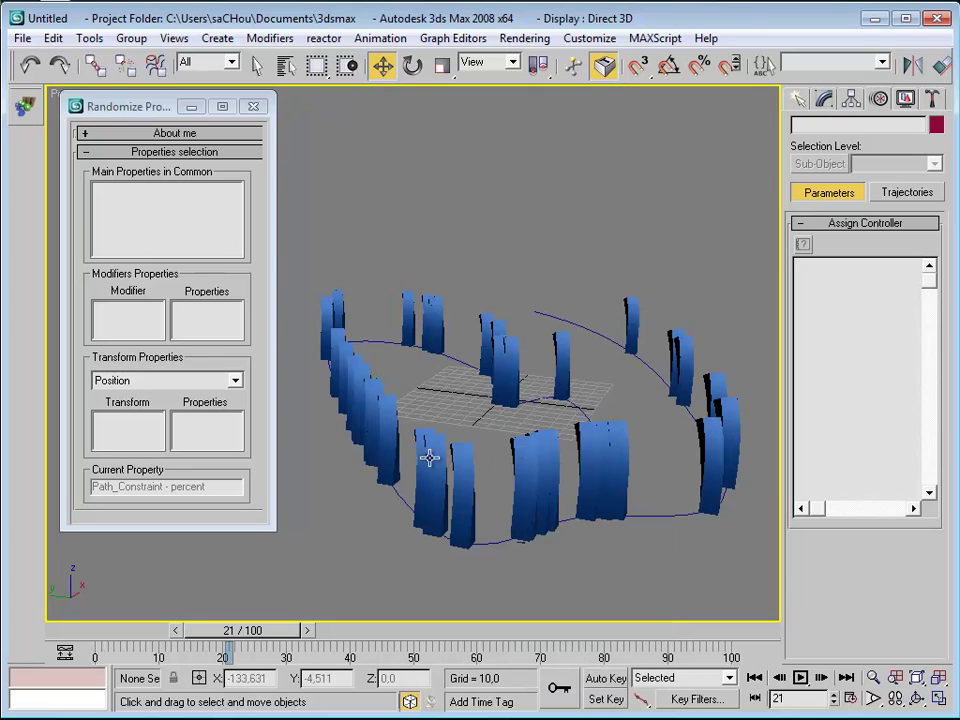
{"action": "mouse_move", "coordinate": [420, 412]}
{"action": "middle_mouse_down"}
{"action": "mouse_move", "coordinate": [399, 412]}
{"action": "mouse_move", "coordinate": [424, 417]}
{"action": "mouse_move", "coordinate": [415, 425]}
{"action": "middle_mouse_up"}
{"action": "left_click", "coordinate": [417, 431]}
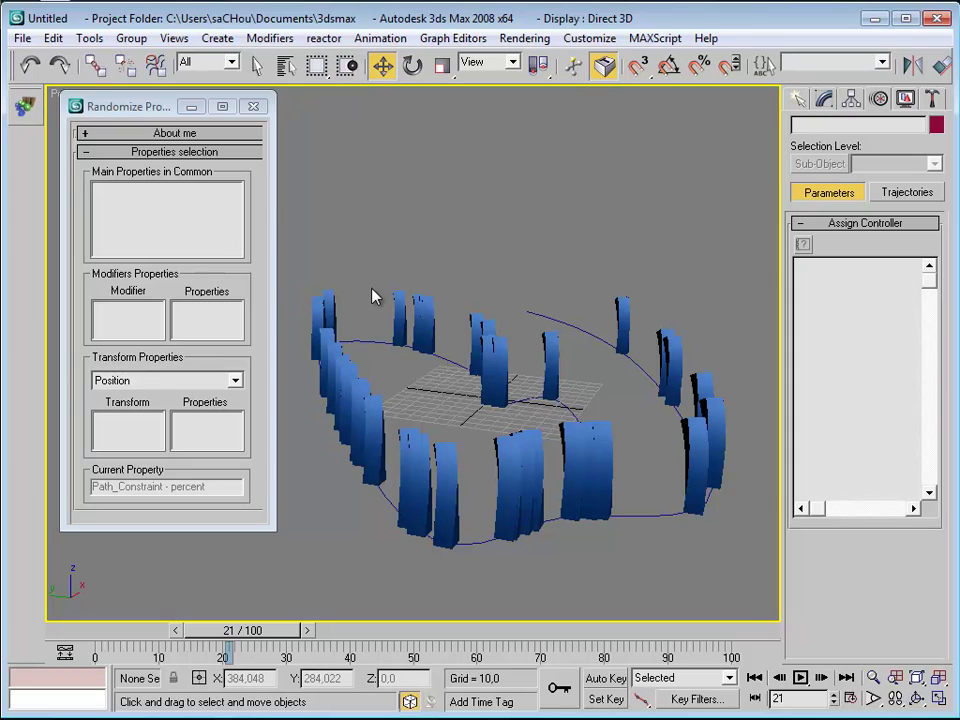
{"action": "mouse_move", "coordinate": [361, 324]}
{"action": "middle_mouse_down"}
{"action": "mouse_move", "coordinate": [386, 328]}
{"action": "mouse_move", "coordinate": [377, 328]}
{"action": "middle_mouse_up"}
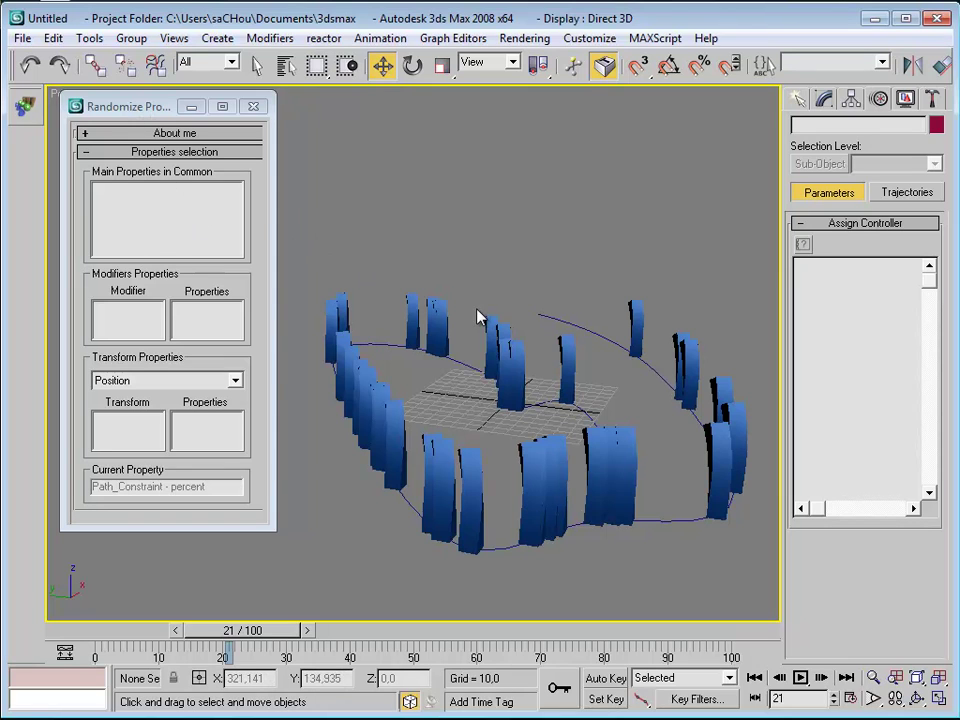
{"action": "middle_click_drag", "start_coordinate": [480, 317], "coordinate": [458, 311]}
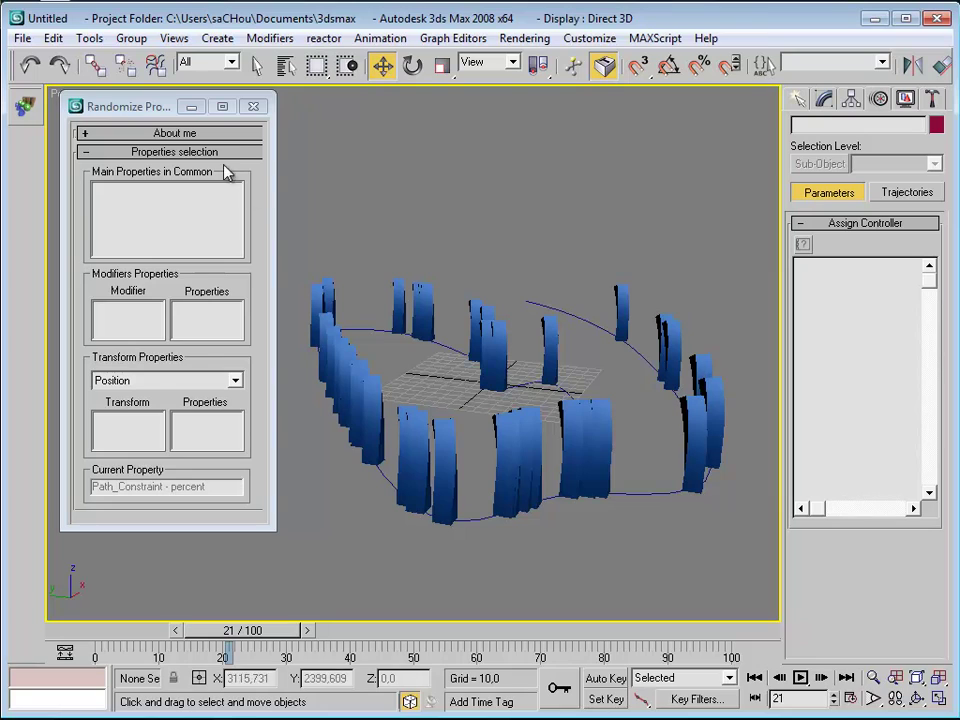
Step: Expand the script's About me section to view its version and author contact information
{"action": "left_click", "coordinate": [172, 133]}
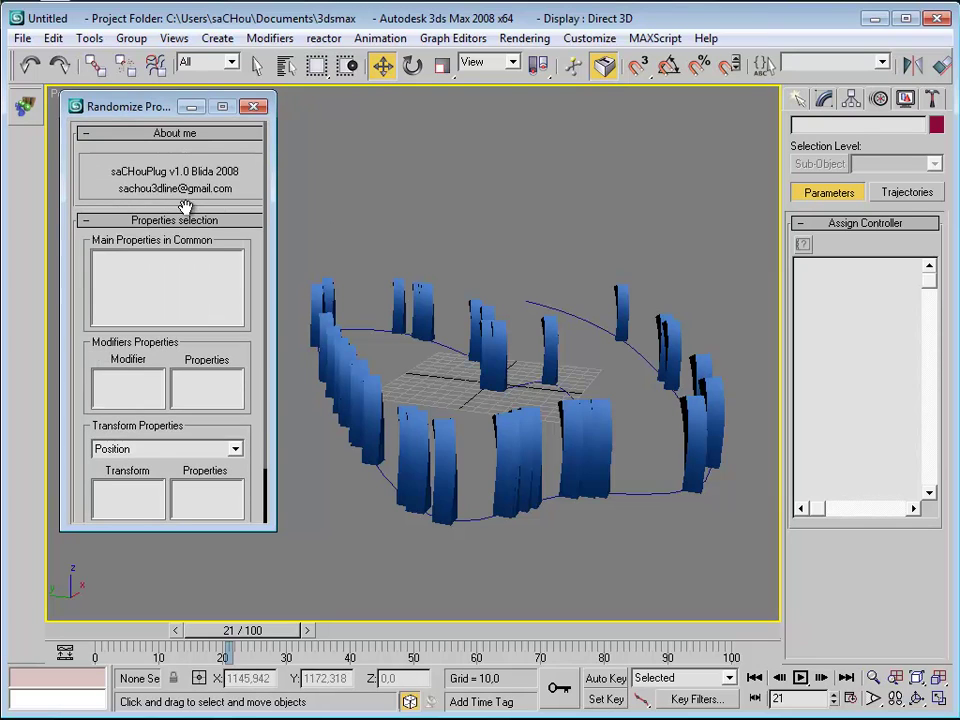